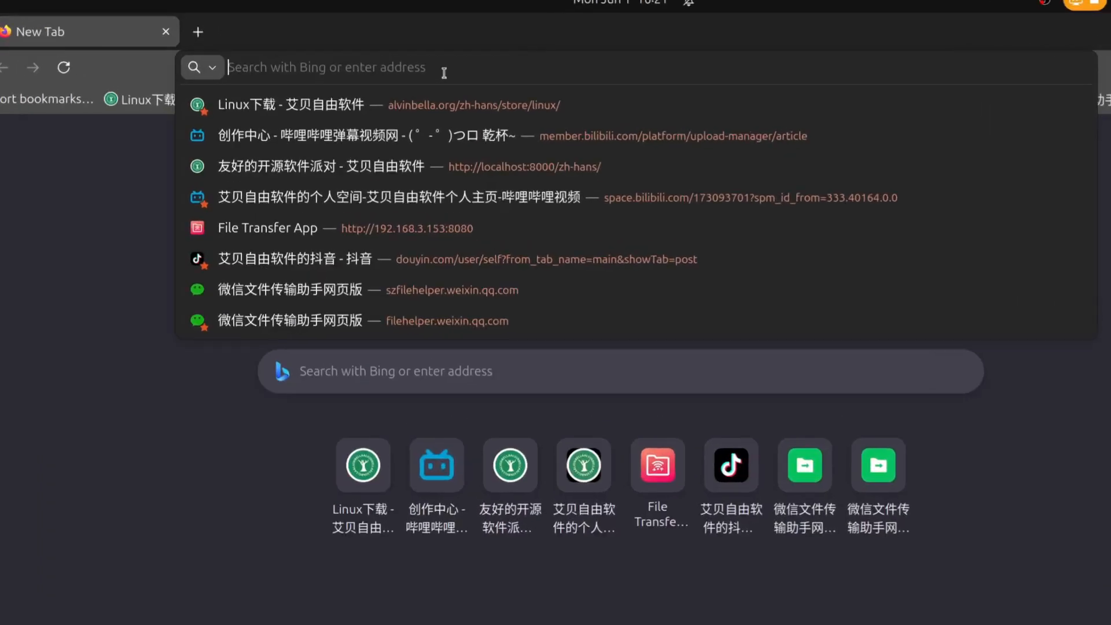
Enter alvinbella.org/zh-hans/store/app/ in the Firefox address bar.
text(alv)
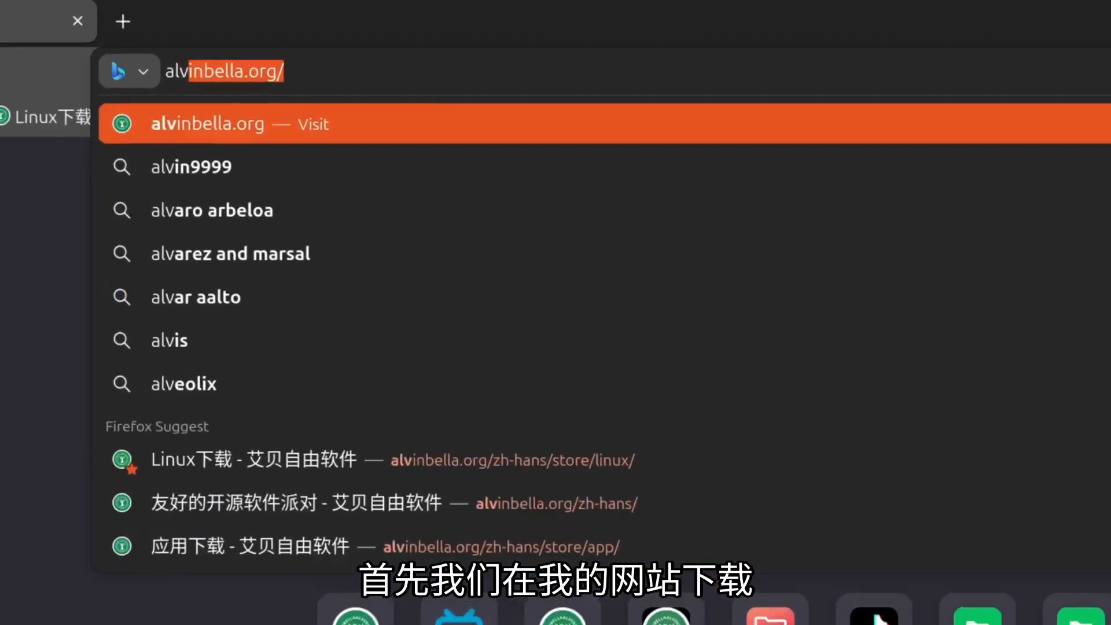
text(inbella.o)
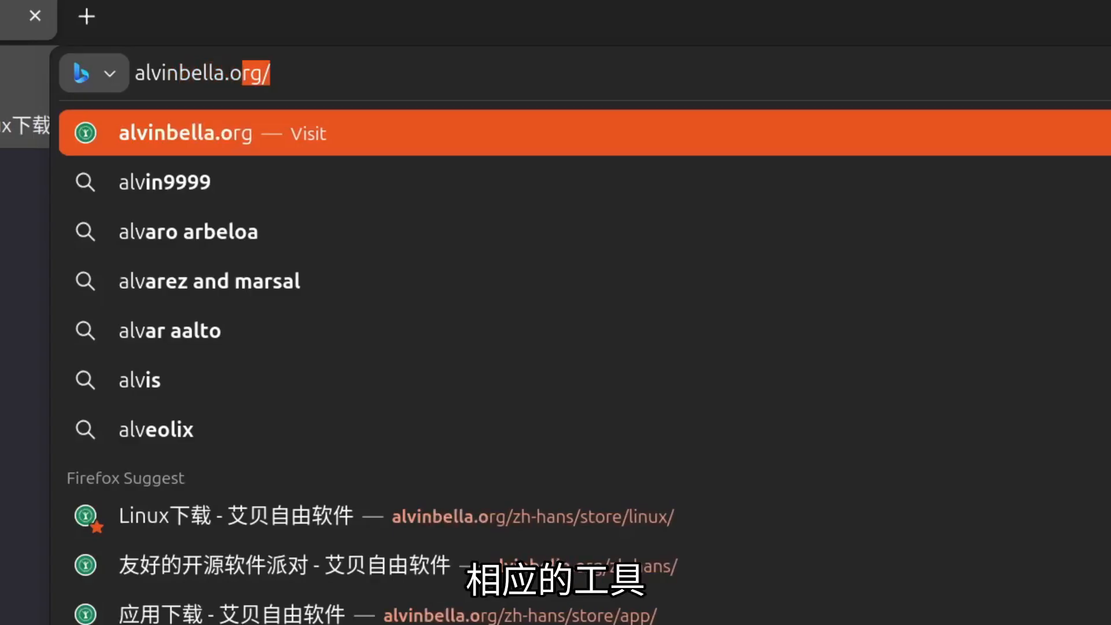
text(rg/z)
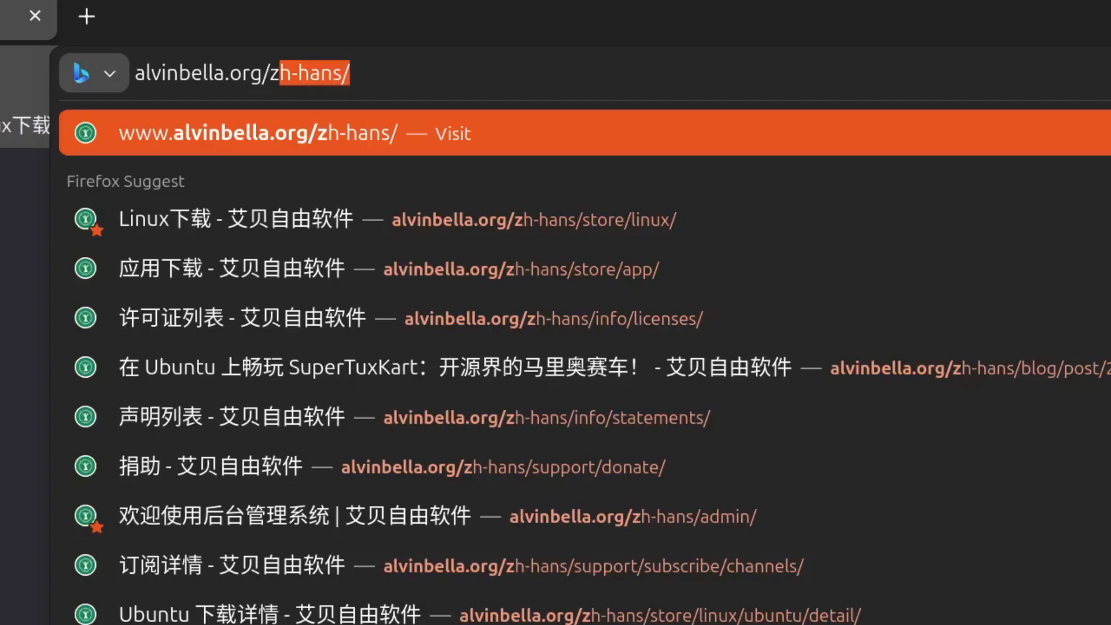
text(h-hans/)
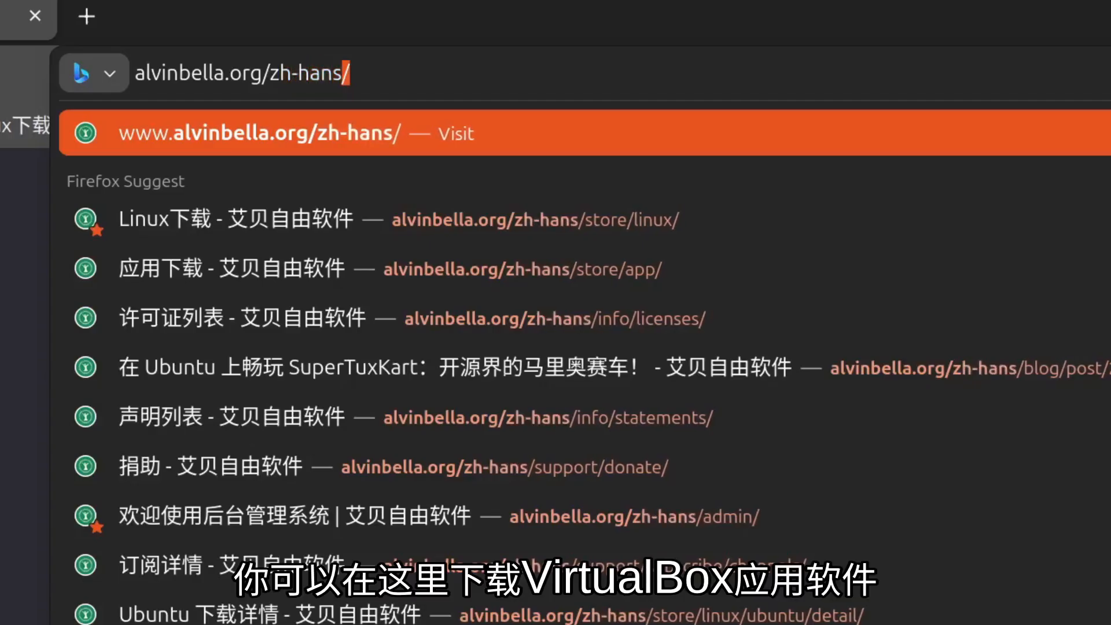
text(store/)
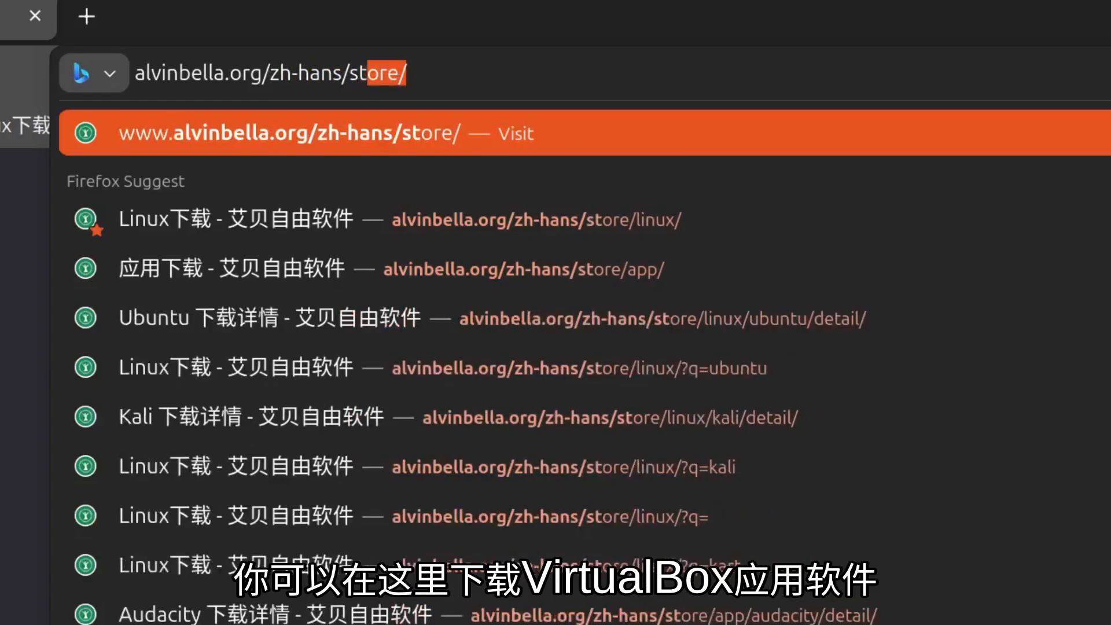
text(app/)
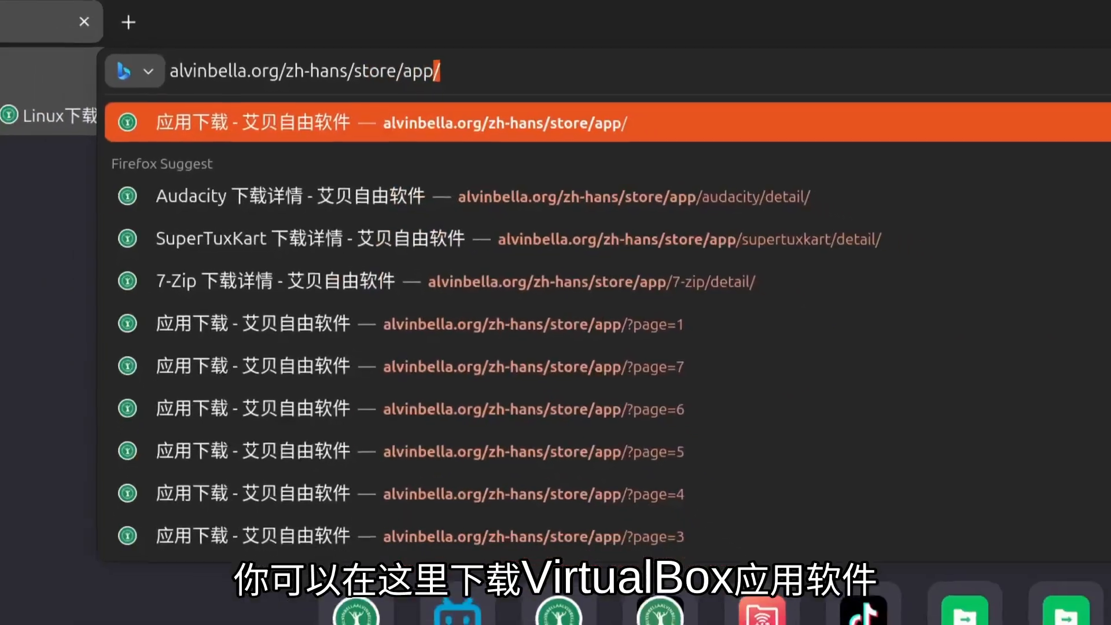
Load the alvinbella.org app store and search it for 'virtualbox'.
key(Return)
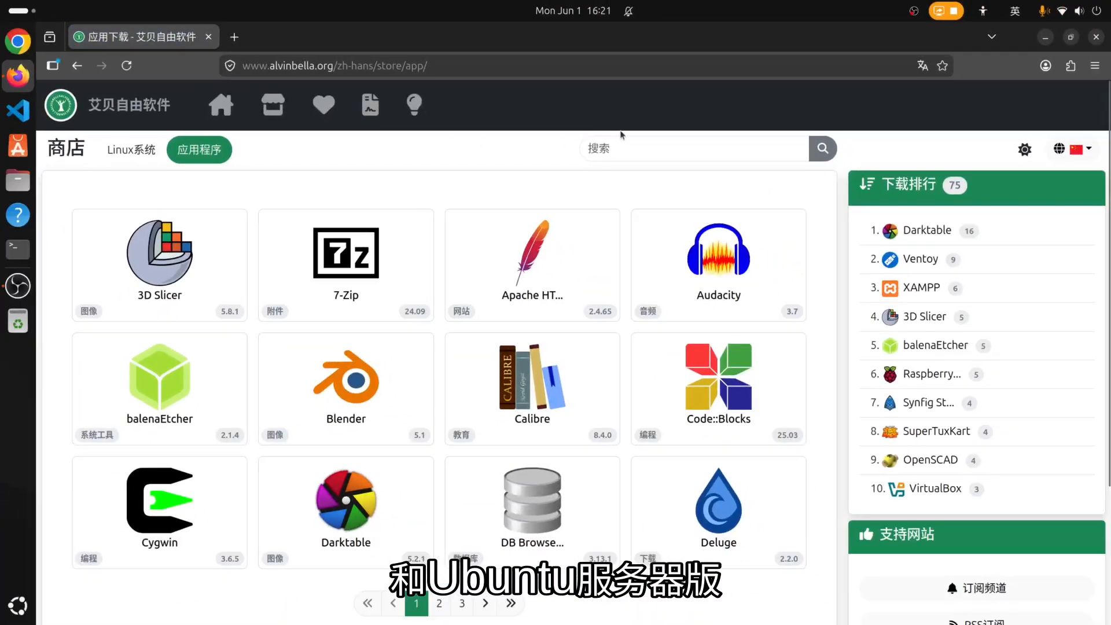
click(625, 142)
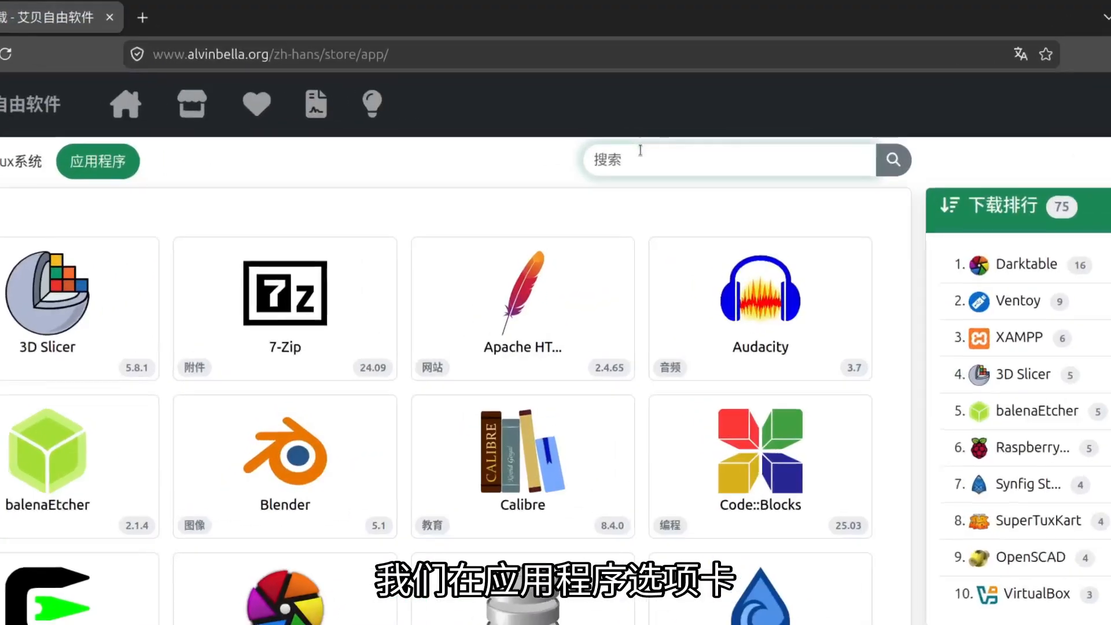
text(virtualbox)
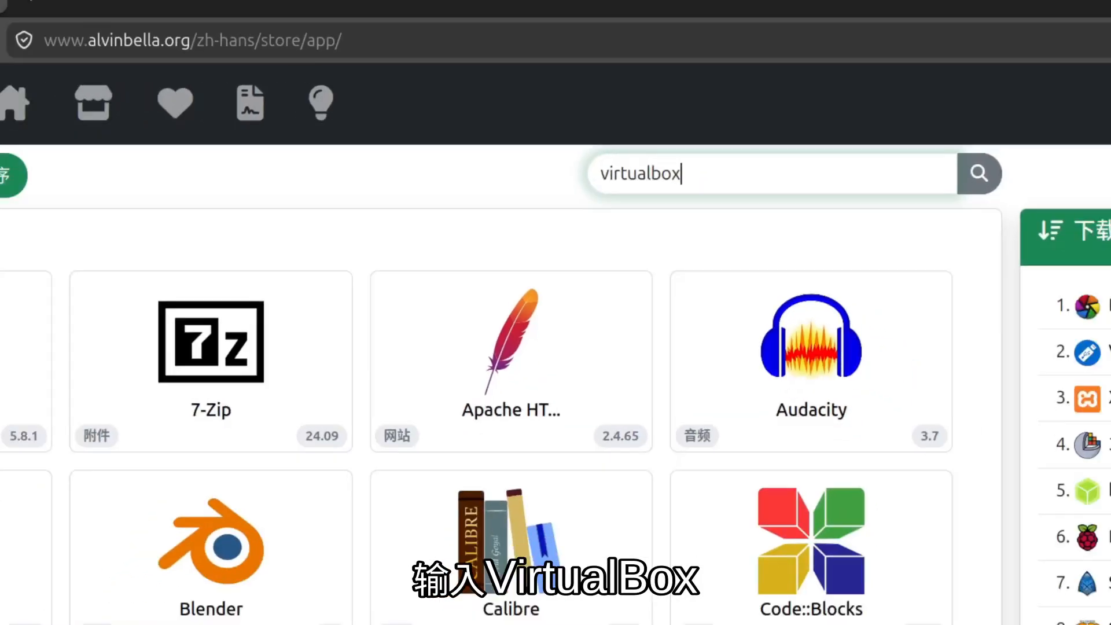
key(Return)
Open the VirtualBox 7.2.8 entry and look through its per-OS download table.
click(181, 315)
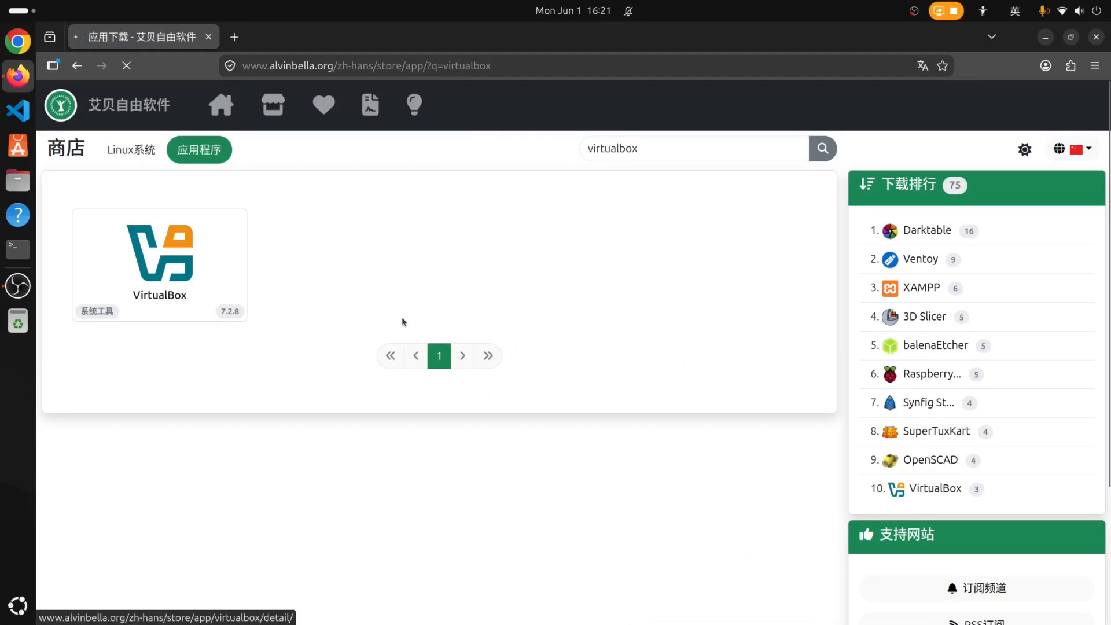
scroll(401, 320, down, 3)
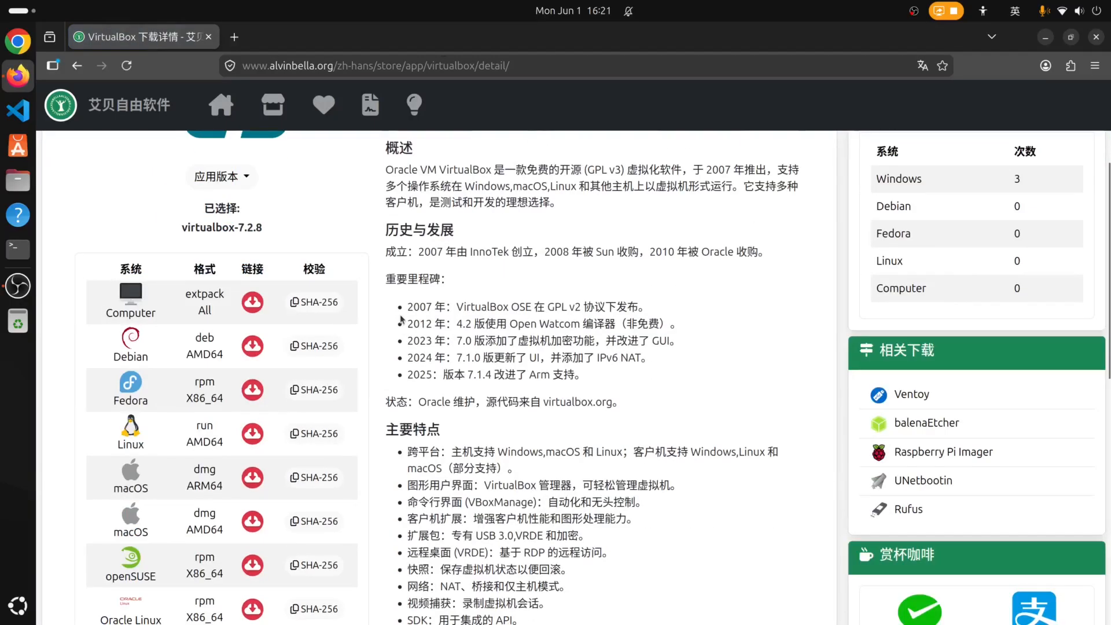
scroll(401, 320, down, 3)
scroll(402, 315, down, 3)
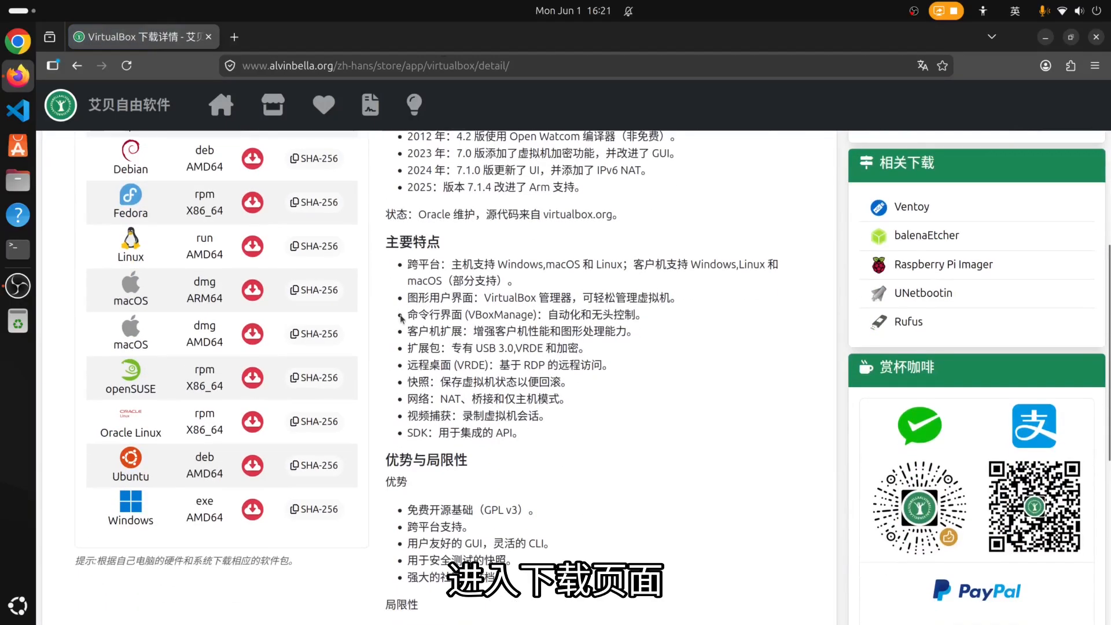
scroll(401, 315, up, 3)
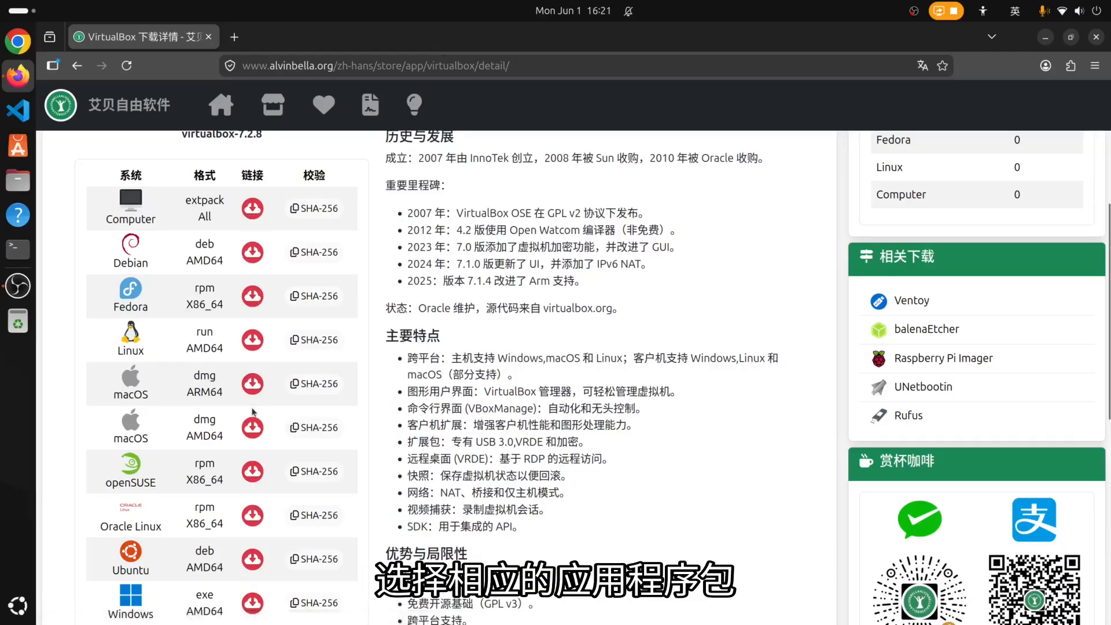
scroll(253, 400, down, 3)
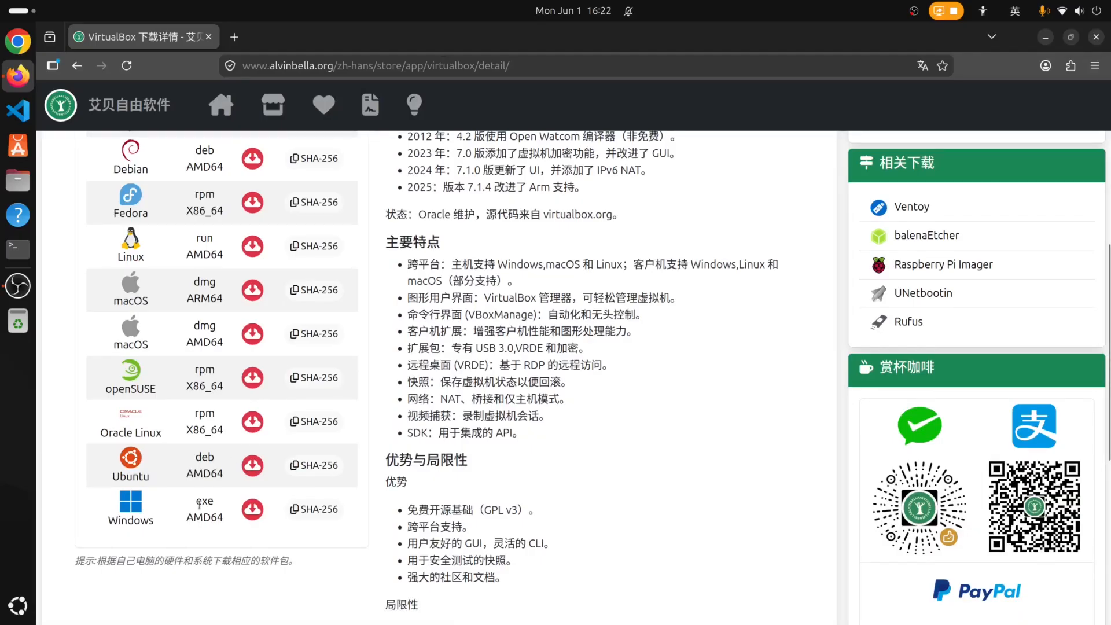
scroll(199, 502, up, 3)
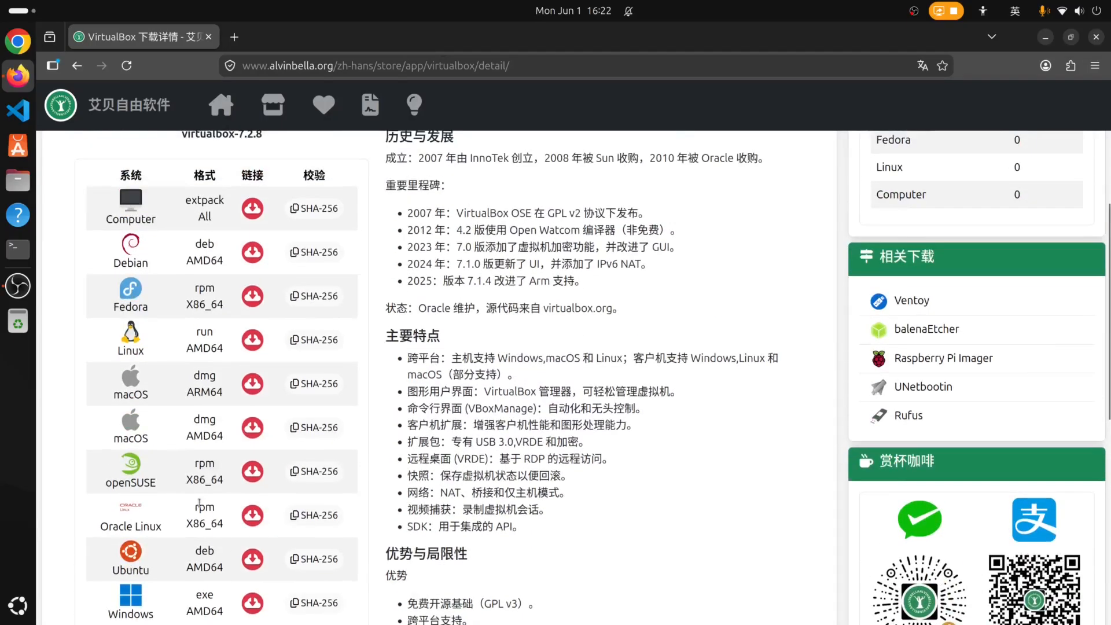
scroll(214, 518, down, 3)
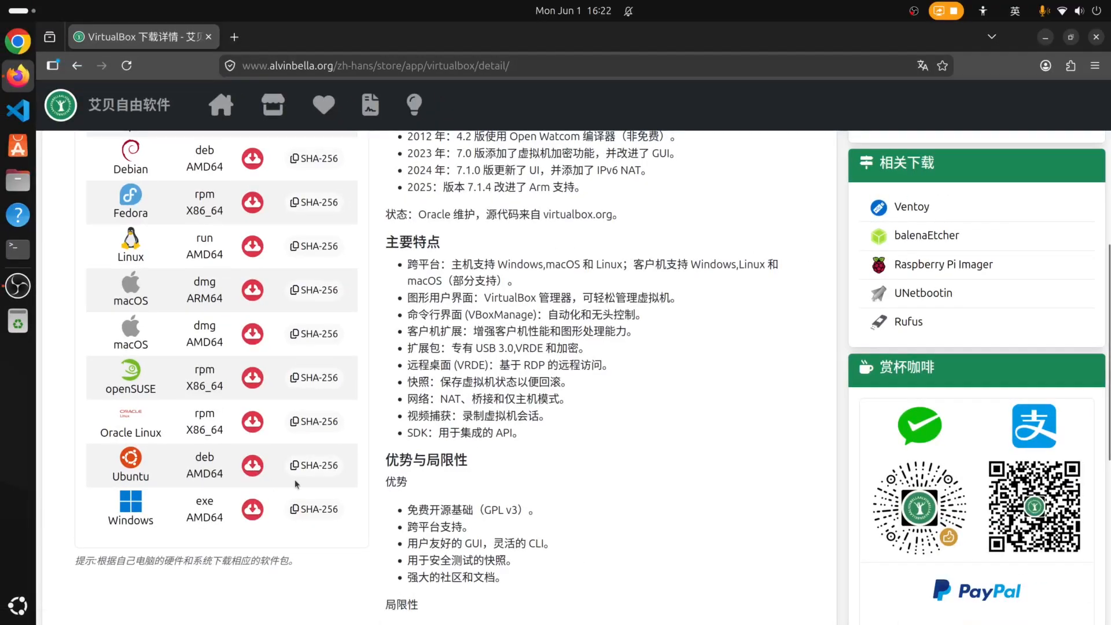
scroll(295, 484, up, 5)
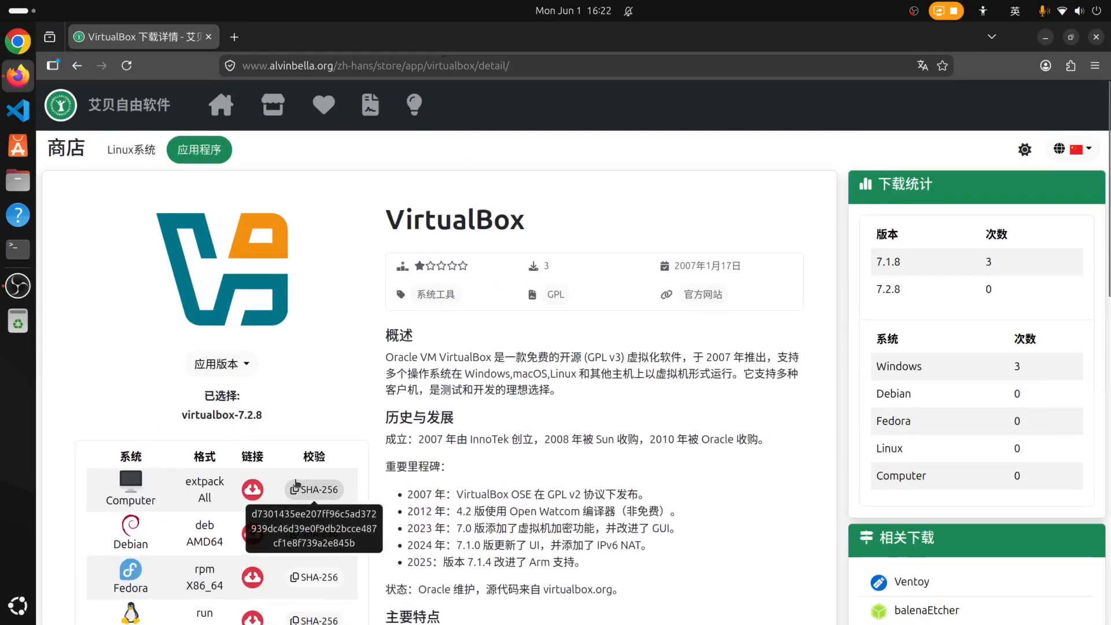
scroll(295, 484, down, 5)
scroll(296, 485, up, 1)
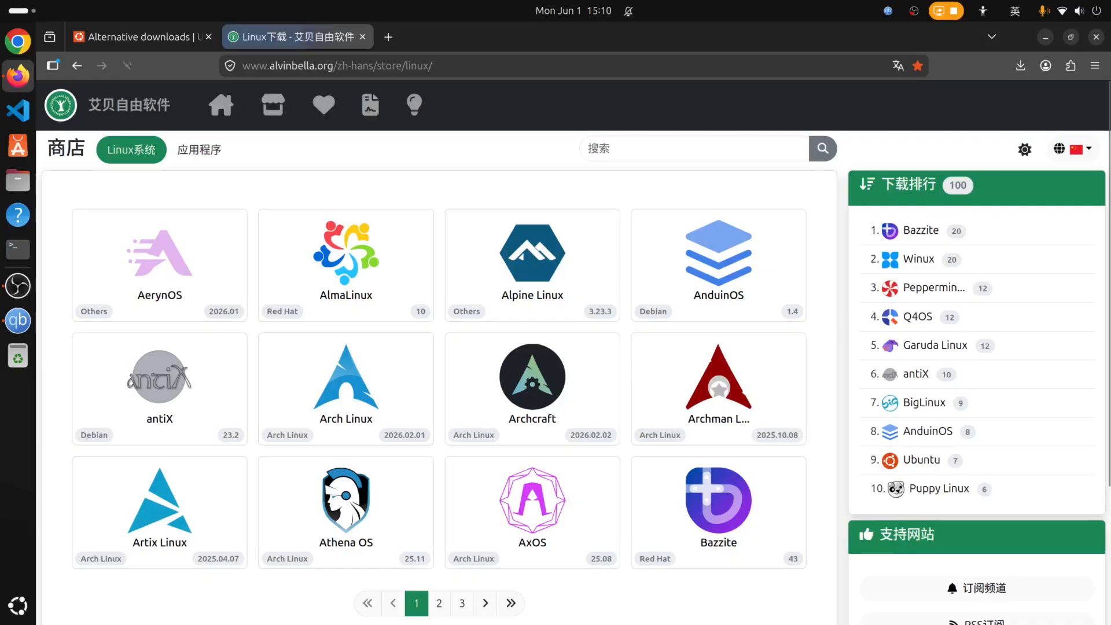
Search the Linux systems store for 'ubuntu' and pick the 26.04 LTS server release.
click(636, 150)
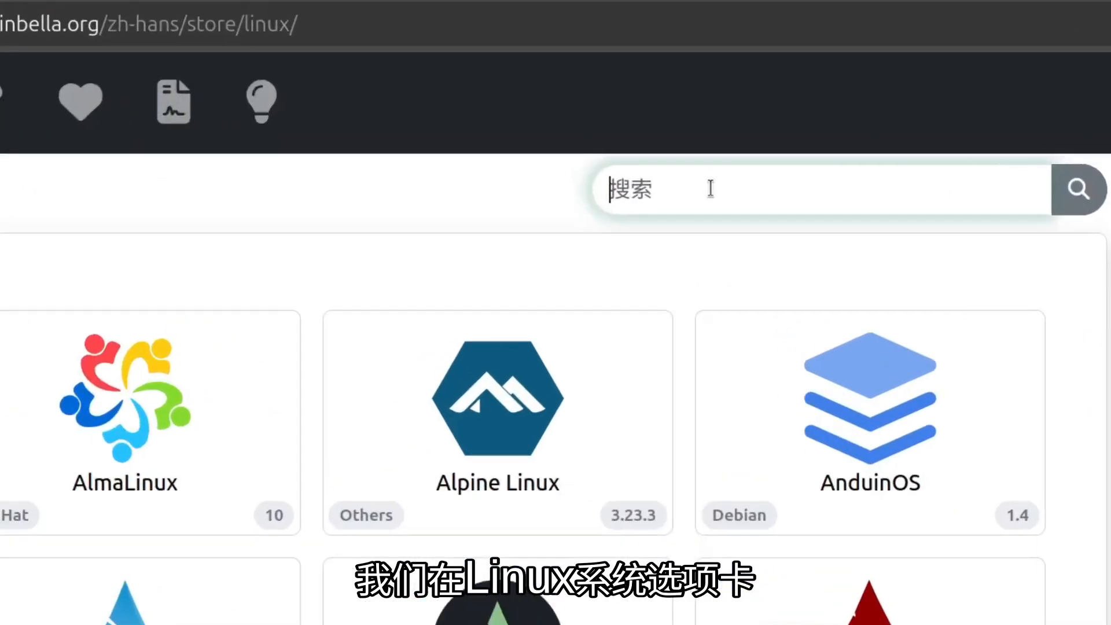
text(ubuntu)
key(Return)
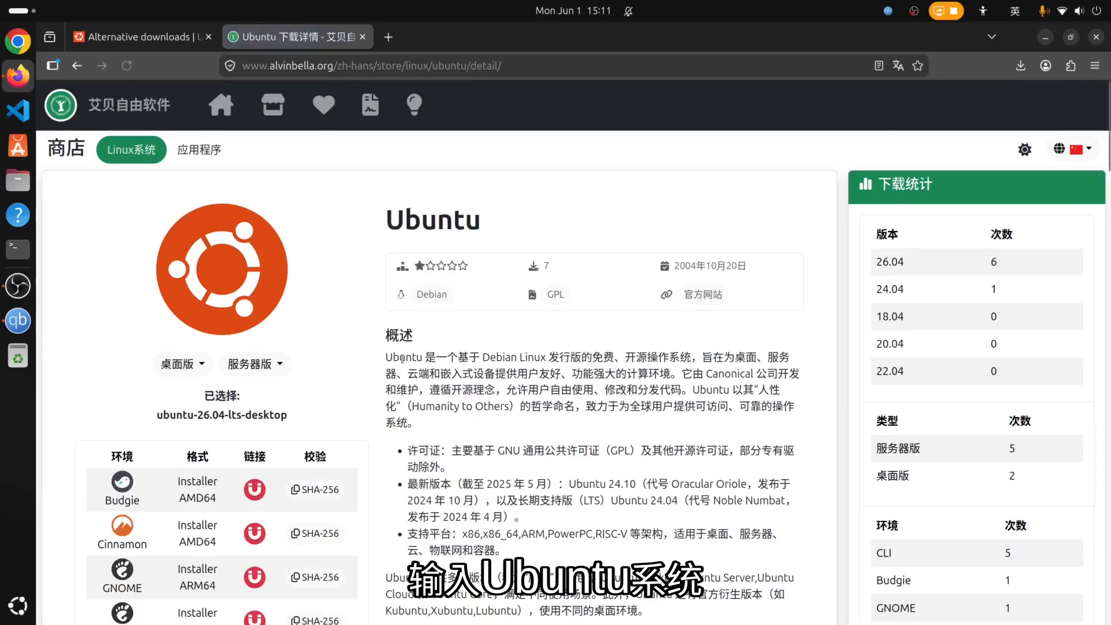
scroll(403, 359, down, 2)
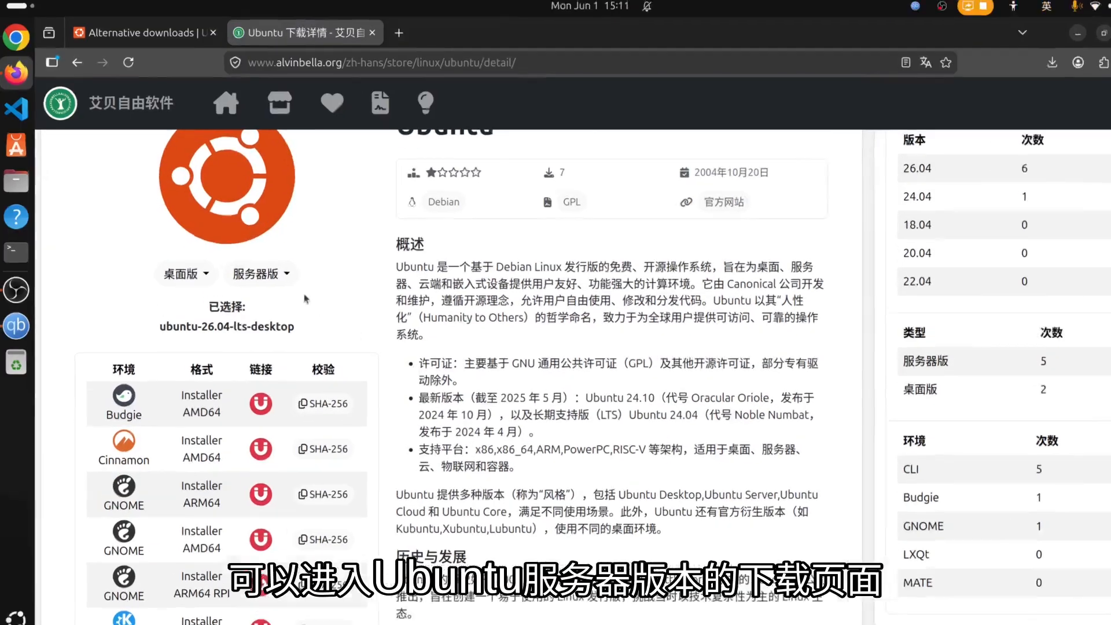
click(264, 274)
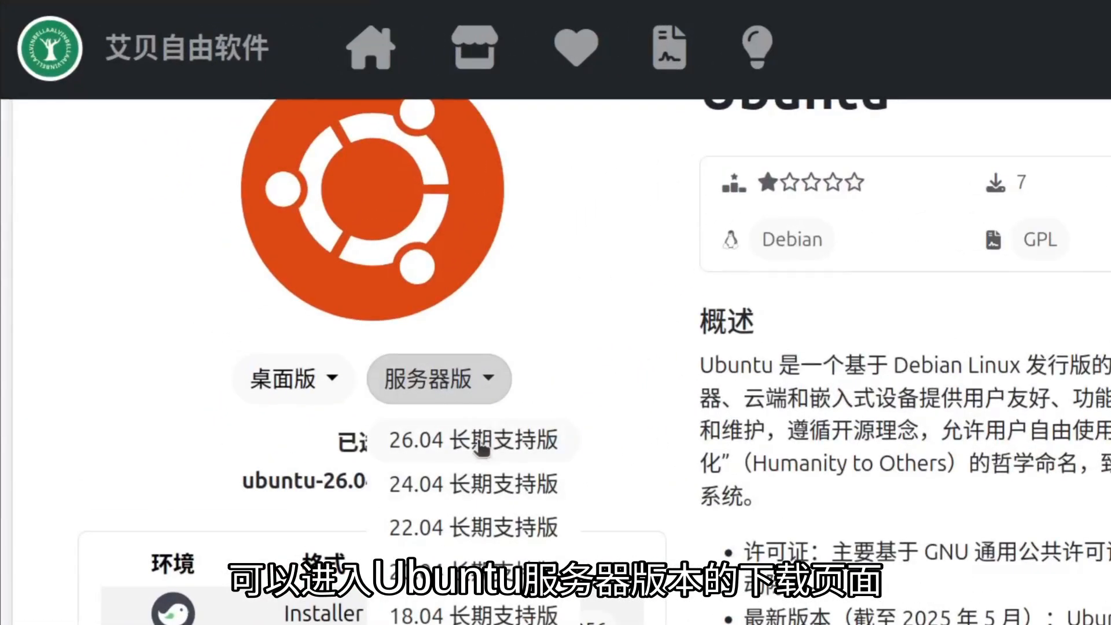
click(480, 443)
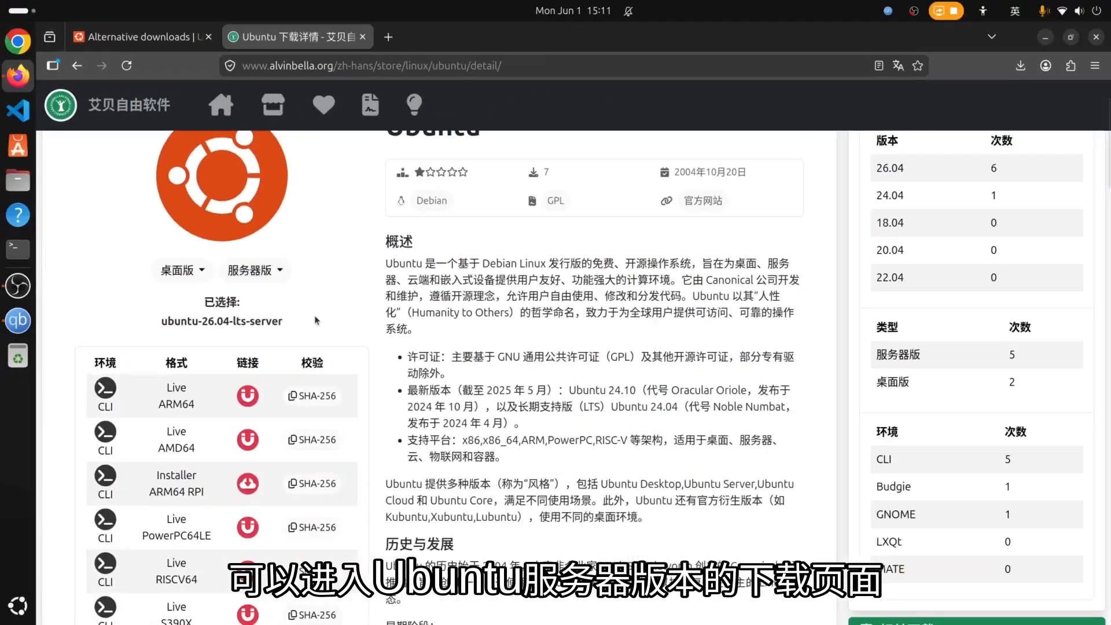
scroll(317, 320, down, 2)
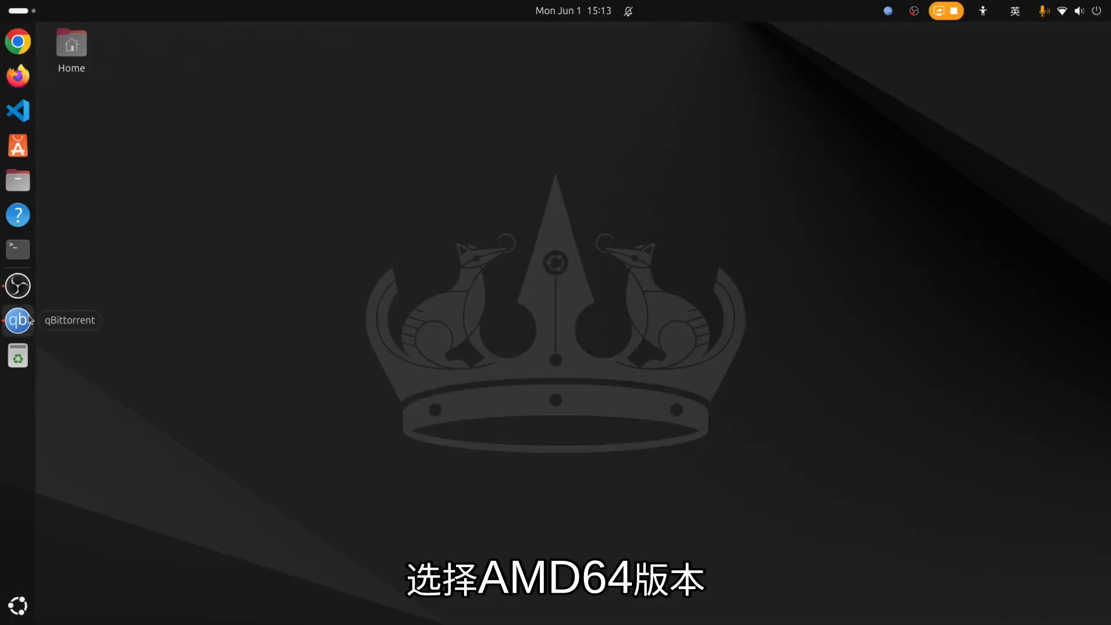
Remove the finished ubuntu-26.04-live-server-amd64.iso torrent from qBittorrent and close its window.
click(18, 320)
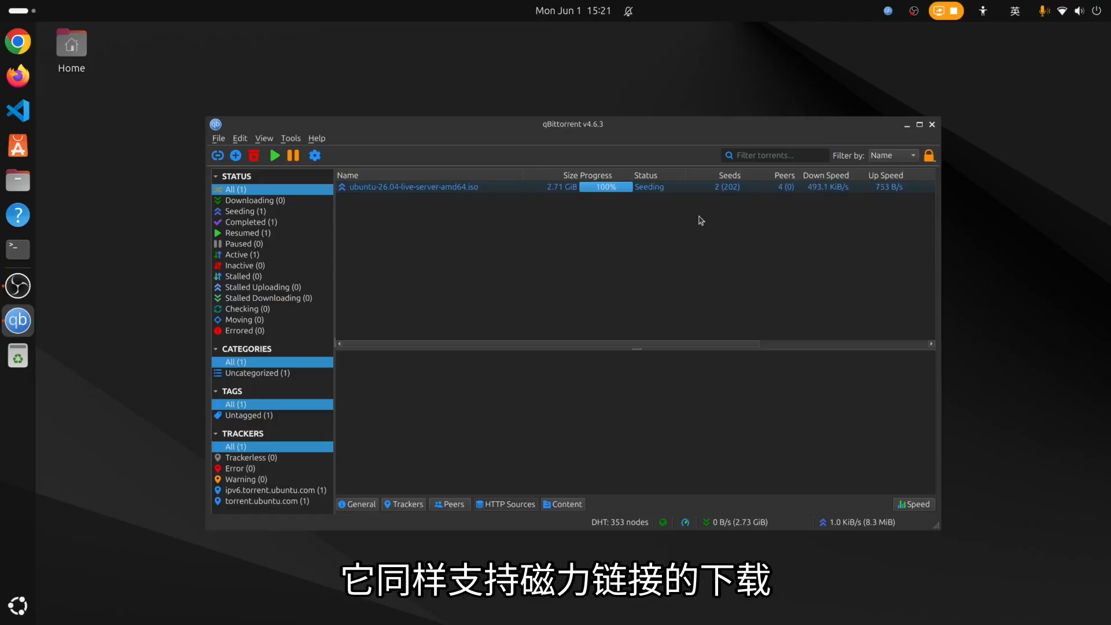
click(481, 192)
right_click(481, 191)
click(515, 225)
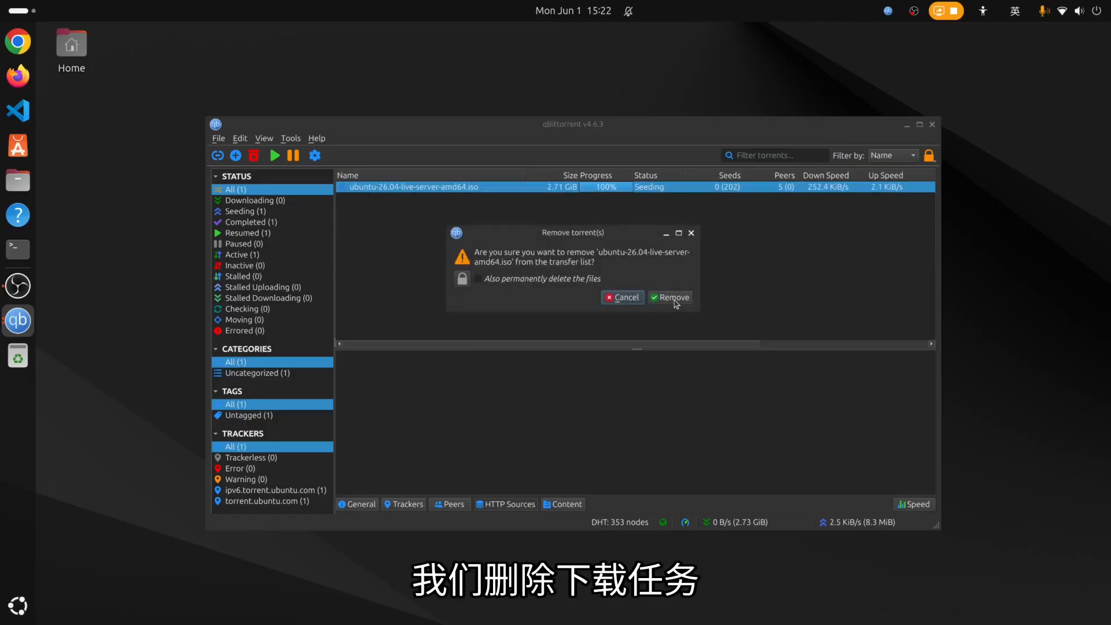
click(675, 300)
click(932, 125)
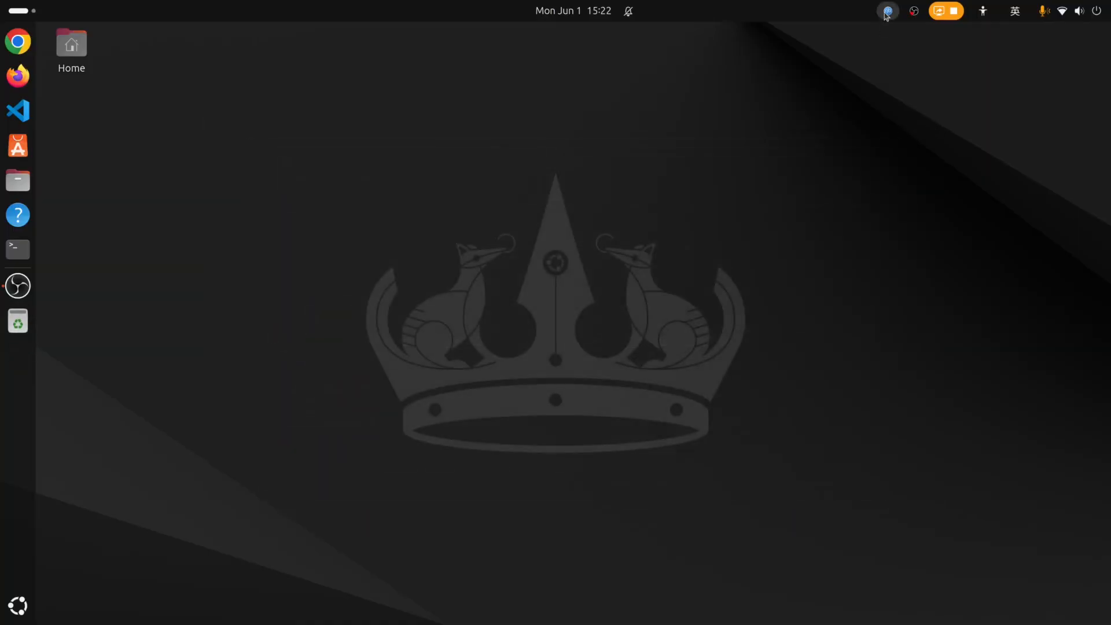
click(888, 11)
Quit qBittorrent from its tray menu and launch Oracle VirtualBox from the app grid.
click(847, 238)
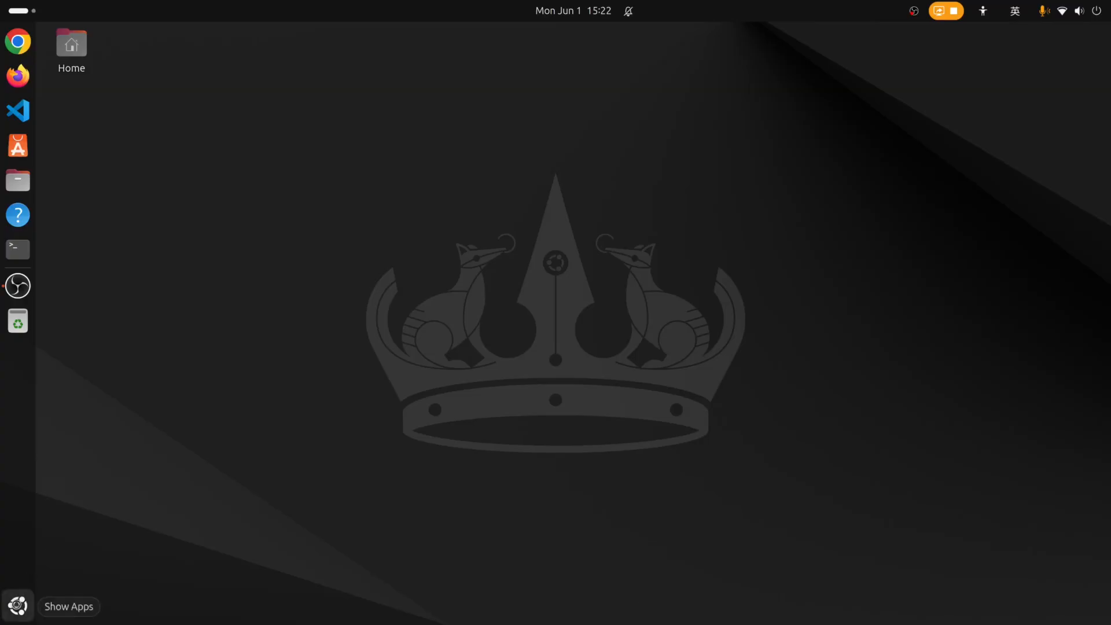
click(18, 605)
scroll(688, 353, down, 1)
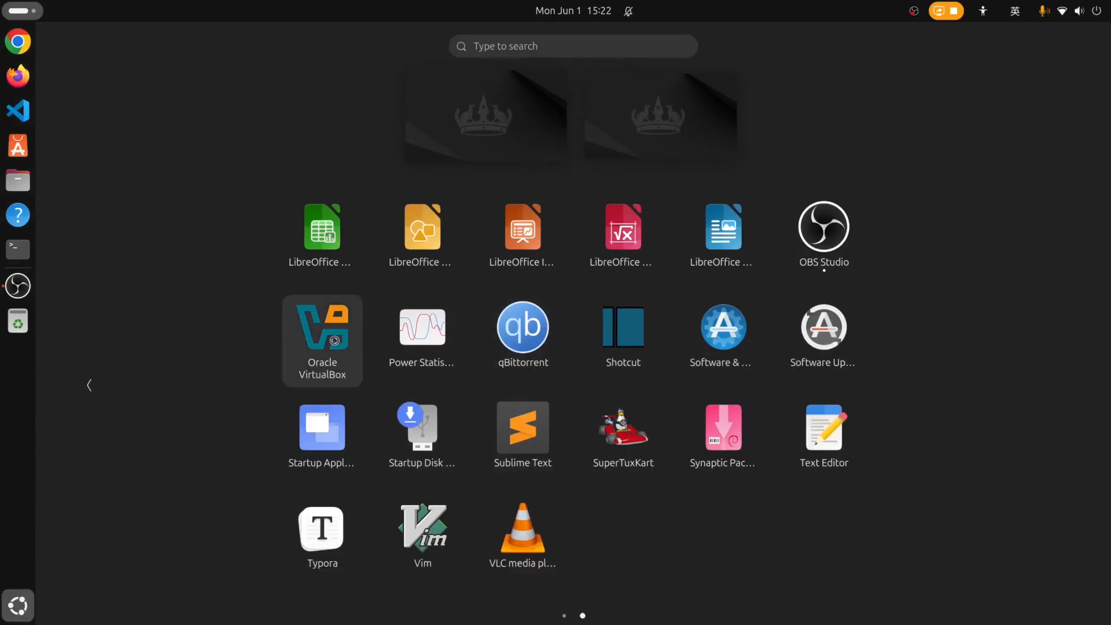
click(322, 340)
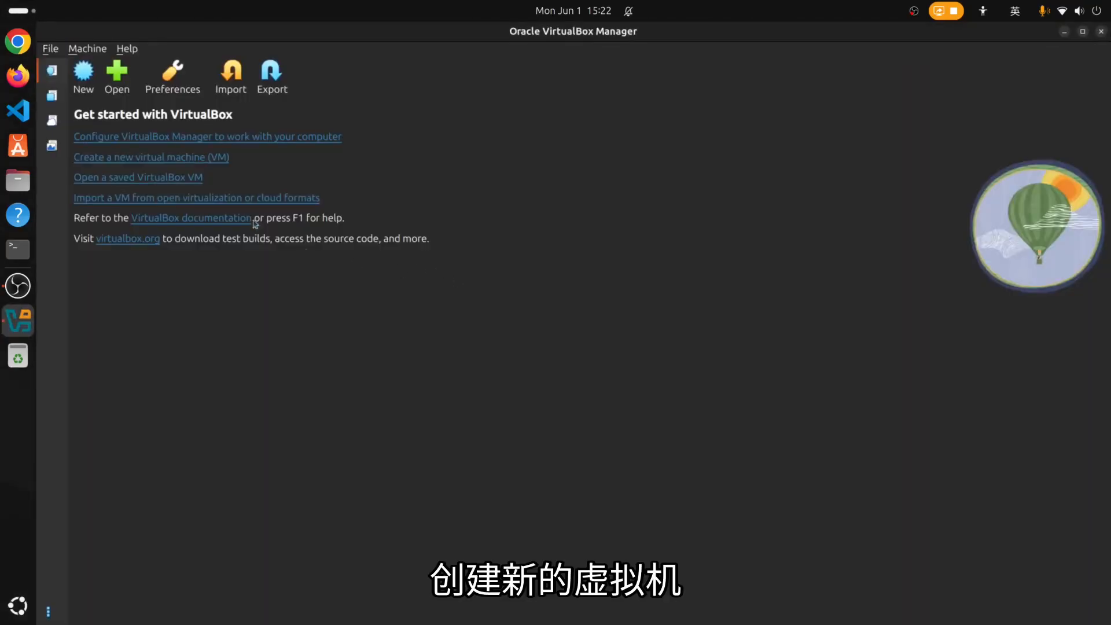
Start a new virtual machine named 'Ubuntu26.04 Server'.
click(88, 85)
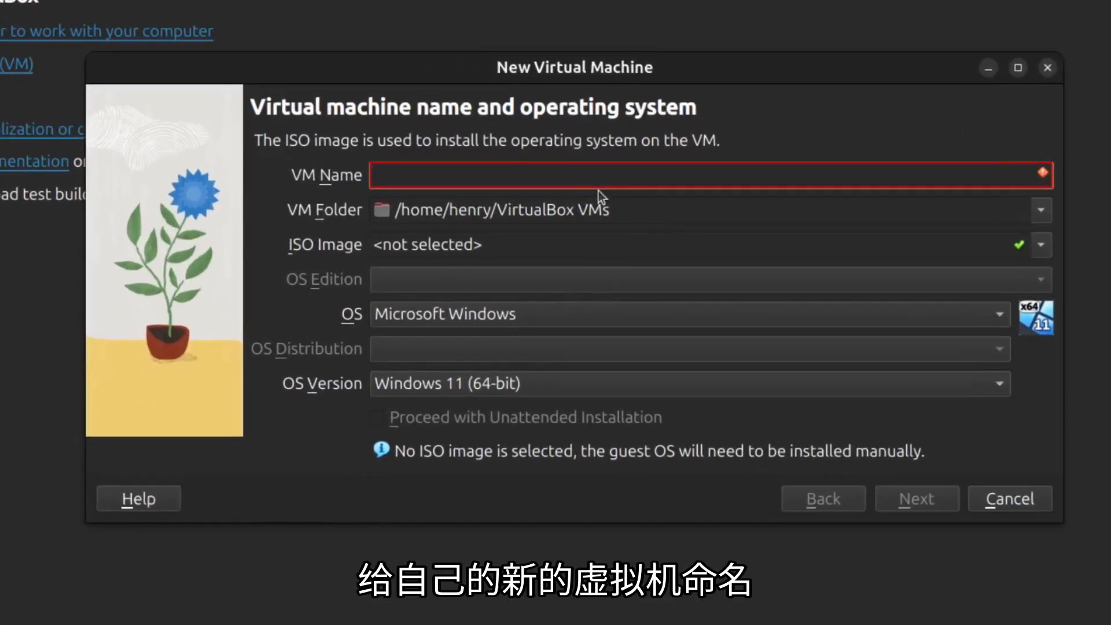
text(Ubuntu)
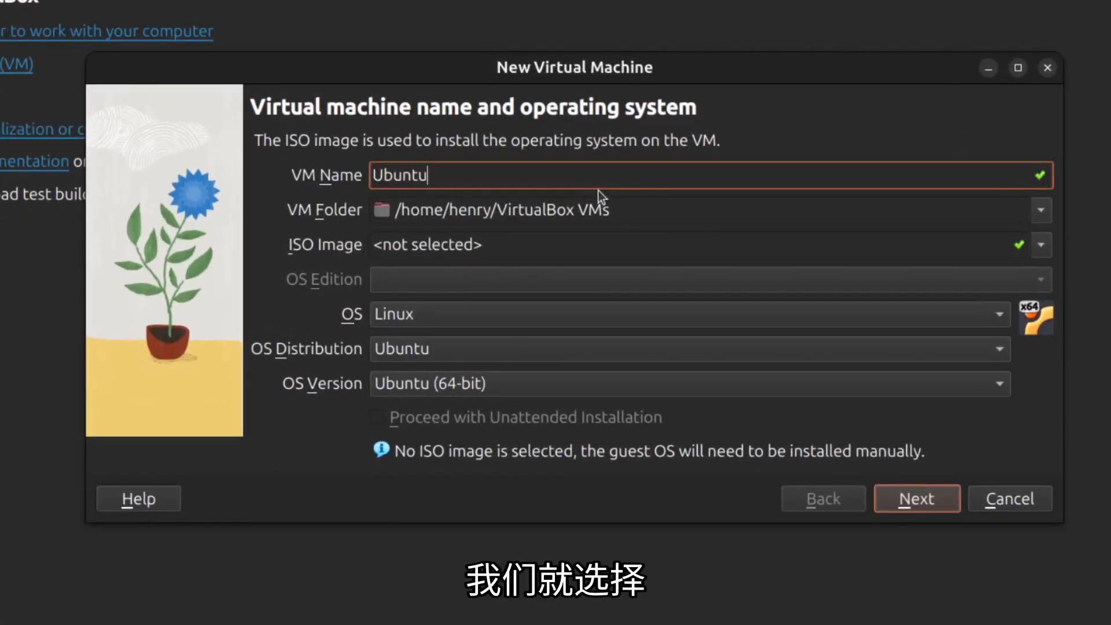
text(26.)
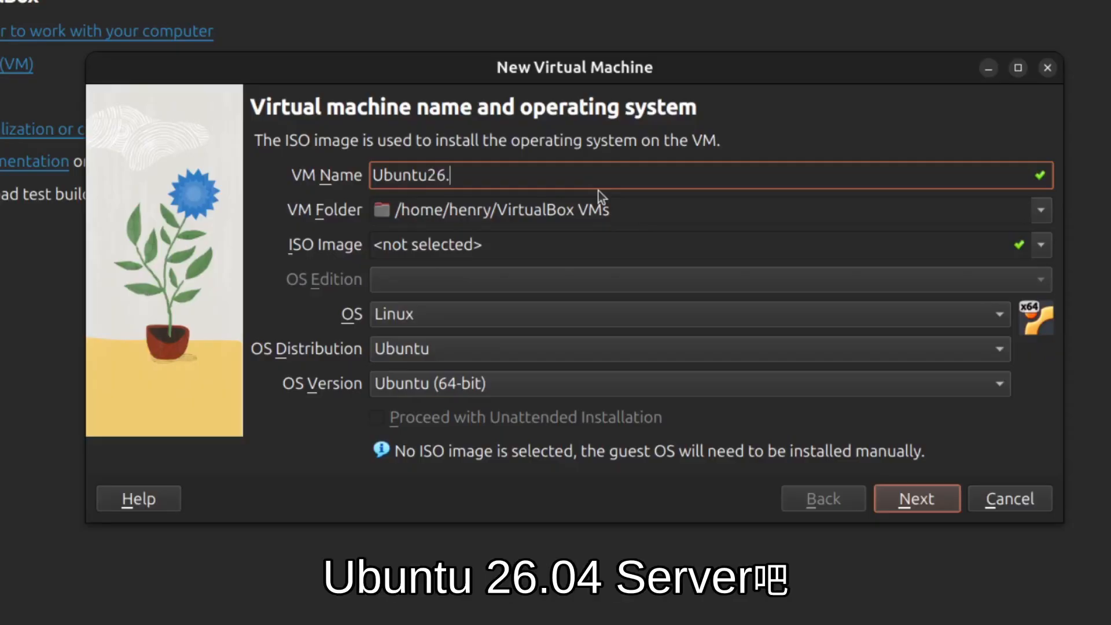
text(04 Se)
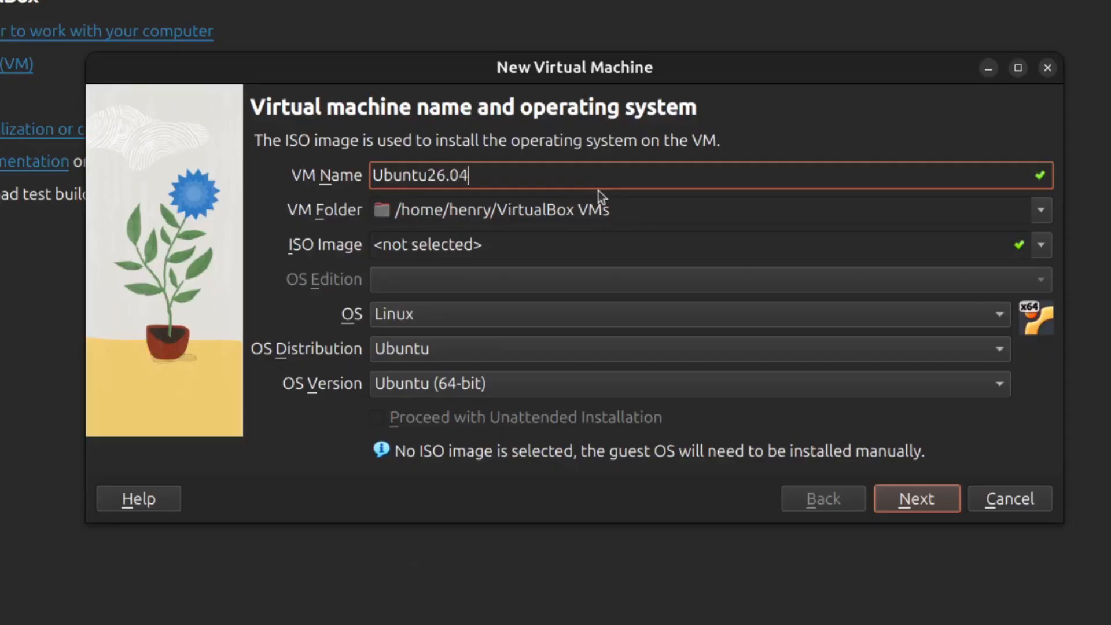
text(rver)
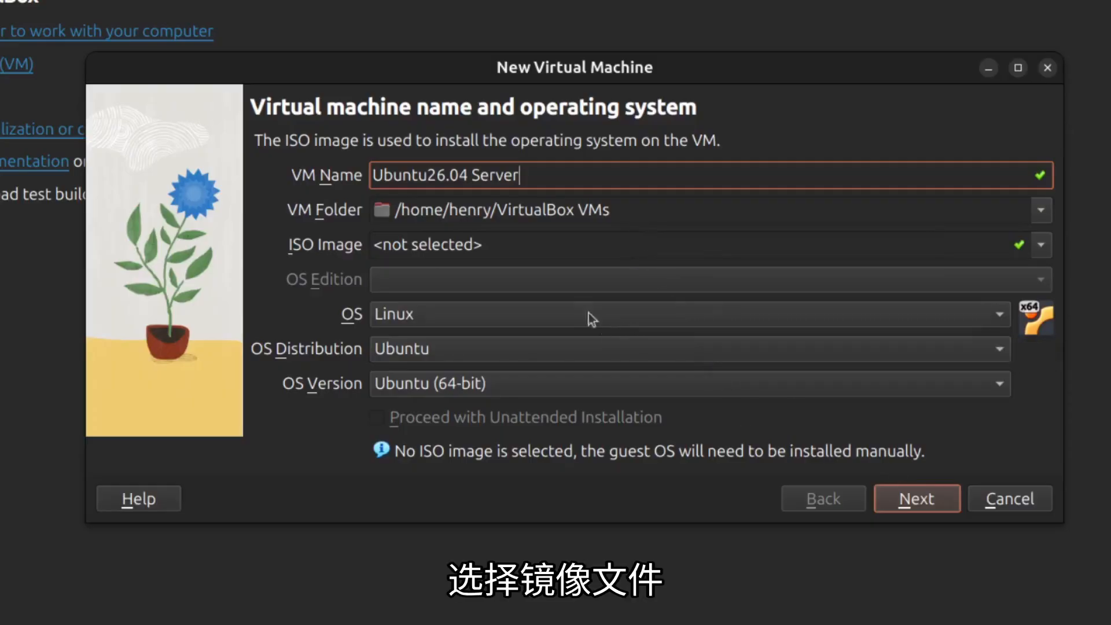
Attach ubuntu-26.04-live-server-amd64.iso from Downloads as the install image and continue.
click(1041, 244)
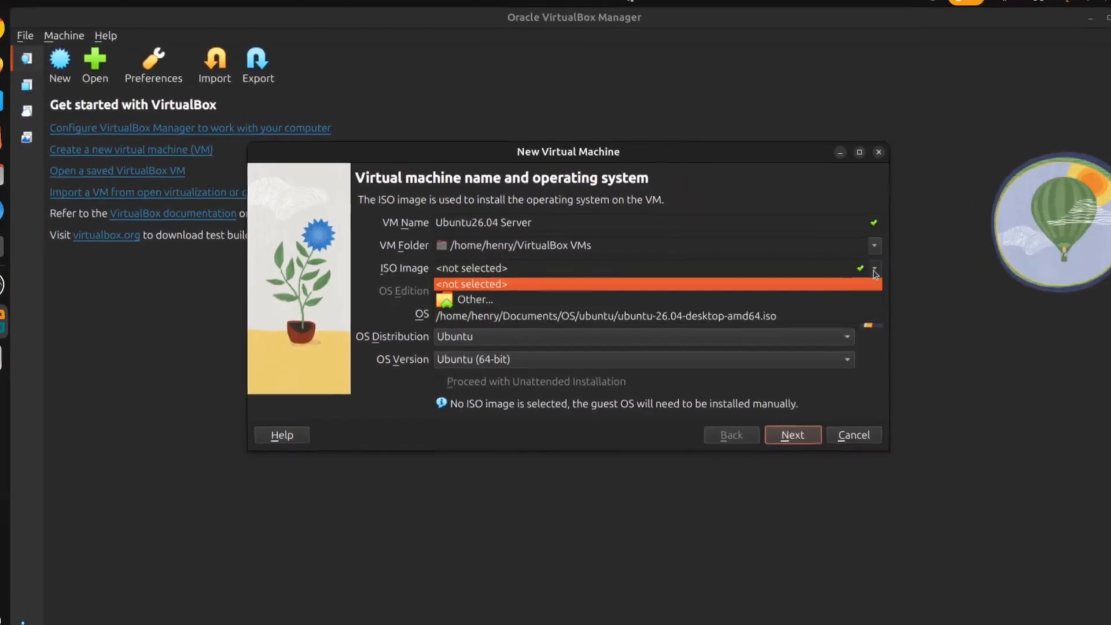
click(474, 299)
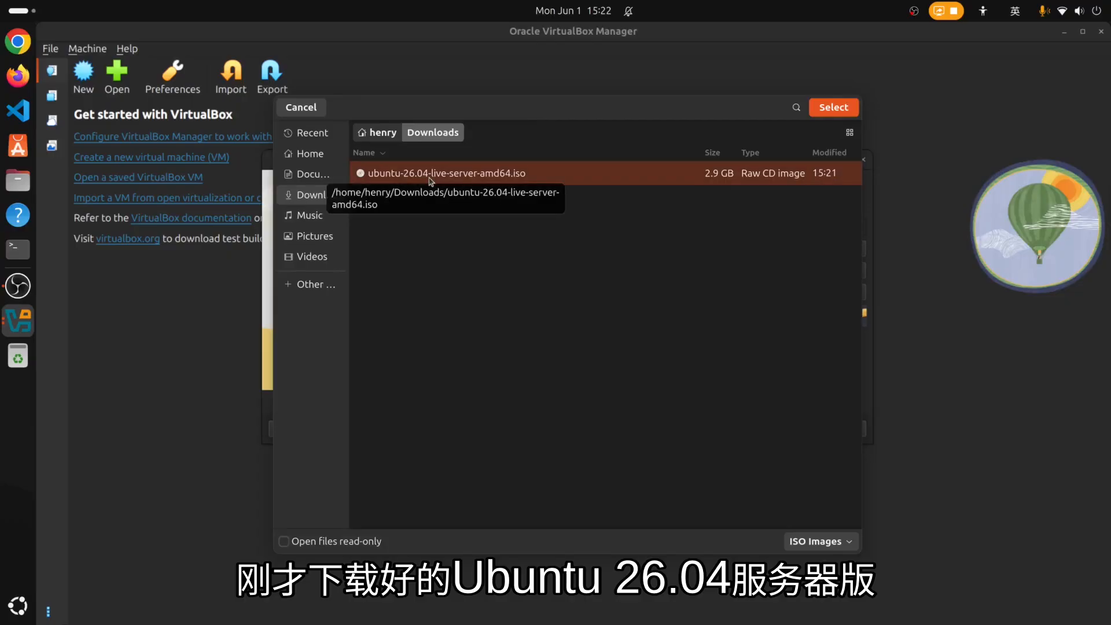
double_click(436, 177)
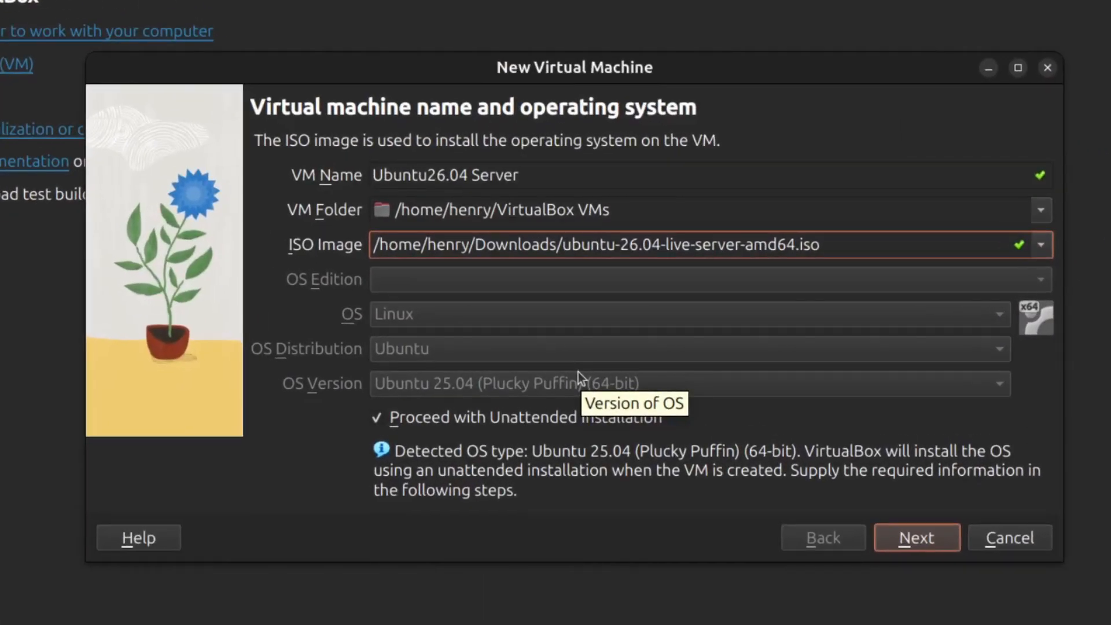
click(939, 544)
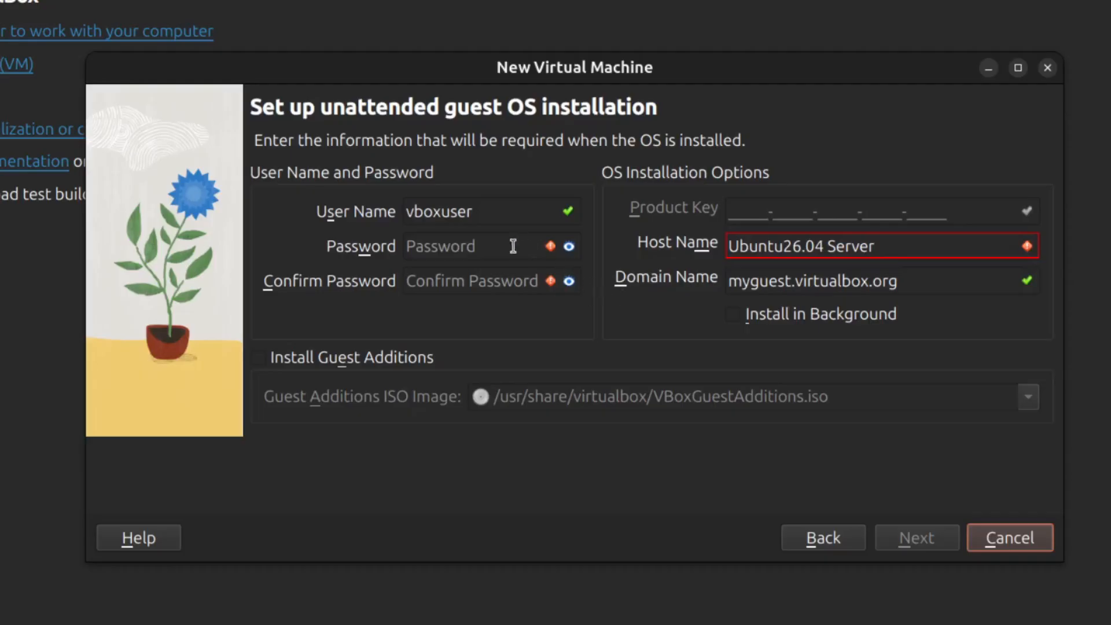
Set the unattended-install user name to alvin and enter the account password twice.
click(472, 282)
click(476, 210)
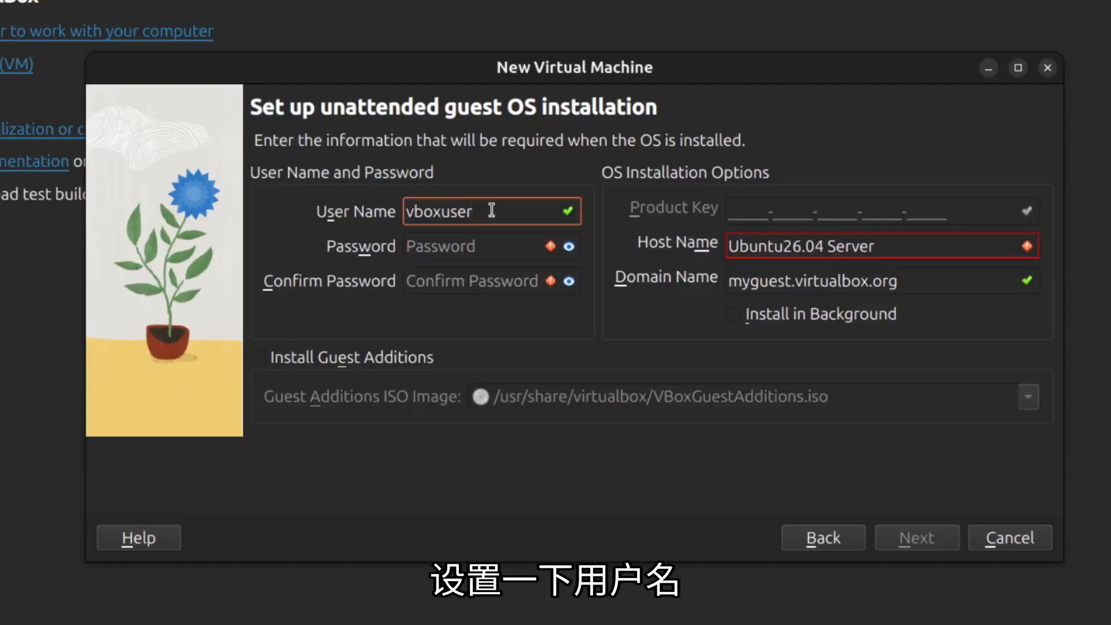
drag(489, 210, 399, 202)
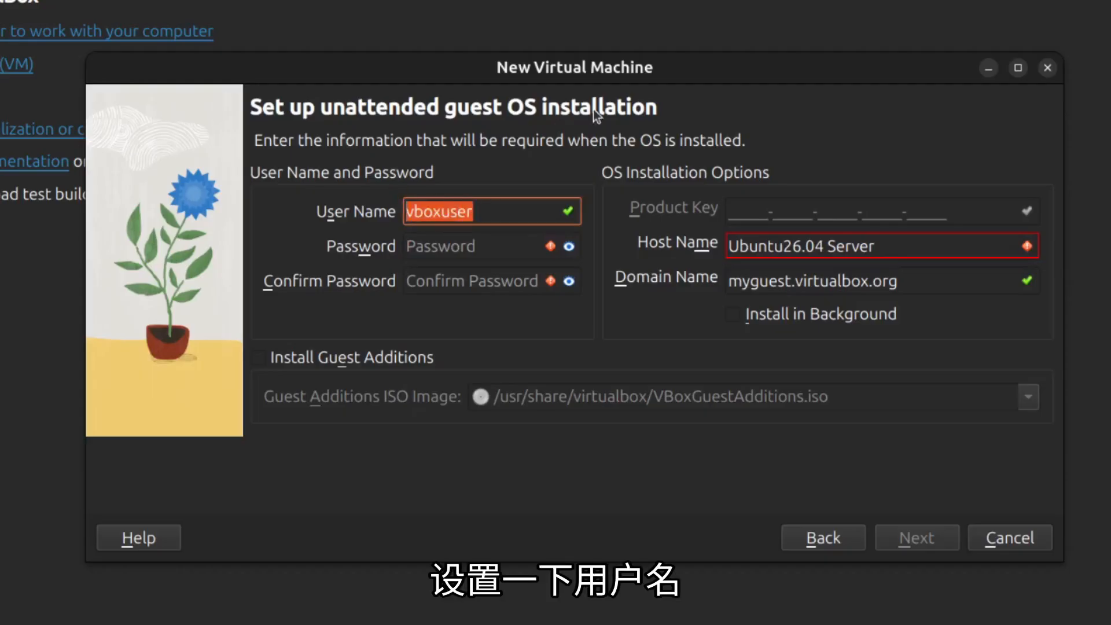
text(alvin)
key(Tab)
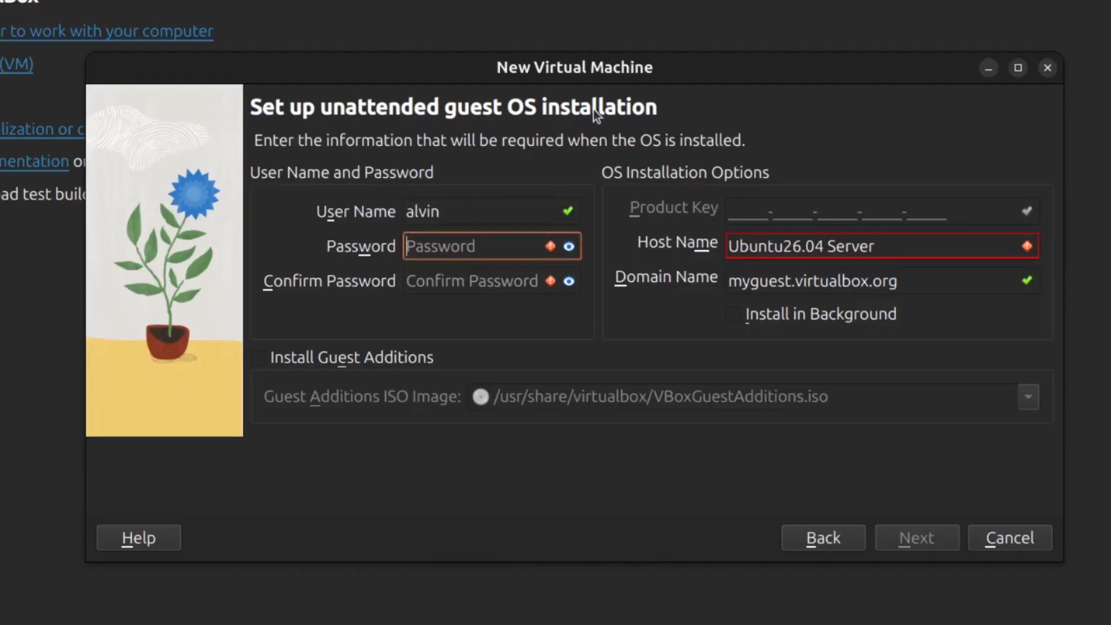
text(1234)
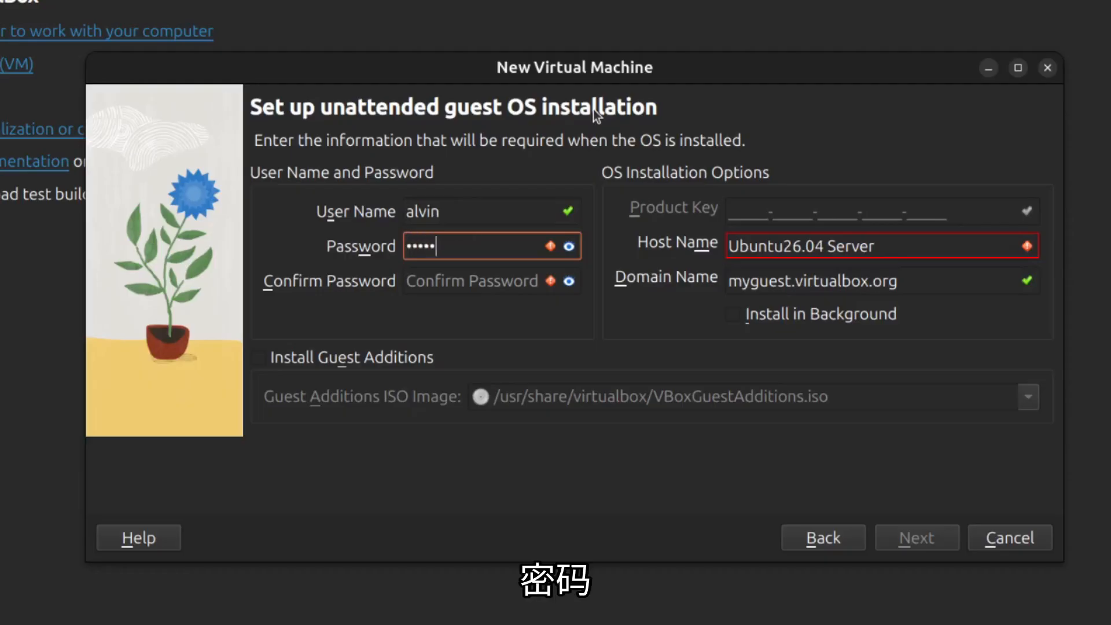
text(5678)
key(Tab)
text(1234)
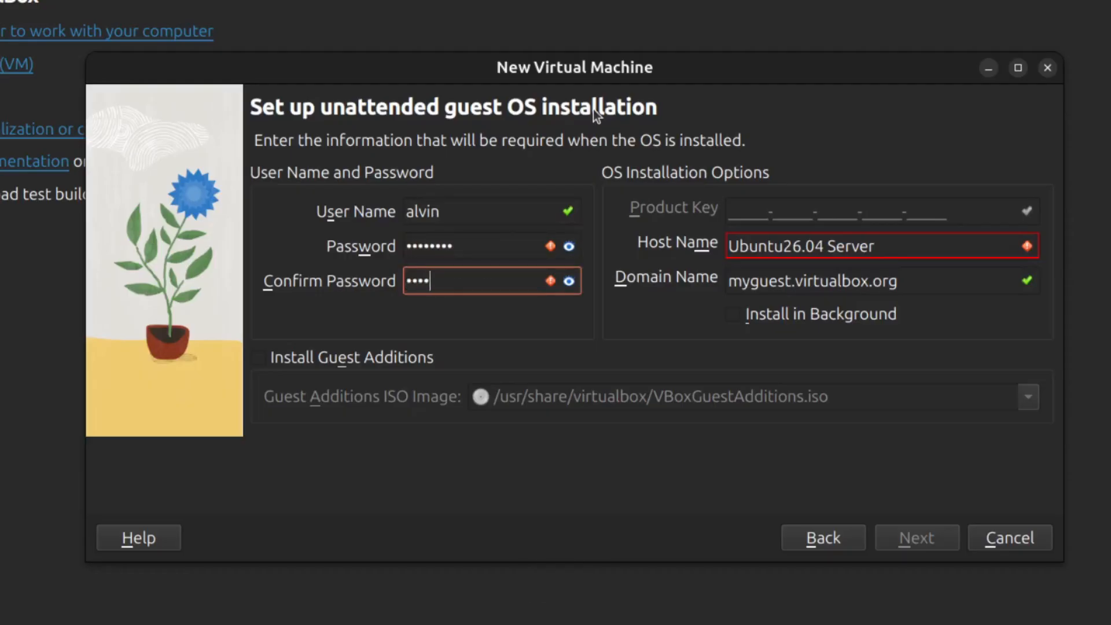
text(5678)
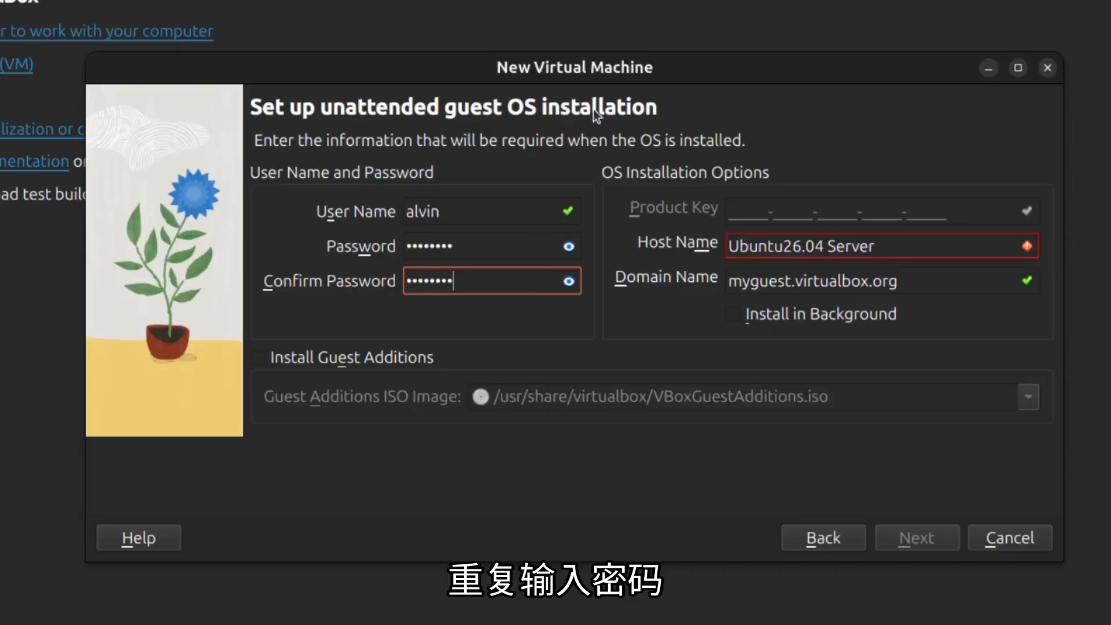
Set the host name to virtualbox, enable Install Guest Additions, and continue.
click(918, 247)
drag(921, 248, 728, 237)
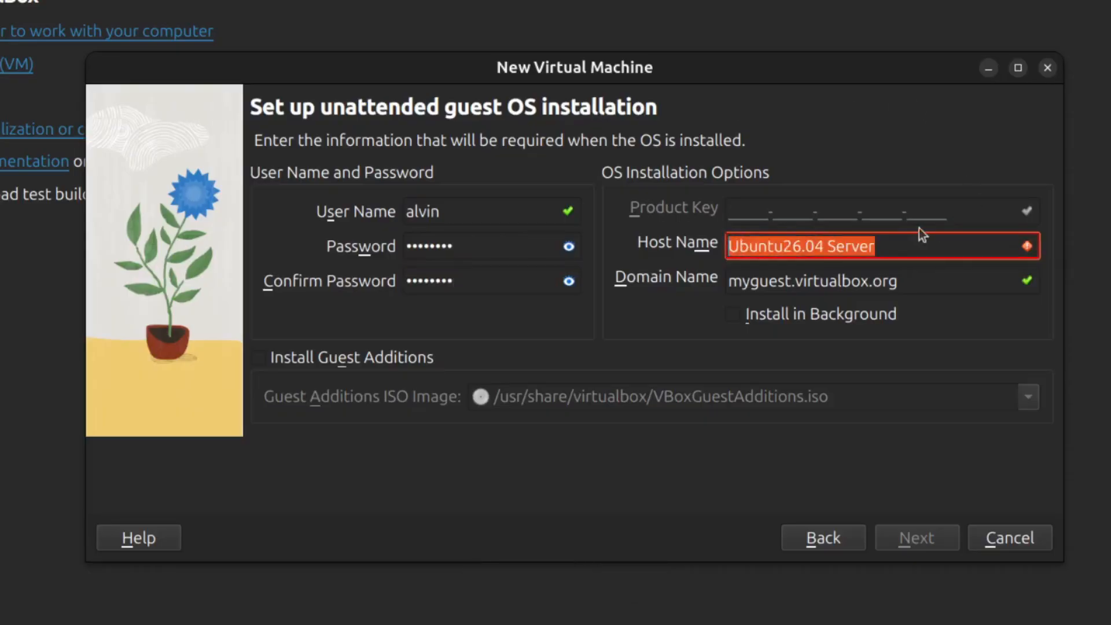
text(virtualbox)
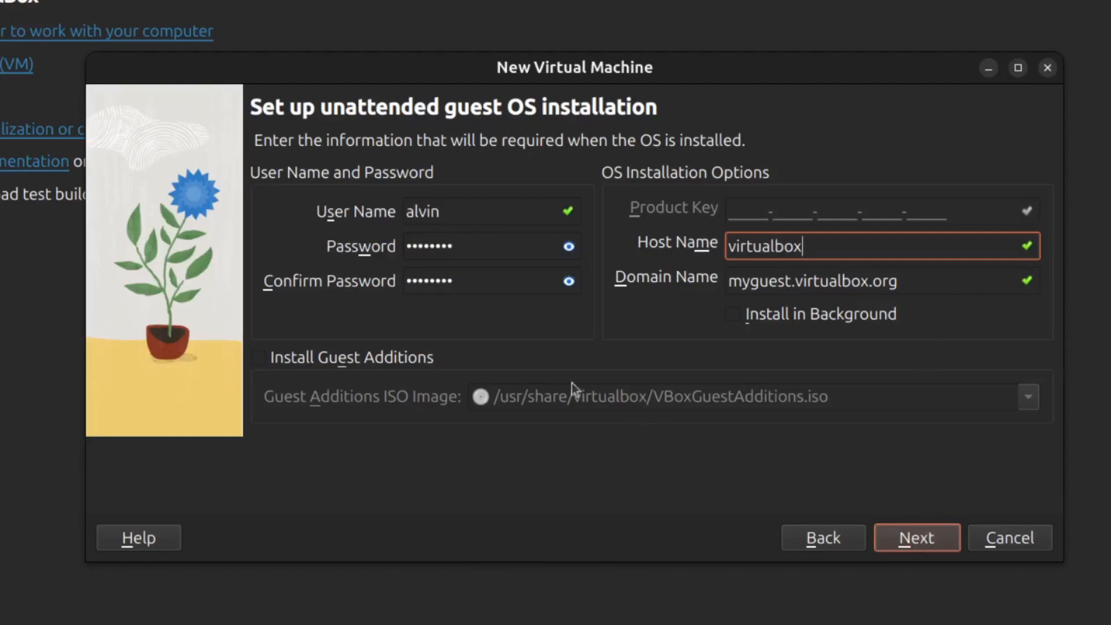
click(512, 359)
click(292, 358)
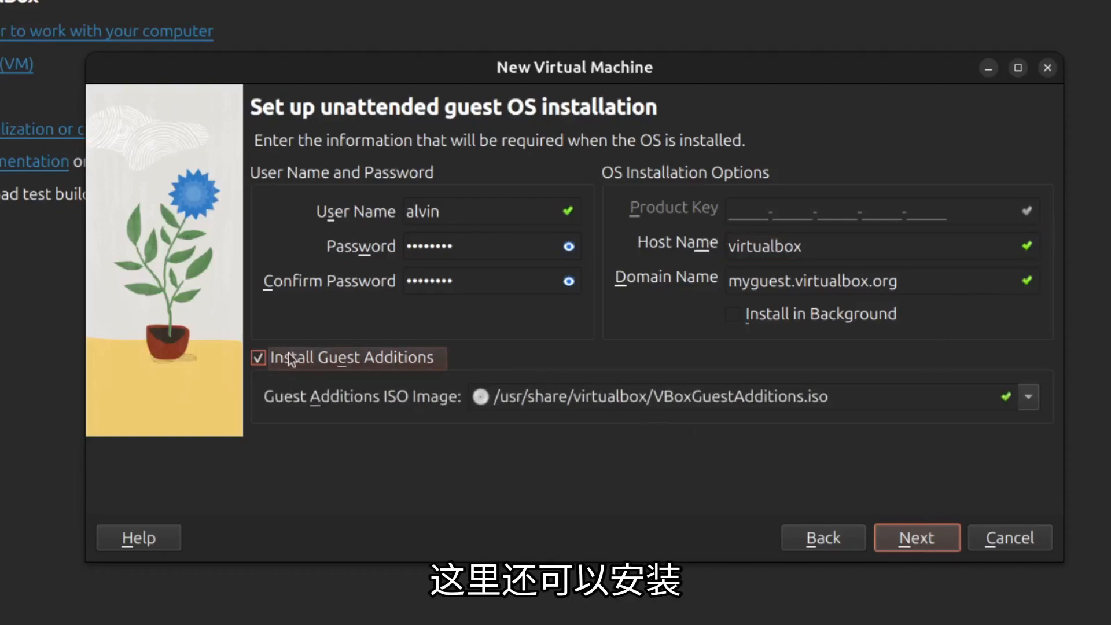
click(915, 541)
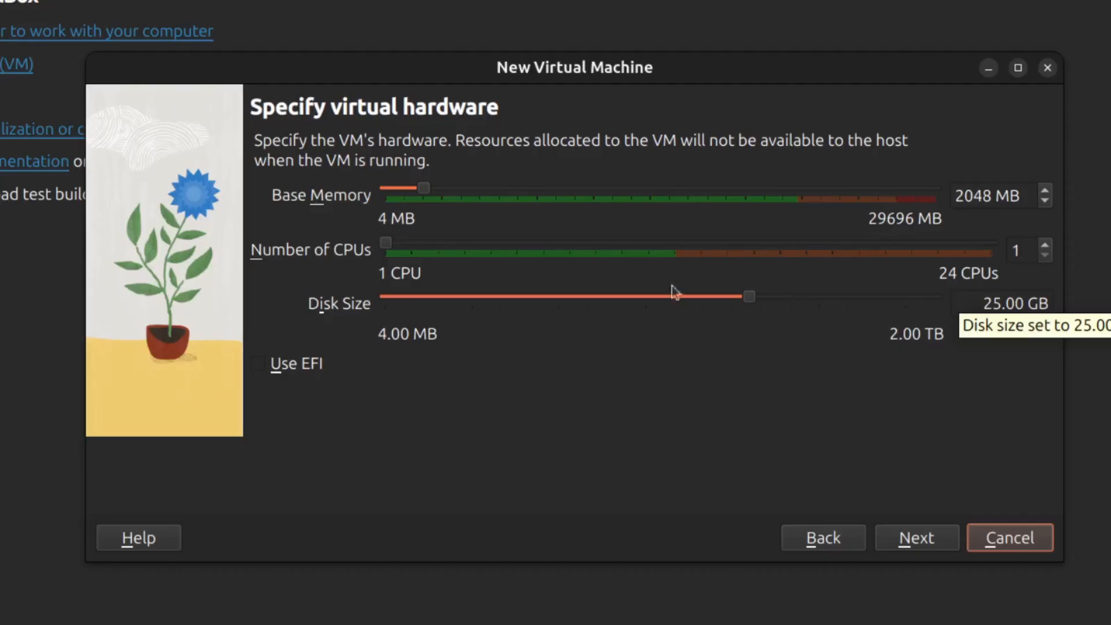
Give the VM 2 CPUs, review the summary, then create and start it.
click(1044, 243)
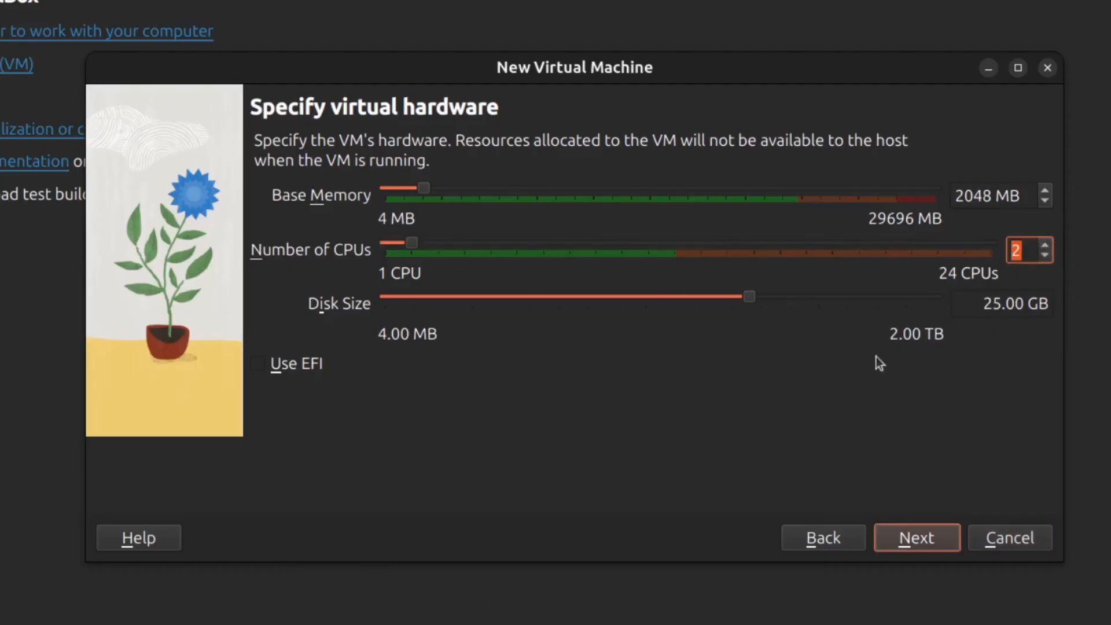
click(918, 540)
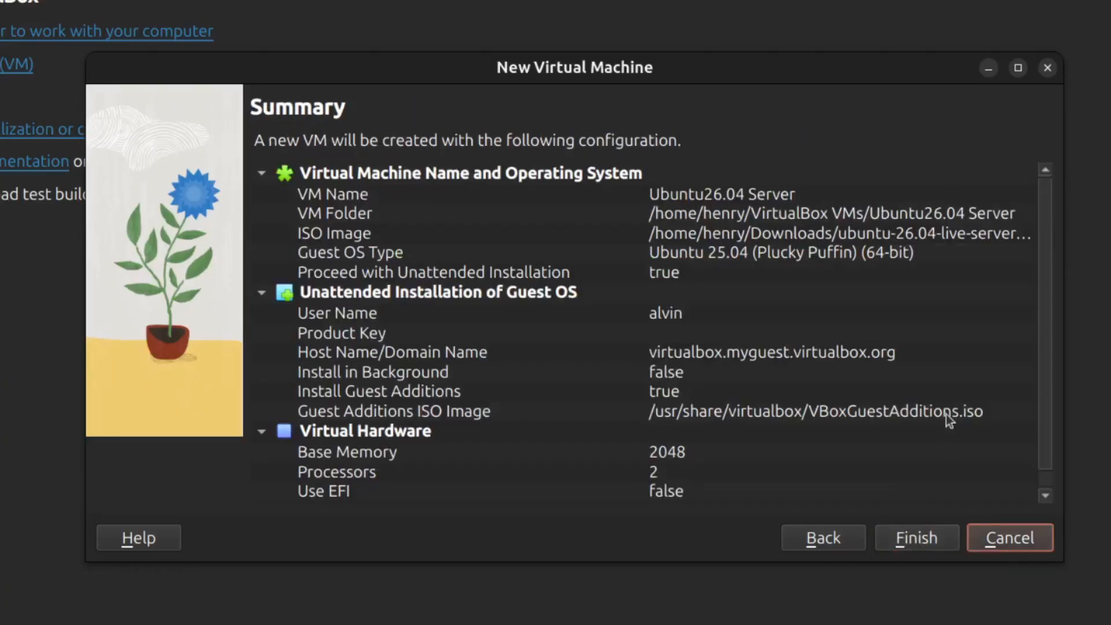
scroll(947, 412, down, 1)
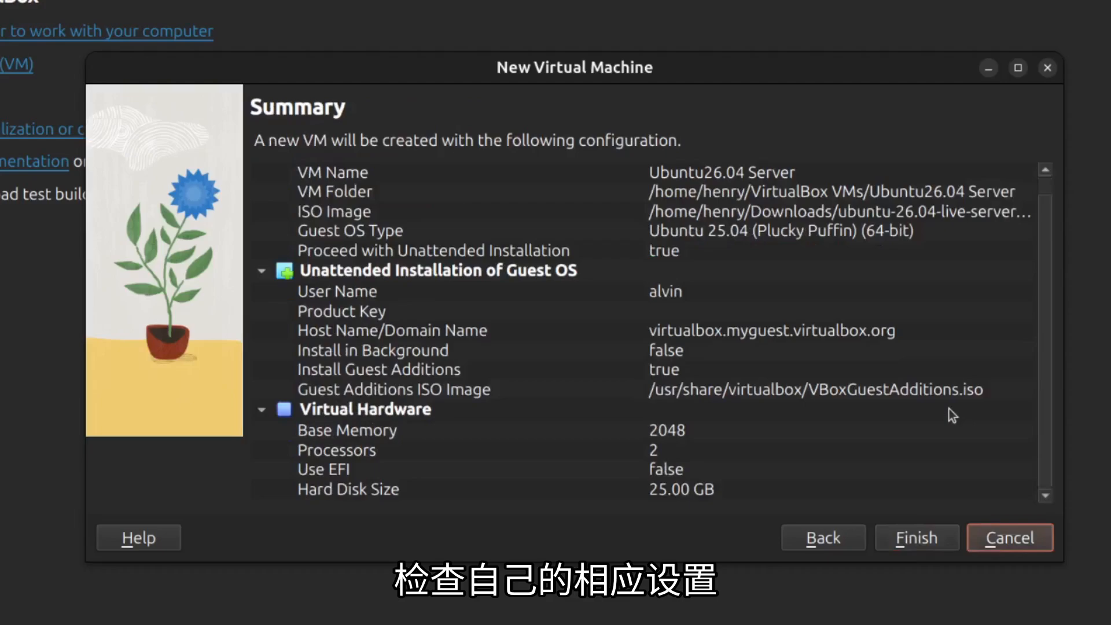
scroll(952, 415, up, 1)
scroll(950, 408, down, 1)
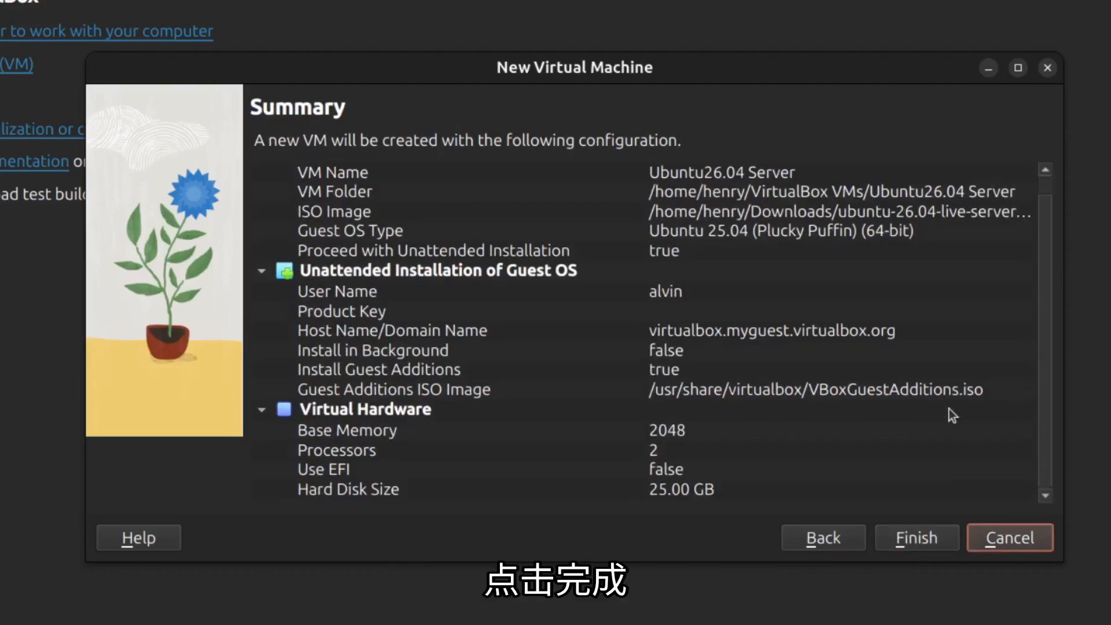
click(922, 543)
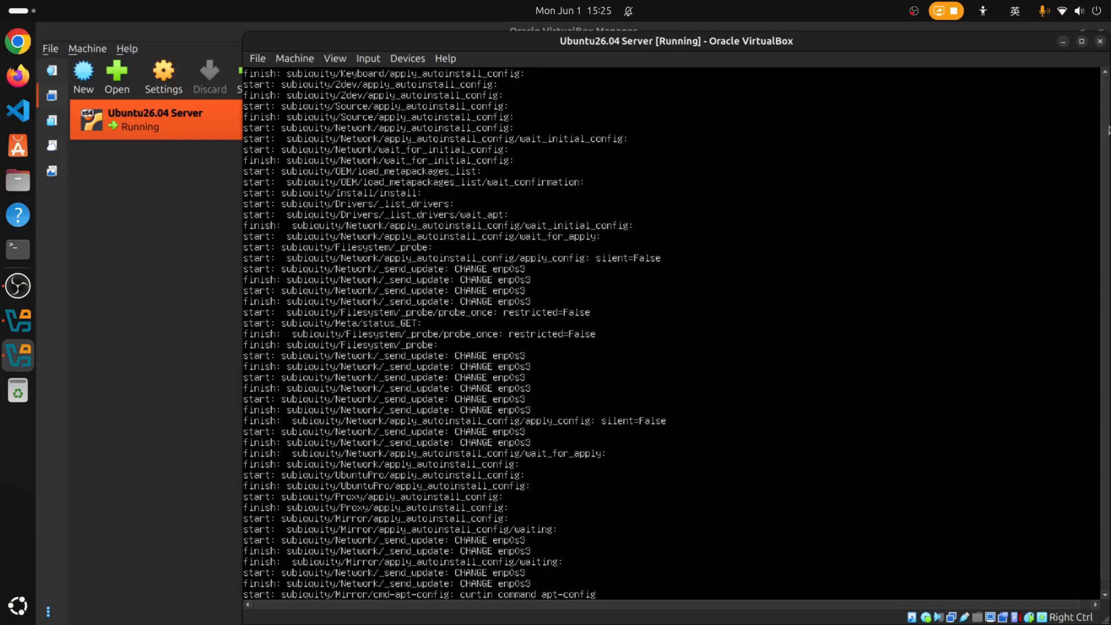
Maximize the Ubuntu26.04 Server VM window while the unattended install runs to the login prompt.
click(1082, 40)
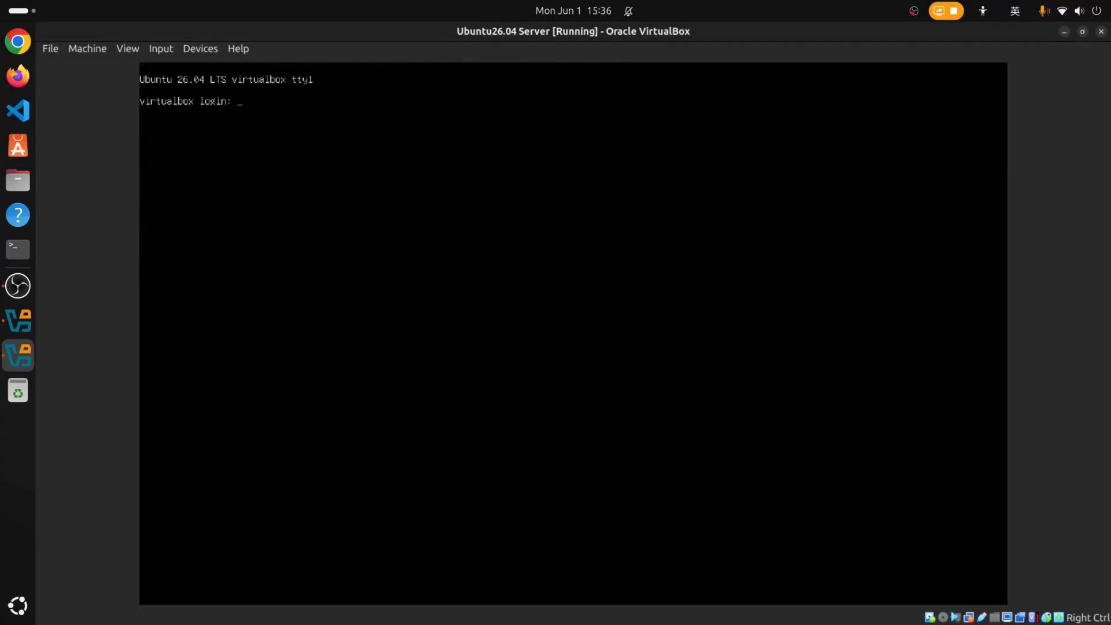
Log in at the console with the user account and list the home directory.
text(alvin)
key(Return)
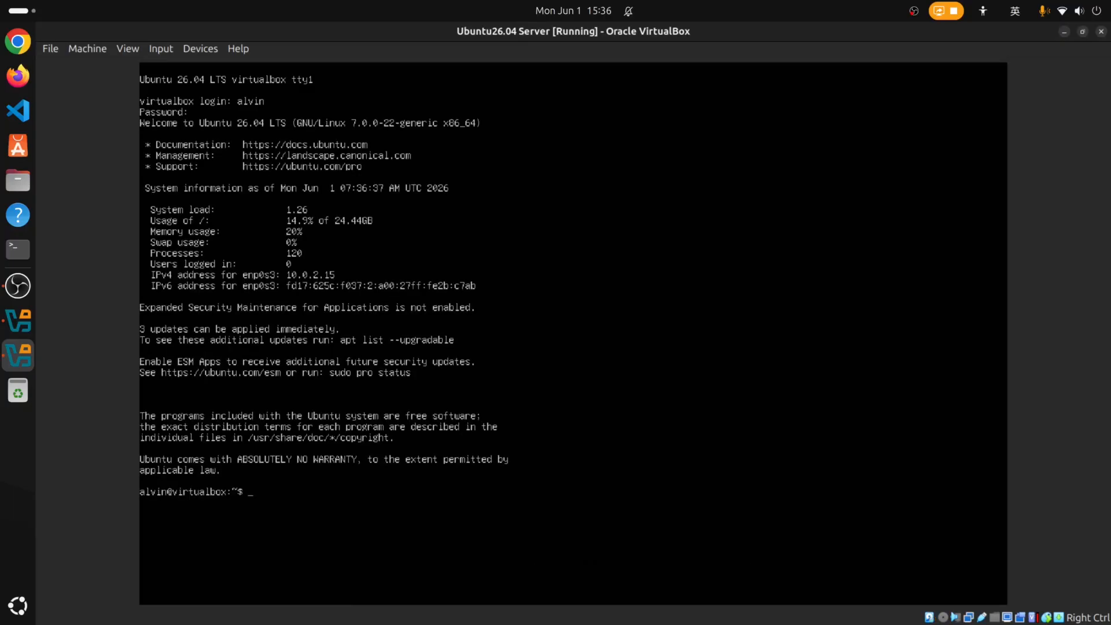
key(ctrl+l)
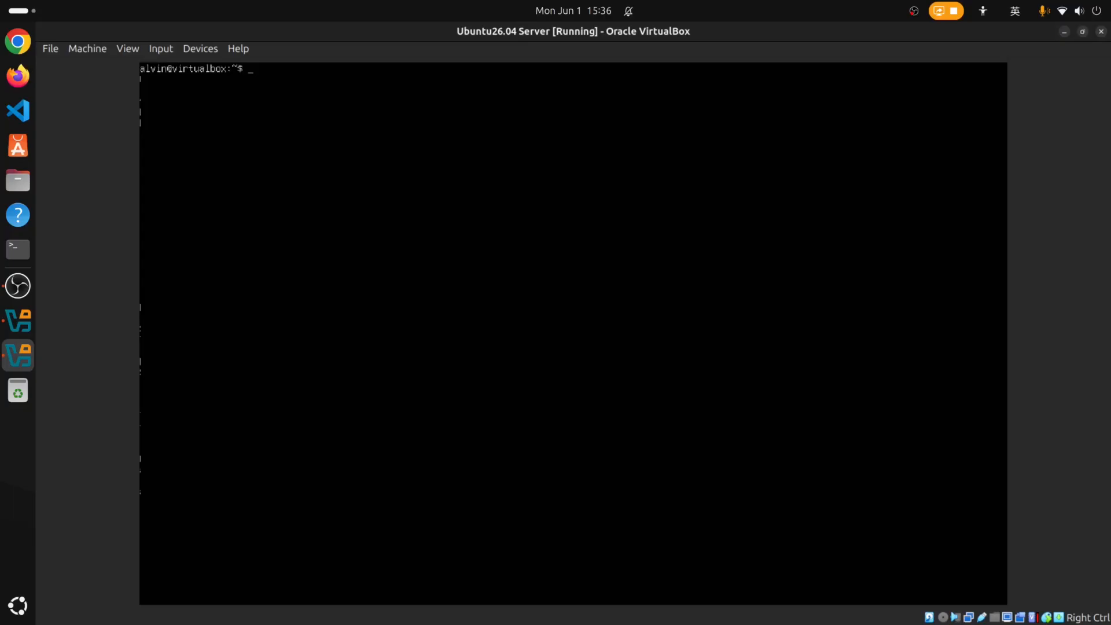
text(ls)
key(Return)
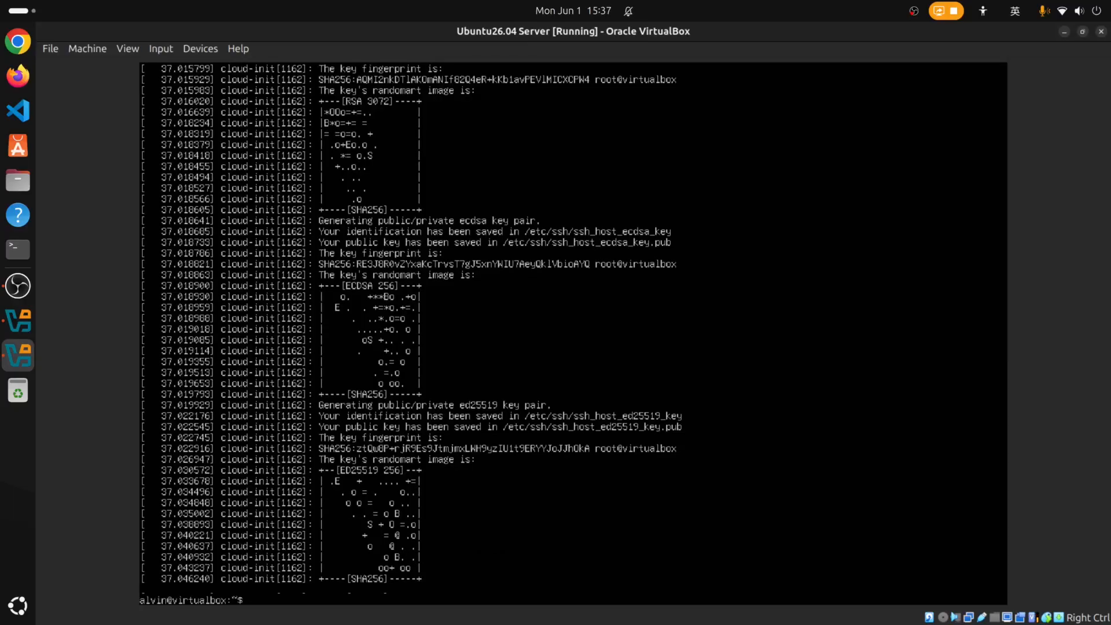
key(ctrl+l)
text(ls)
key(Return)
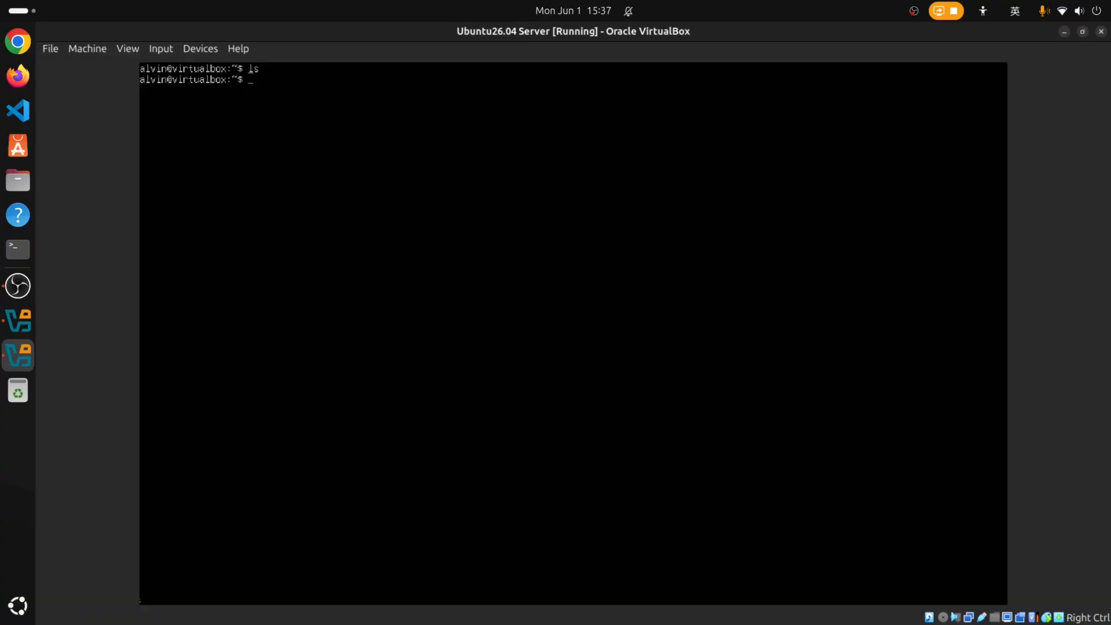
Check the NAT address 10.0.2.15 with ip a, then power off with shutdown -h now.
text(p)
key(ctrl+l)
text(a)
key(Return)
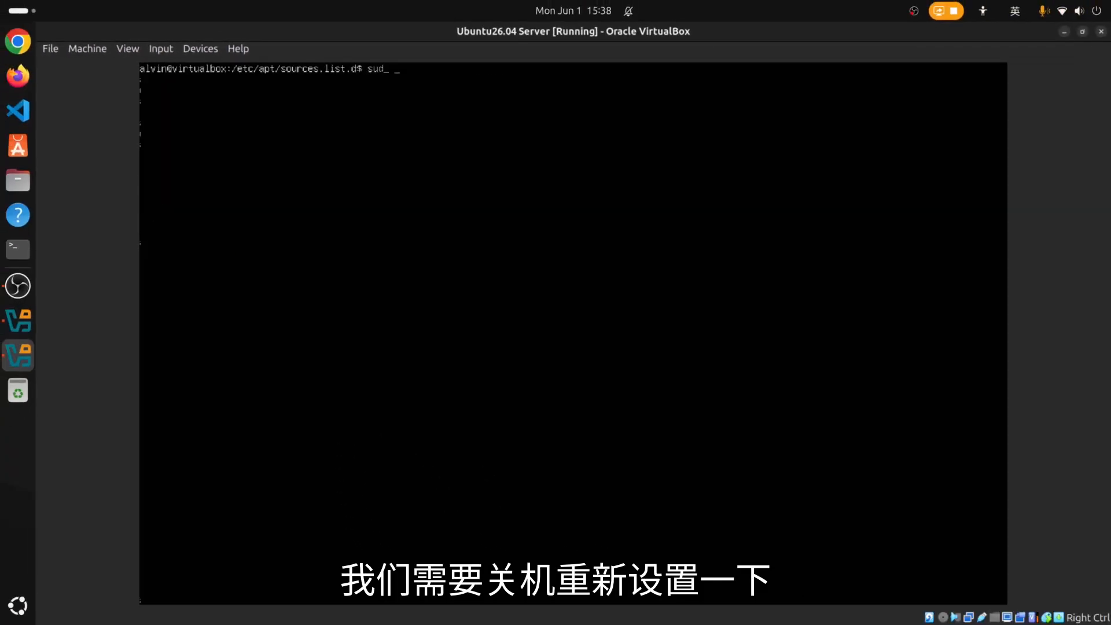
text(shutdow)
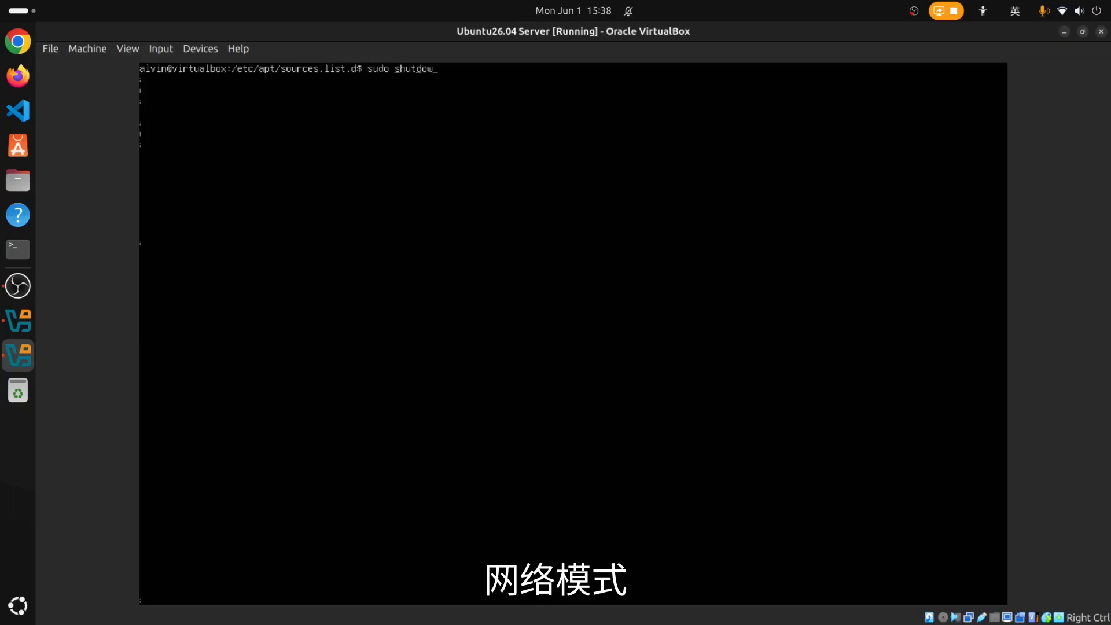
text(n -h no)
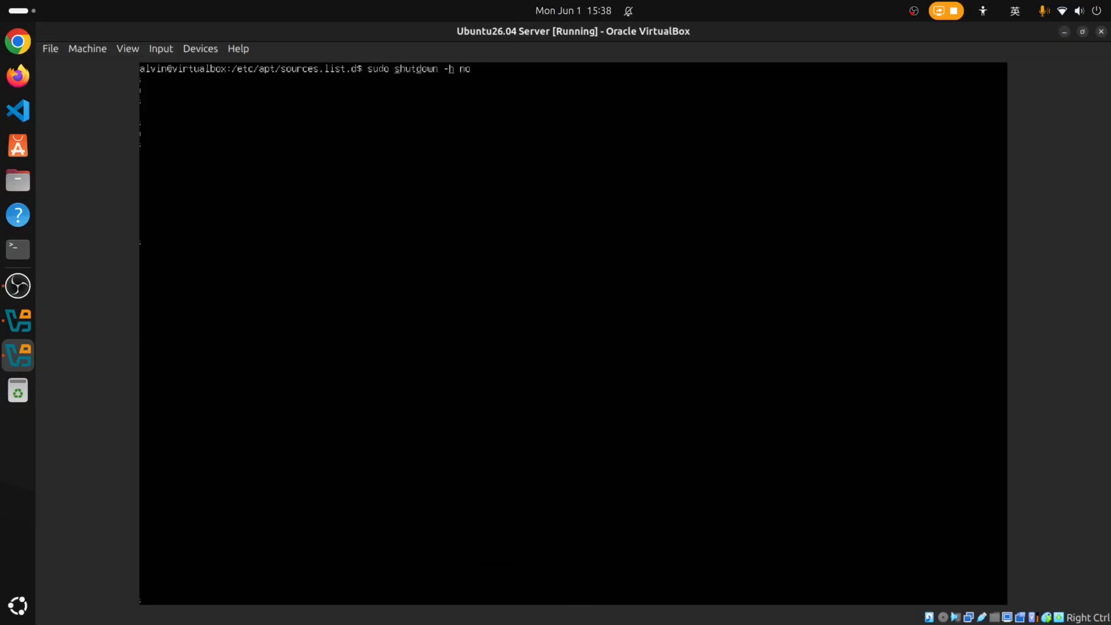
text(w)
key(Return)
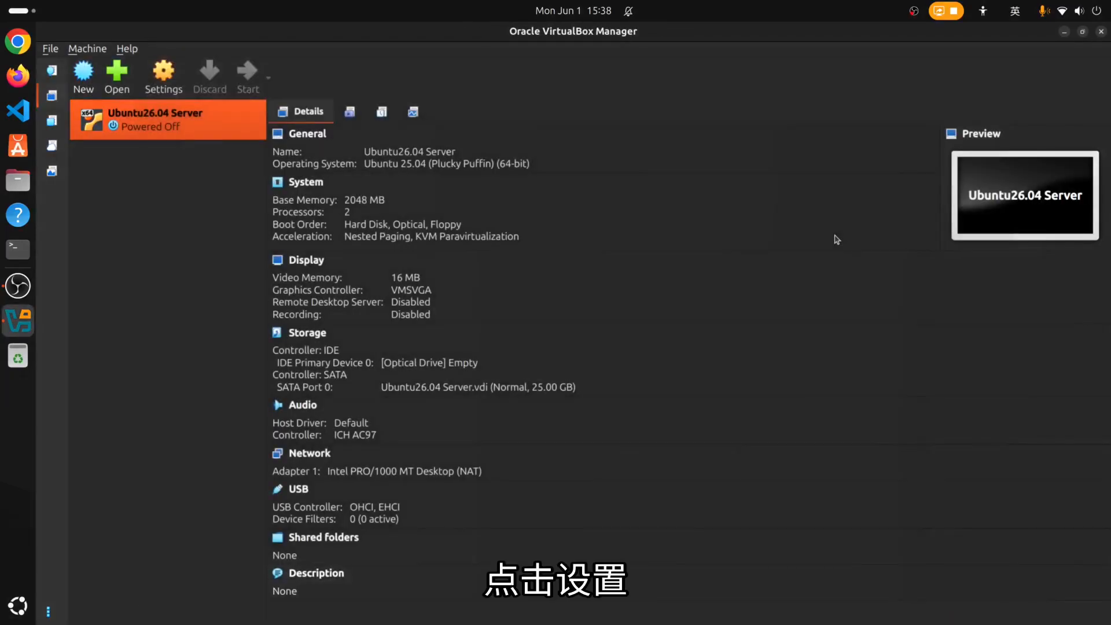
Change the VM's OS version to the generic Ubuntu (64-bit) in Settings.
click(172, 79)
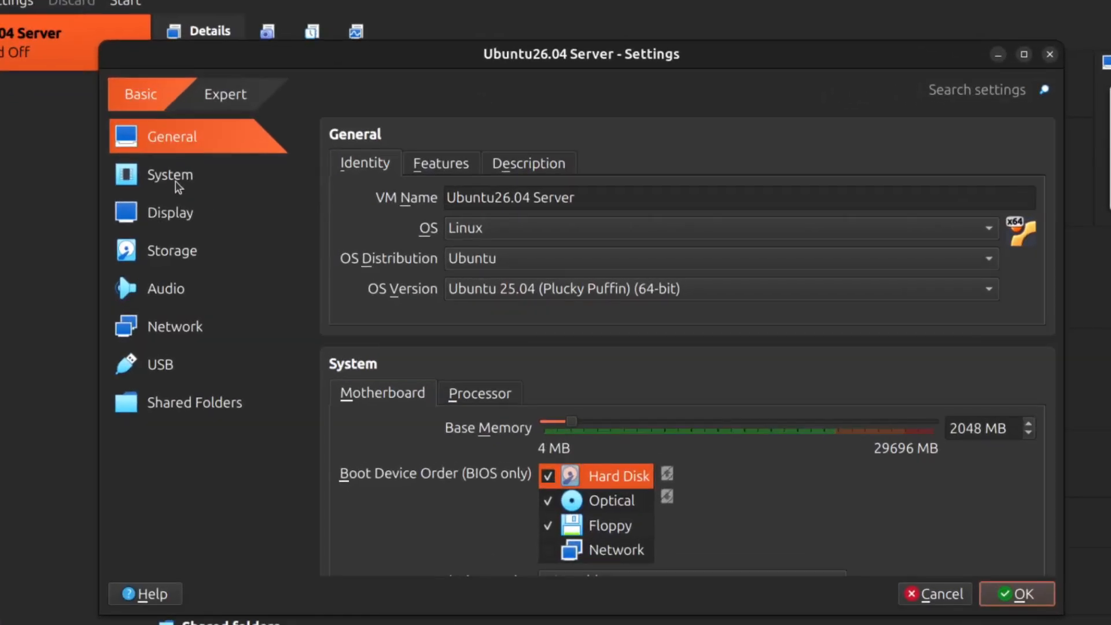
click(597, 290)
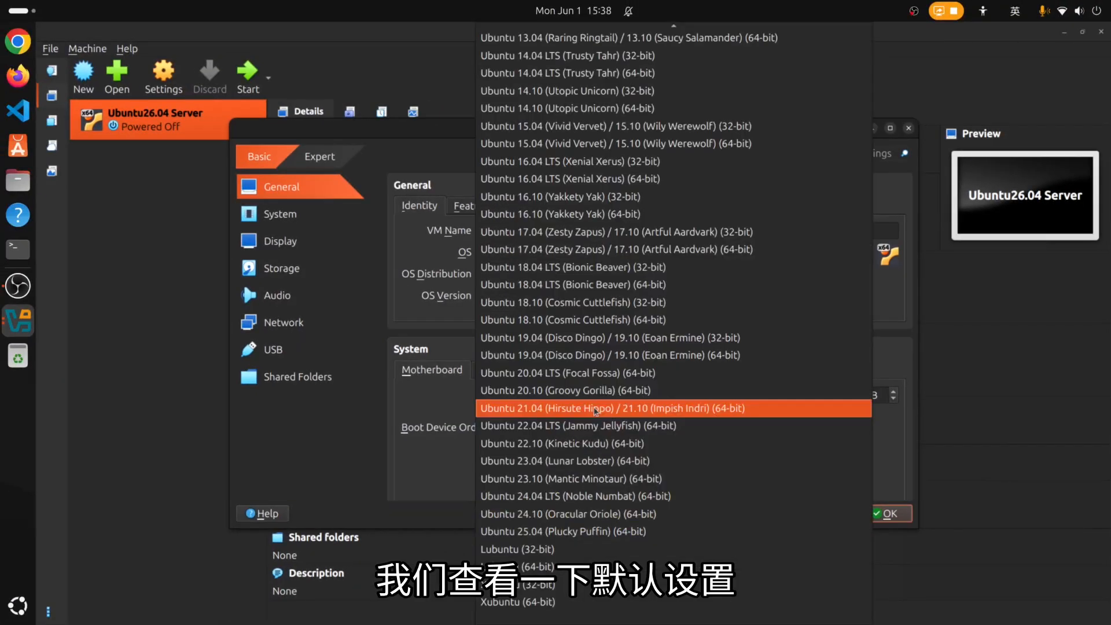
scroll(596, 410, up, 5)
click(560, 51)
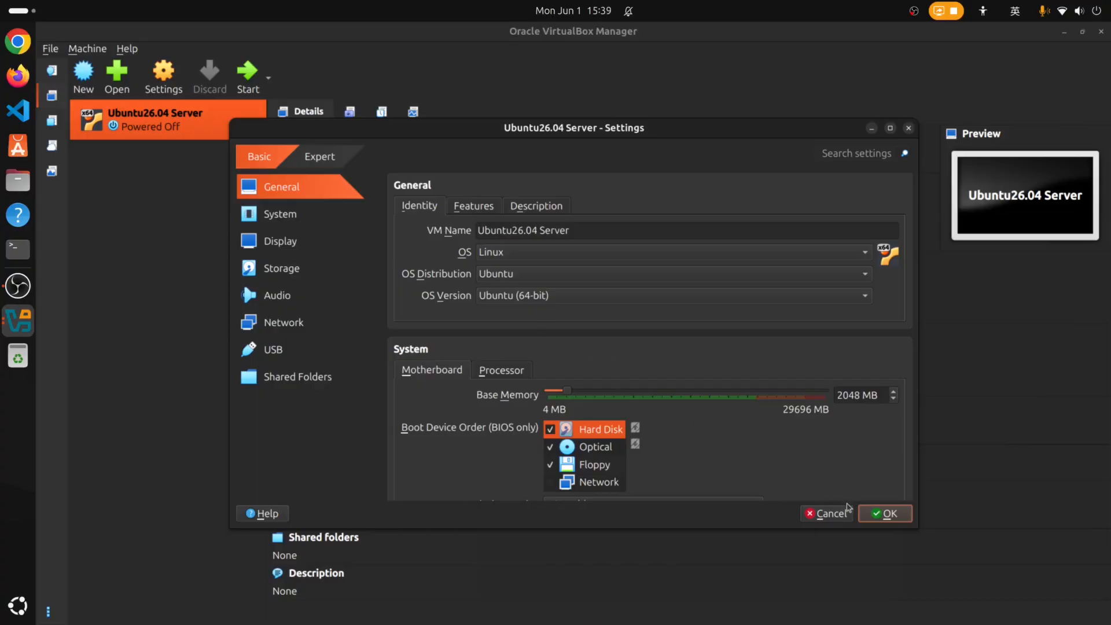
Review the General Features and Description pages, then the System and Storage settings.
click(472, 207)
click(535, 206)
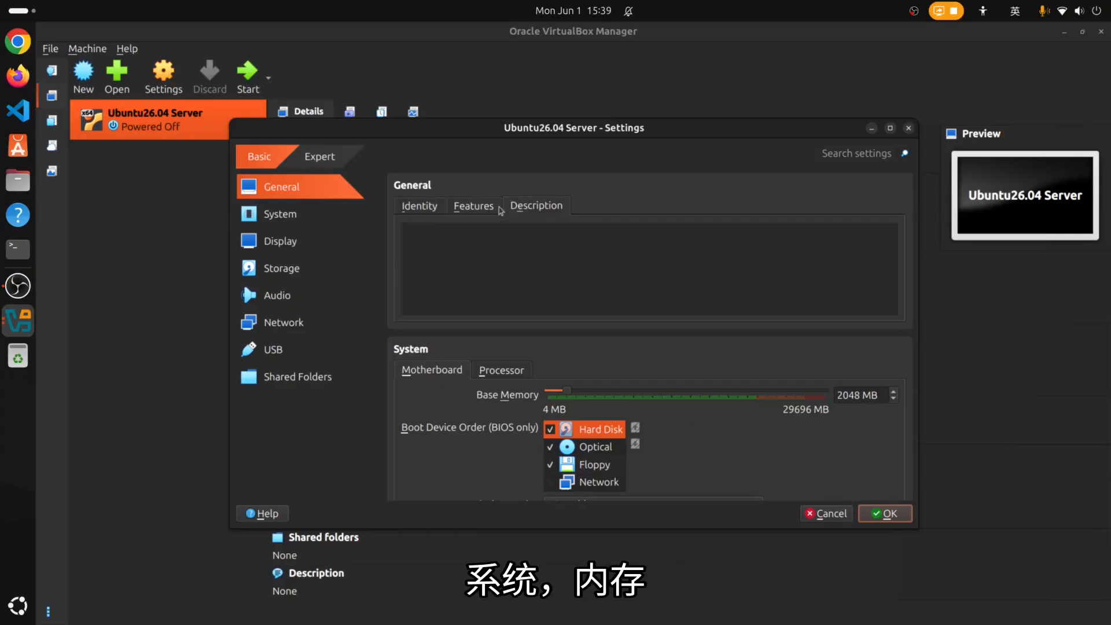
click(398, 207)
click(280, 210)
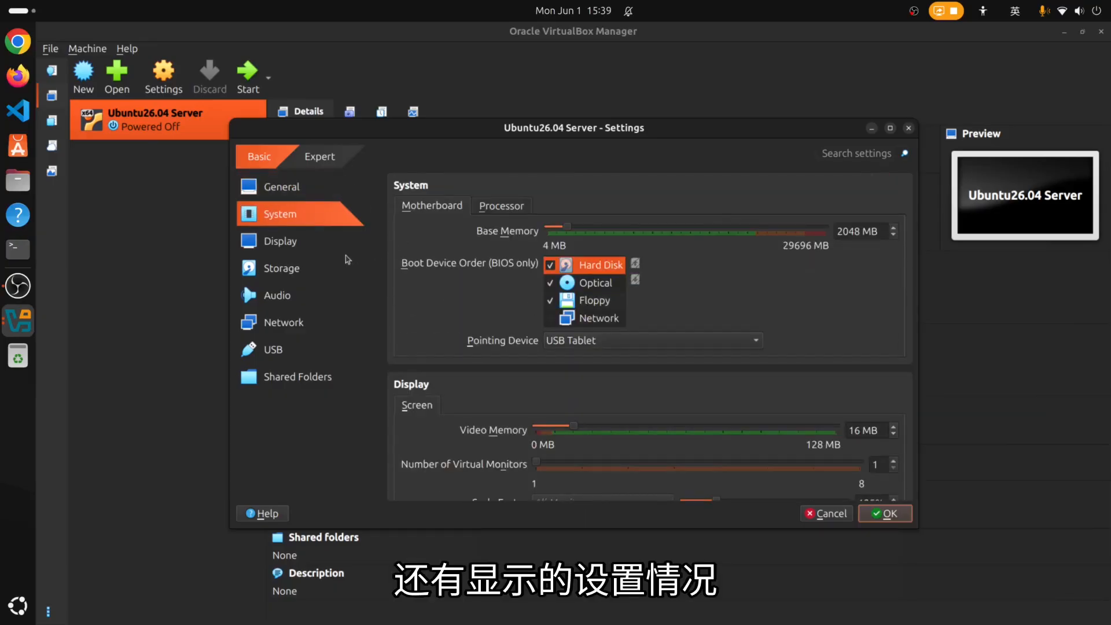
scroll(586, 422, down, 3)
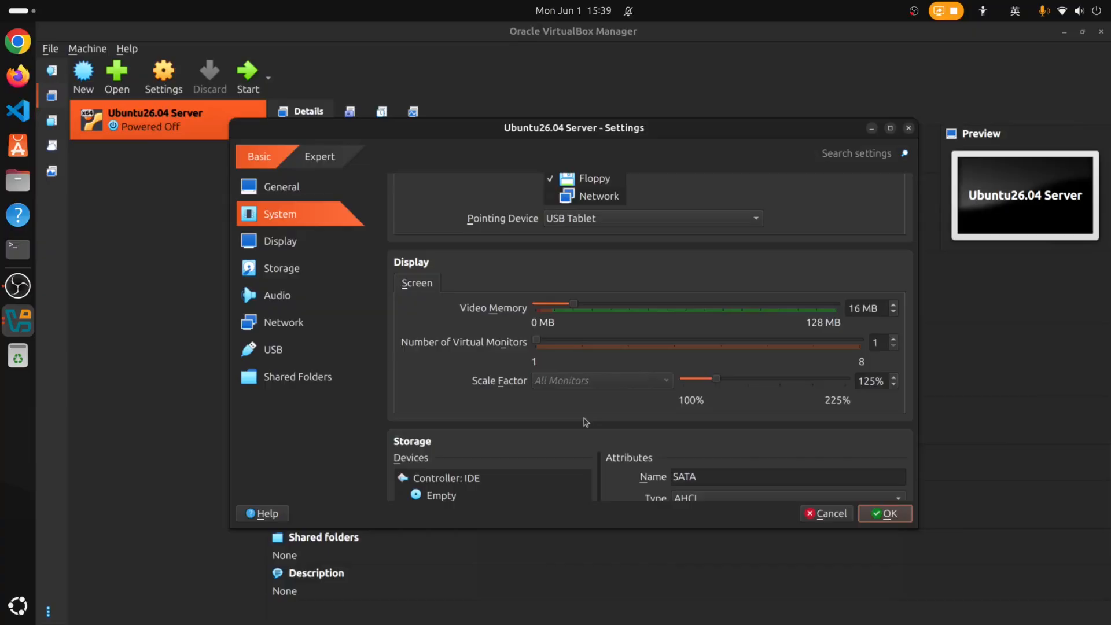
scroll(586, 422, down, 1)
scroll(585, 422, up, 4)
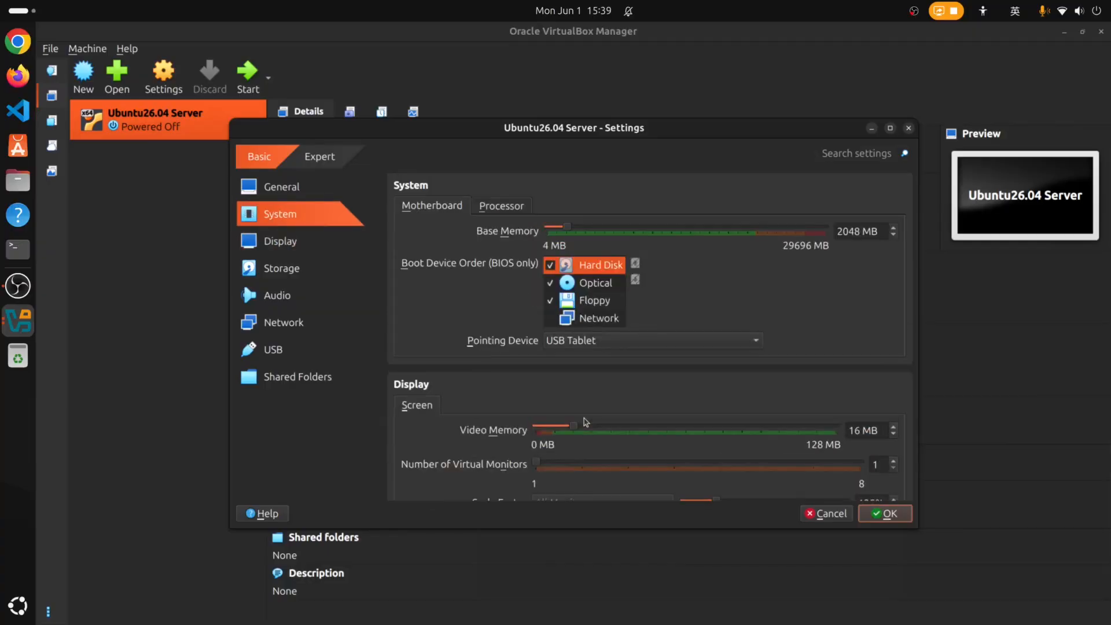
click(291, 269)
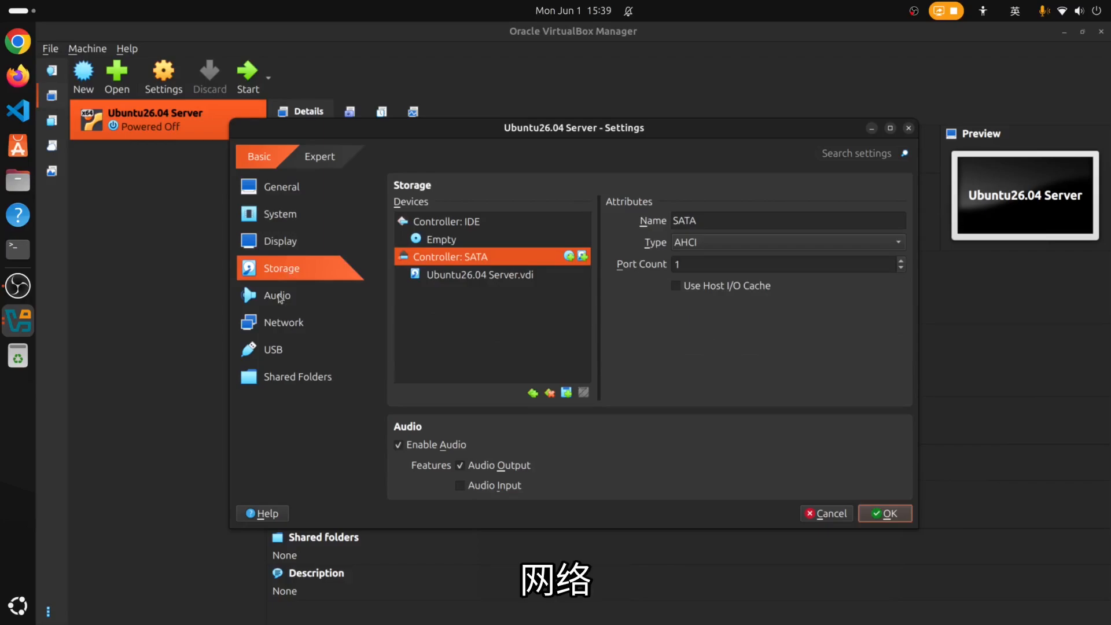
Attach the network adapter as Bridged Adapter on host interface wlp194s0.
click(279, 297)
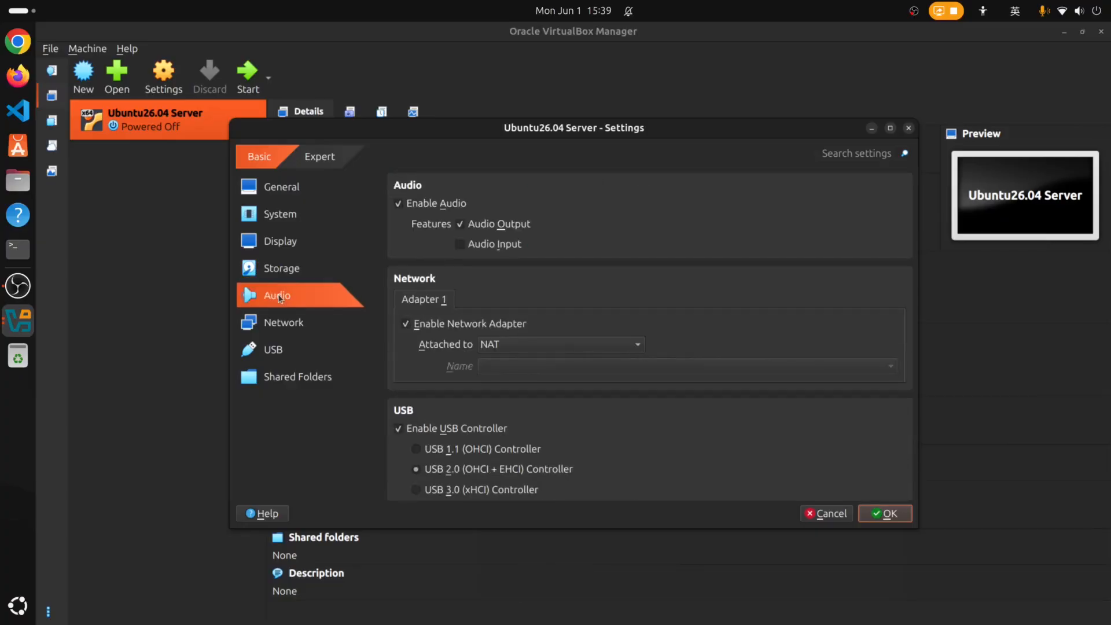
click(282, 322)
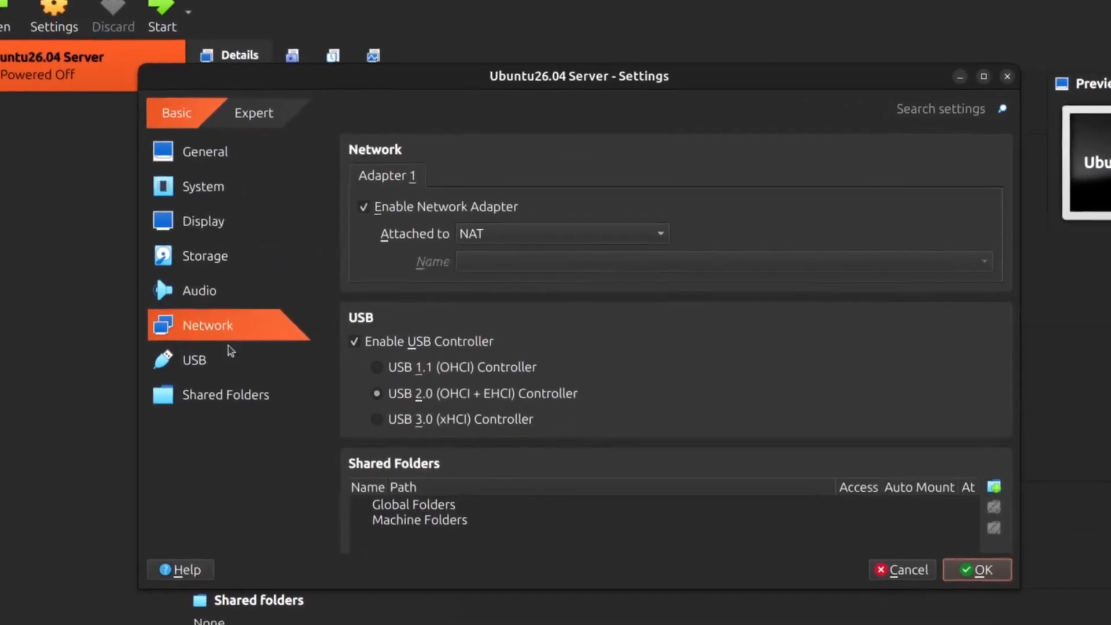
click(474, 235)
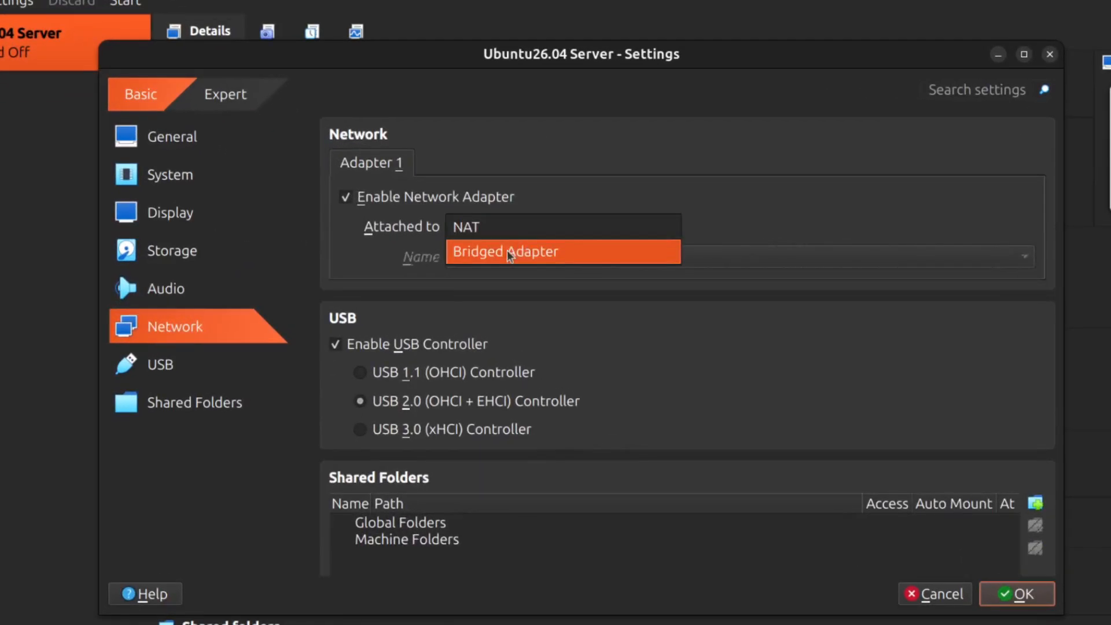
click(508, 251)
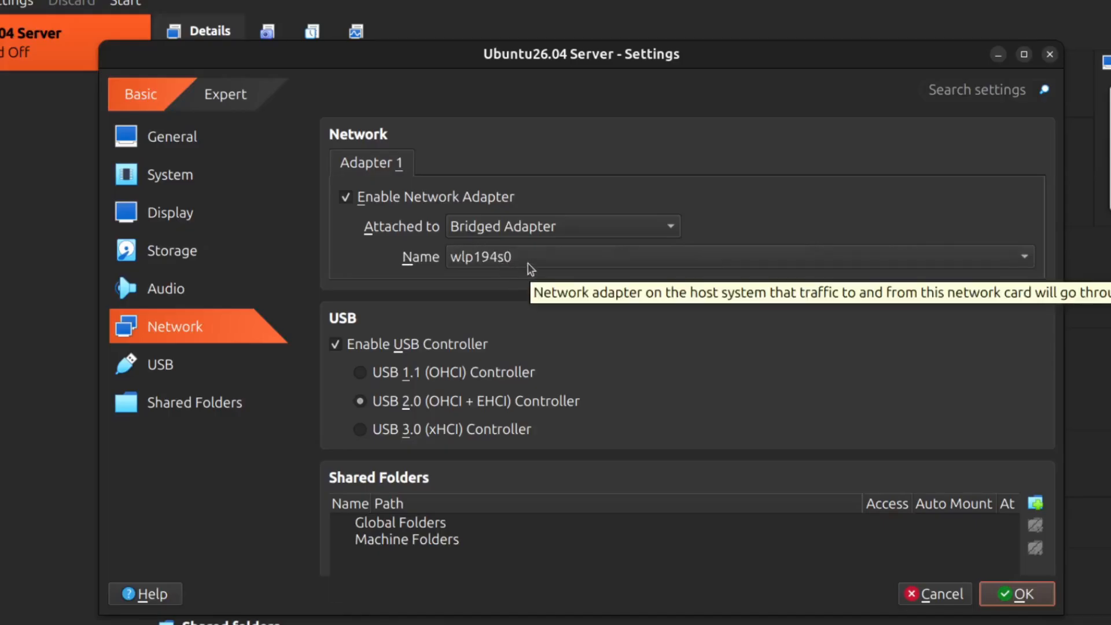
click(528, 263)
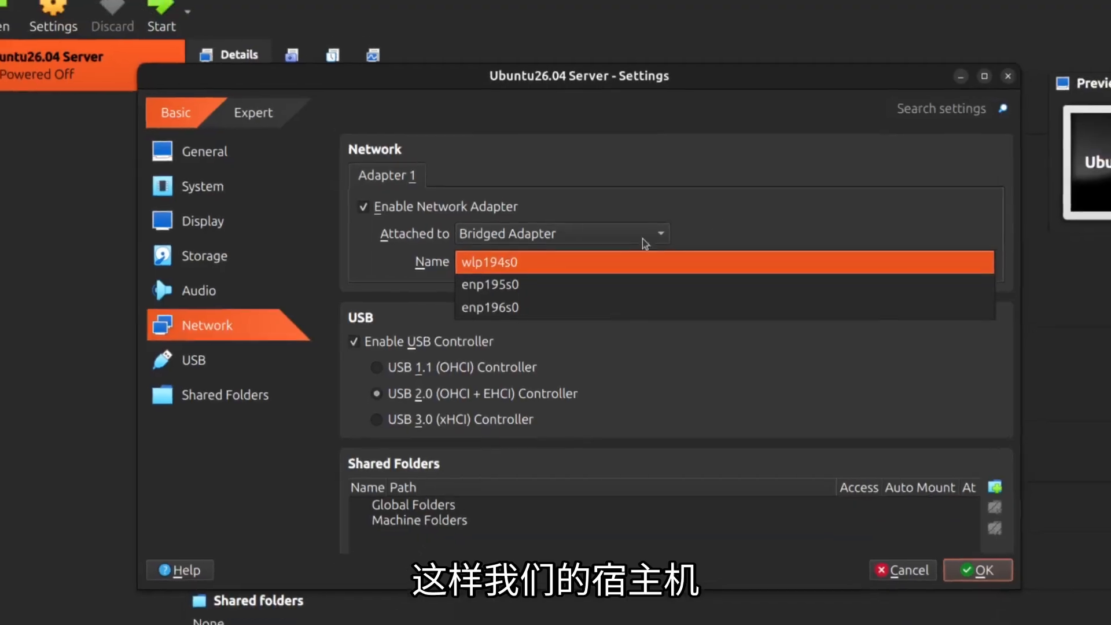
click(528, 259)
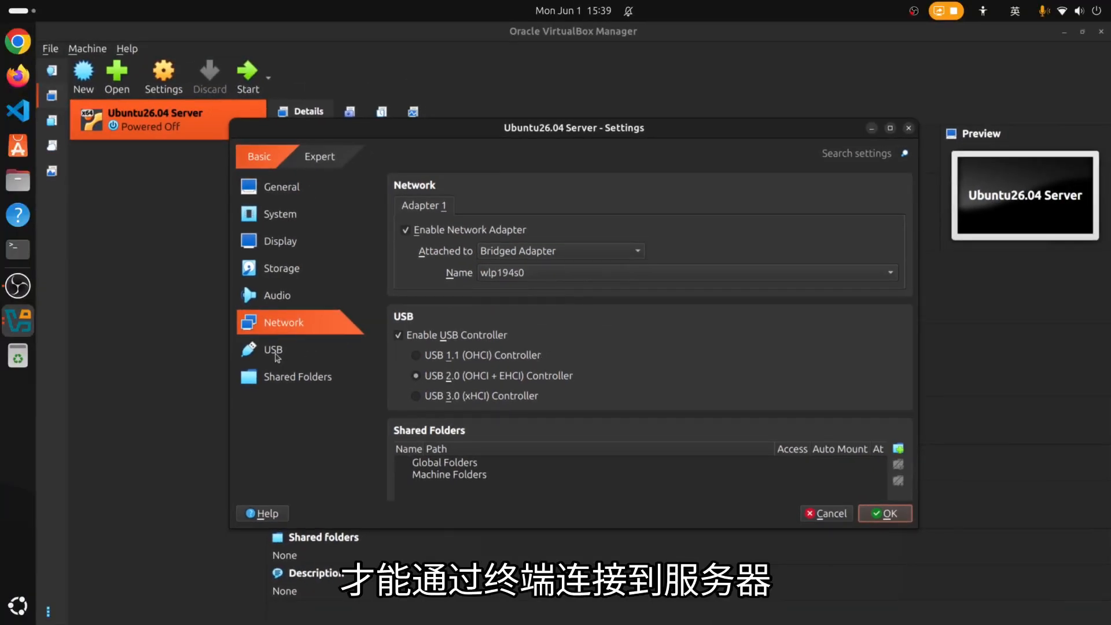
Check the USB and Shared Folders pages and save the VM settings.
click(277, 354)
click(276, 379)
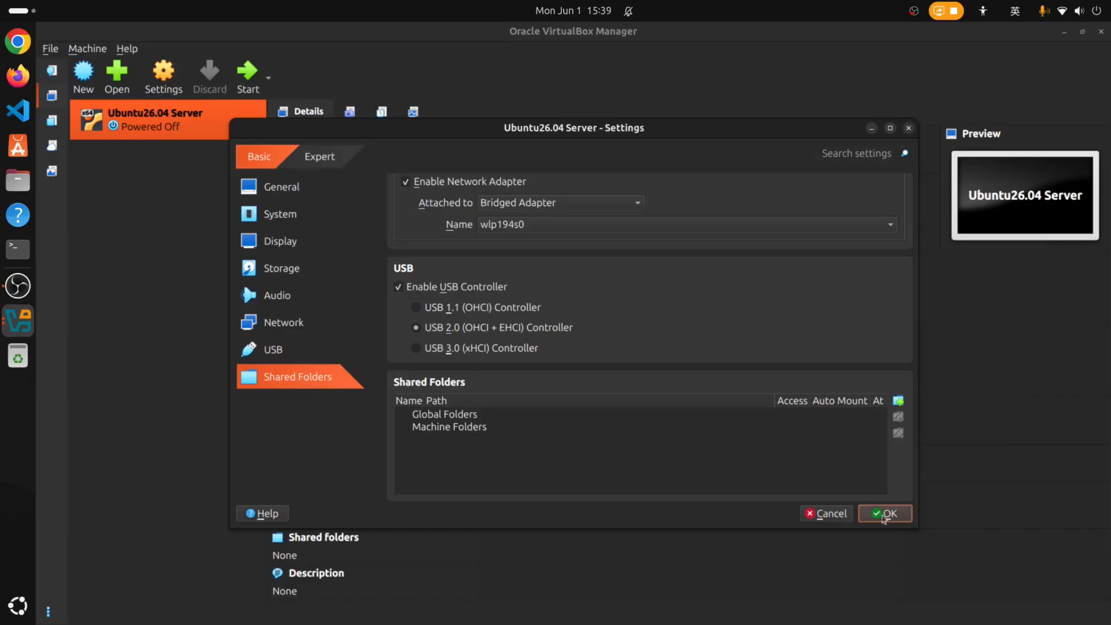
click(884, 513)
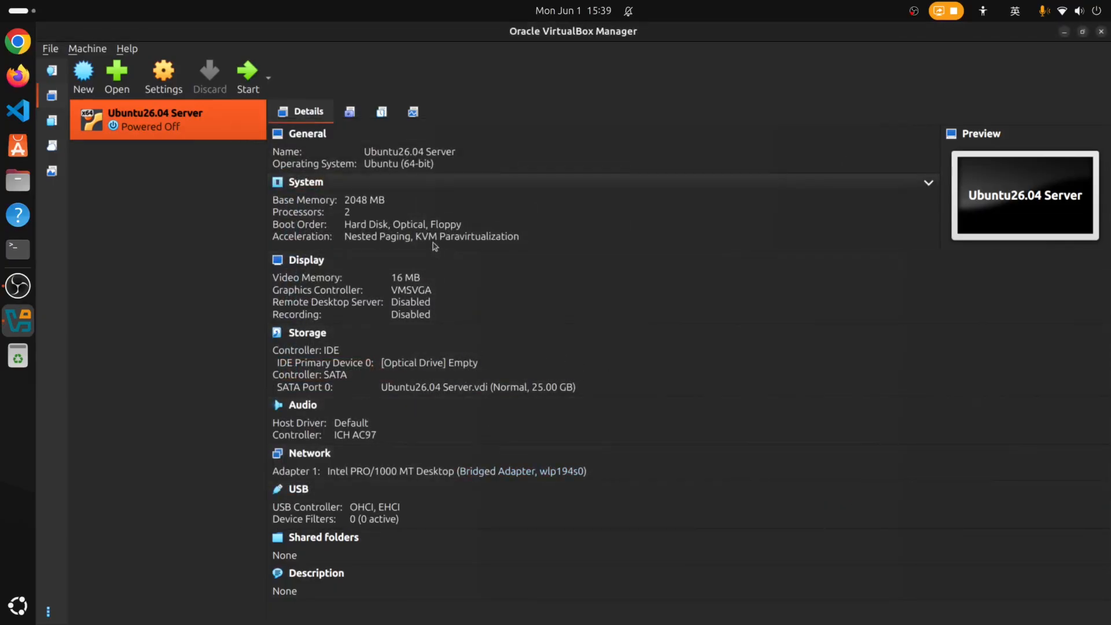
Boot the VM, delete leftover install files, log in and run ip a showing 192.168.3.156.
double_click(188, 134)
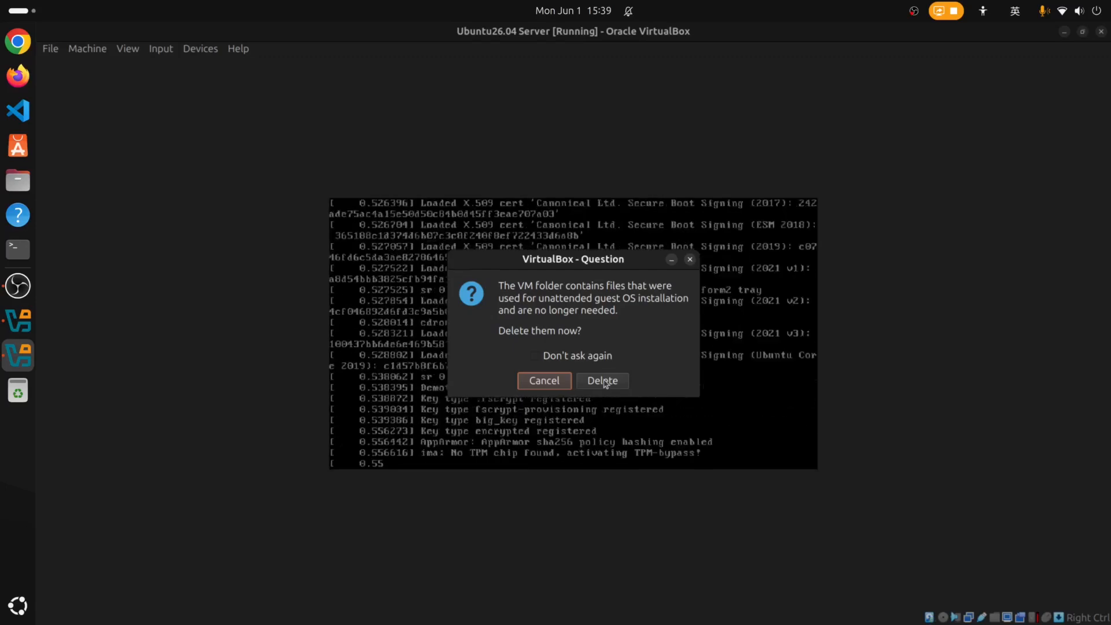
click(605, 385)
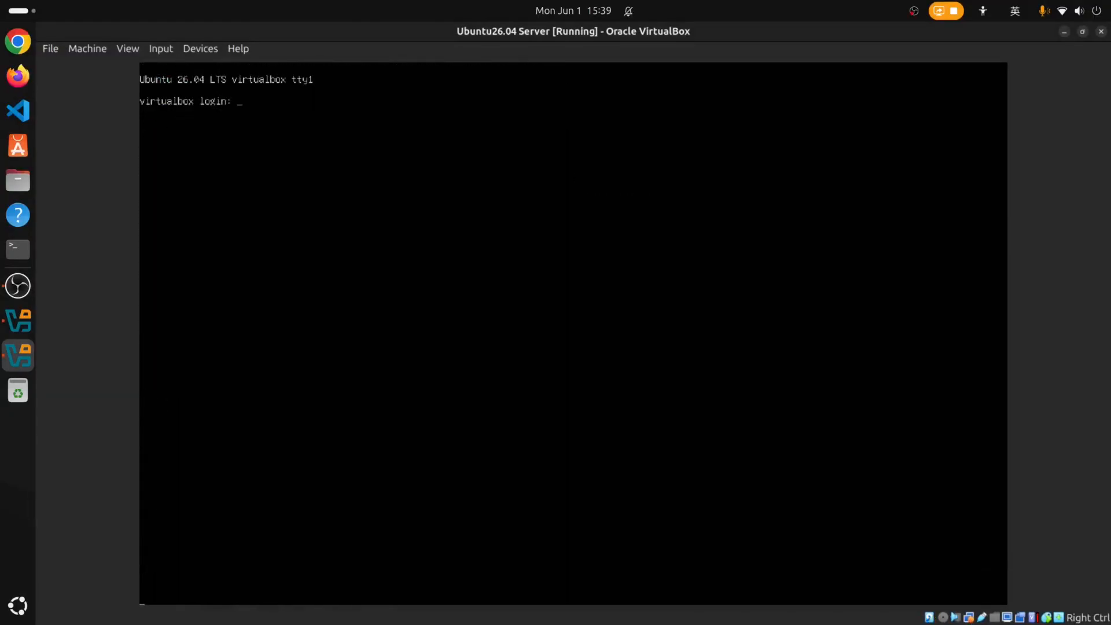
text(alvin)
key(Return)
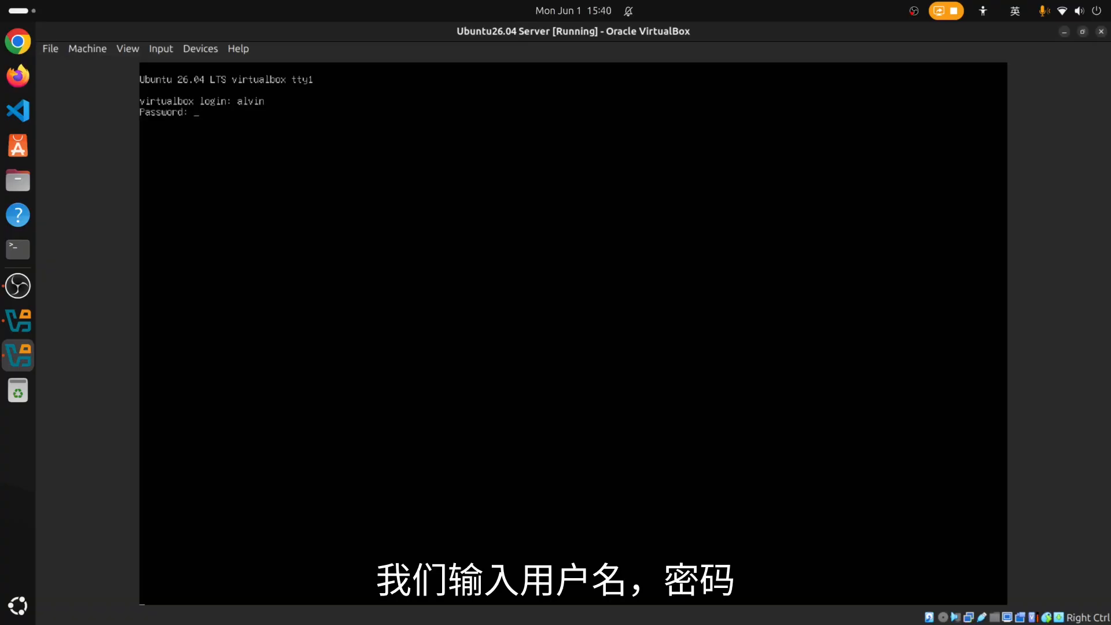
key(Return)
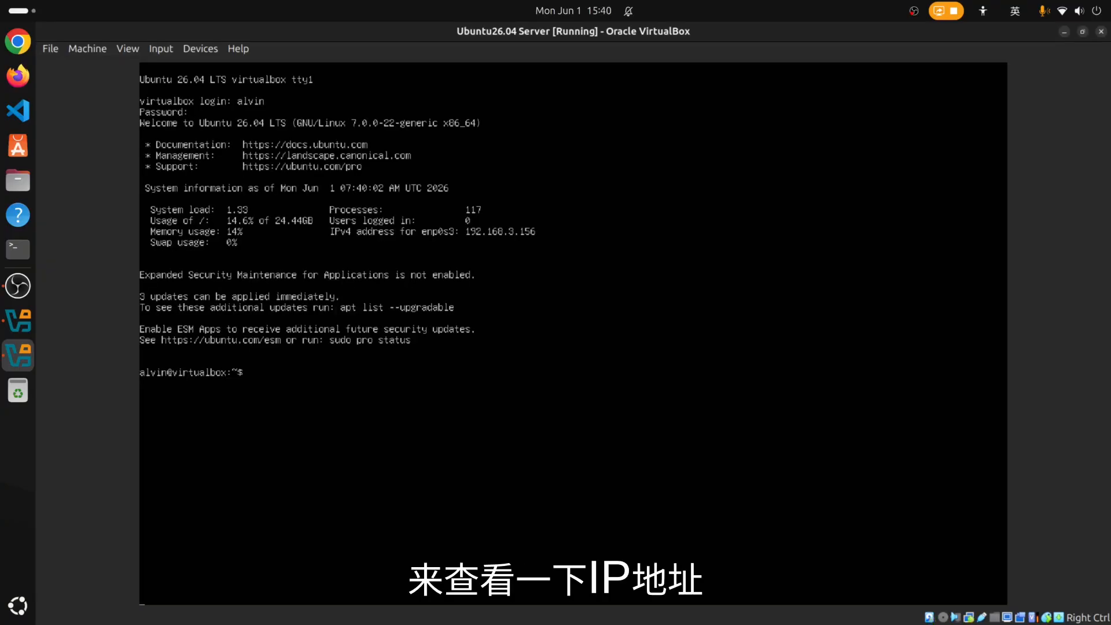
text(ip)
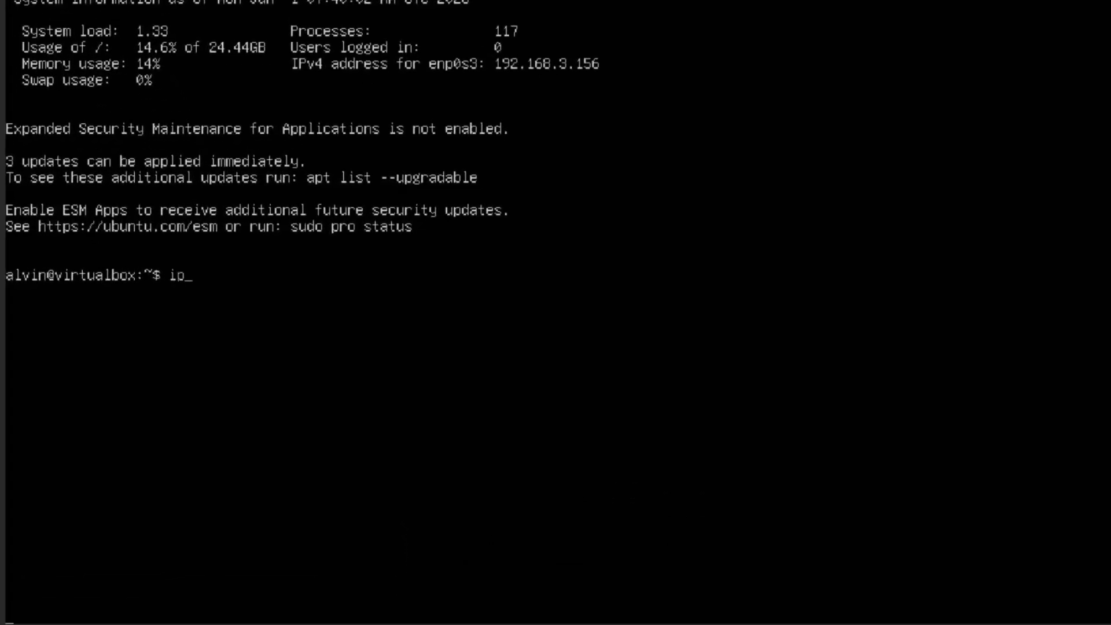
text( a)
key(Return)
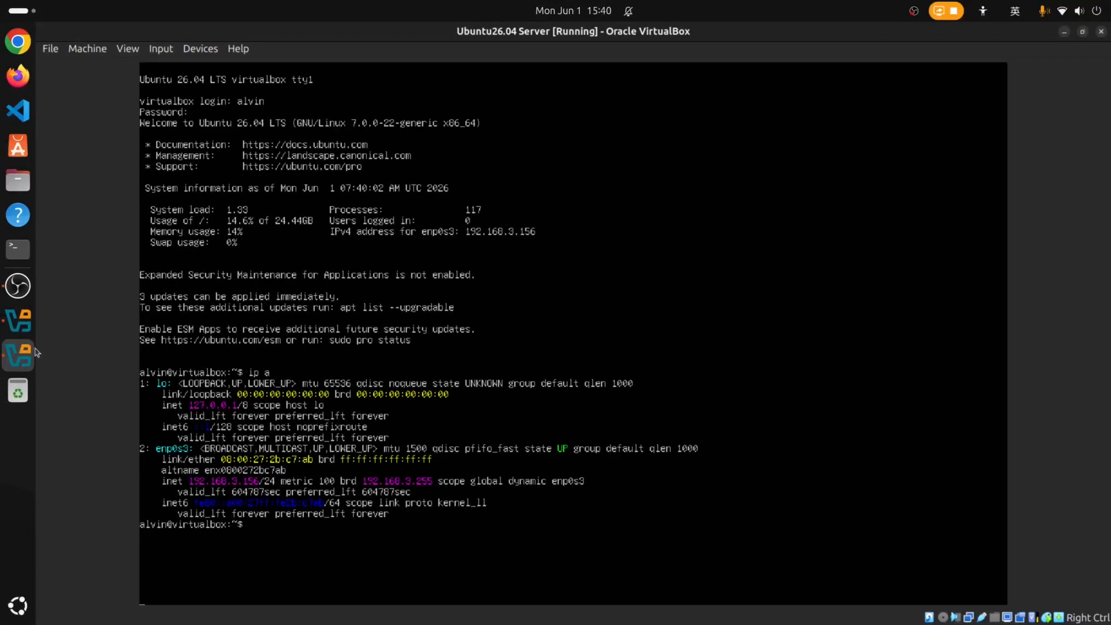
From a host terminal beside the VM console, attempt ssh to 192.168.3.156, refused on port 22.
click(17, 250)
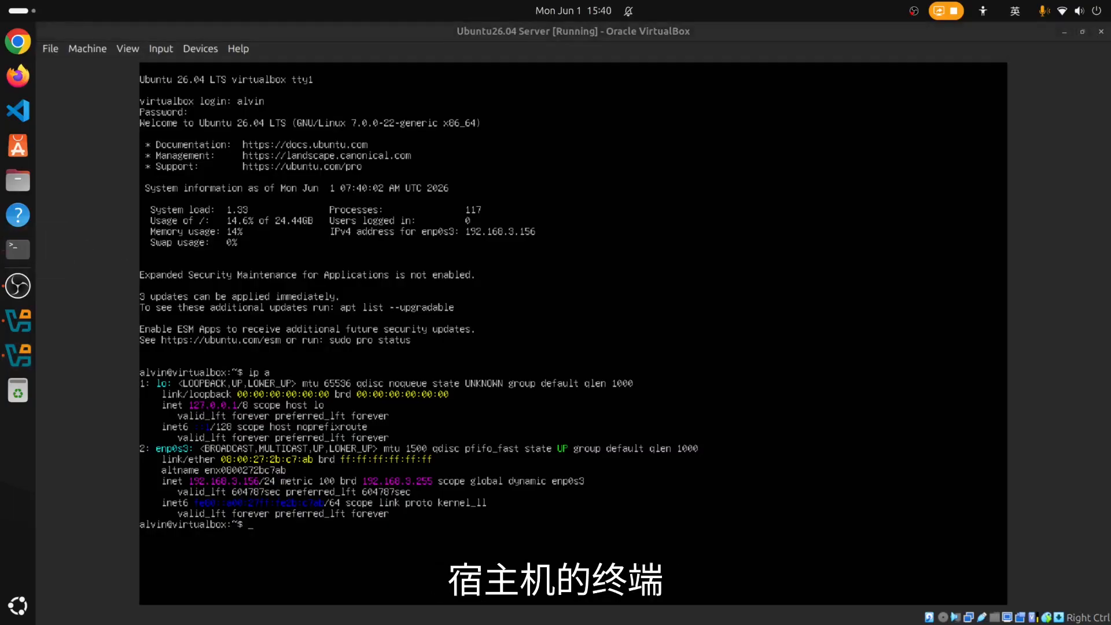
drag(611, 174, 859, 308)
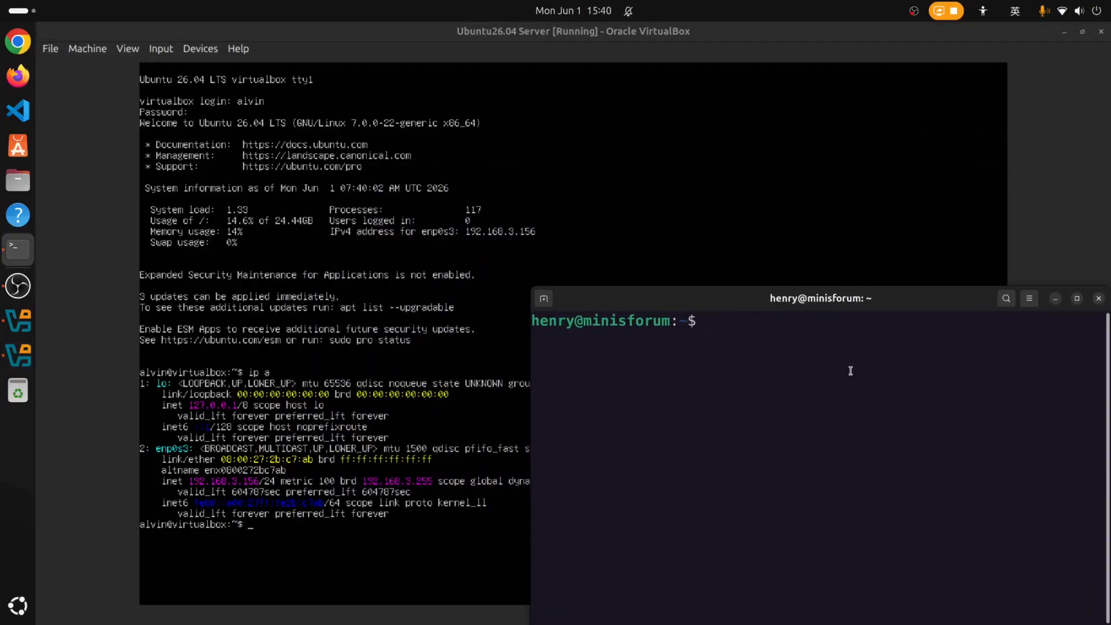
text(ssh alvin@)
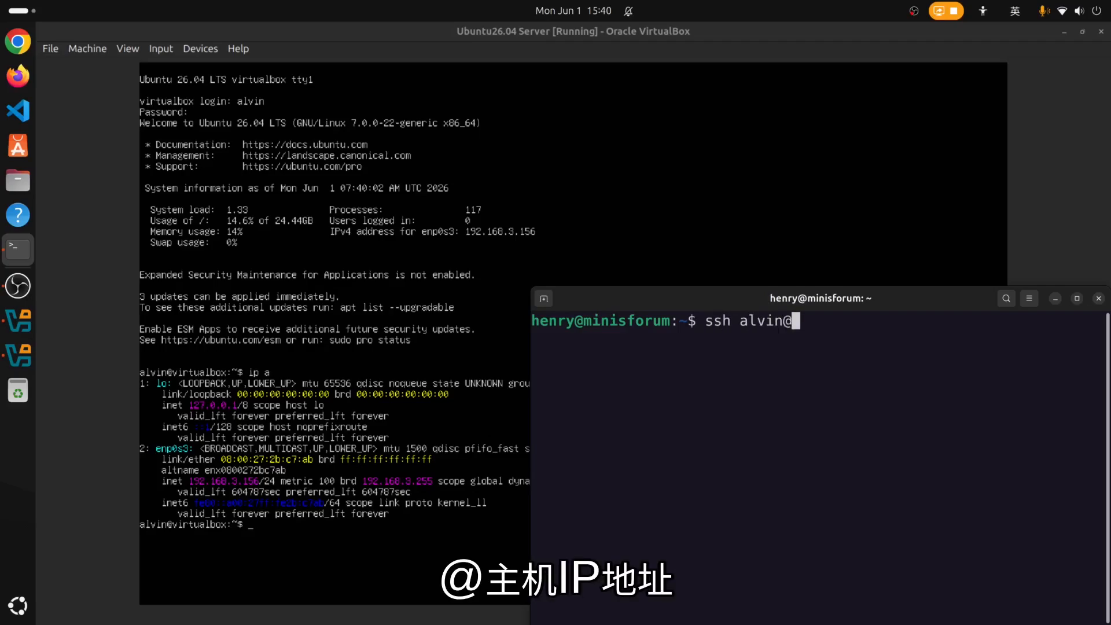
text(192)
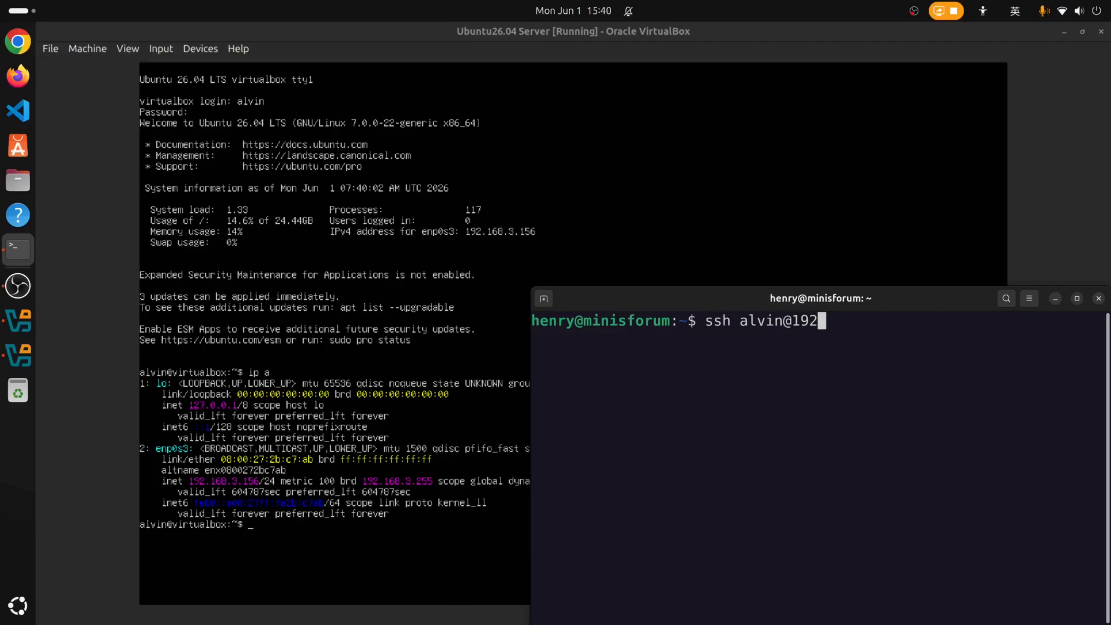
text(.168)
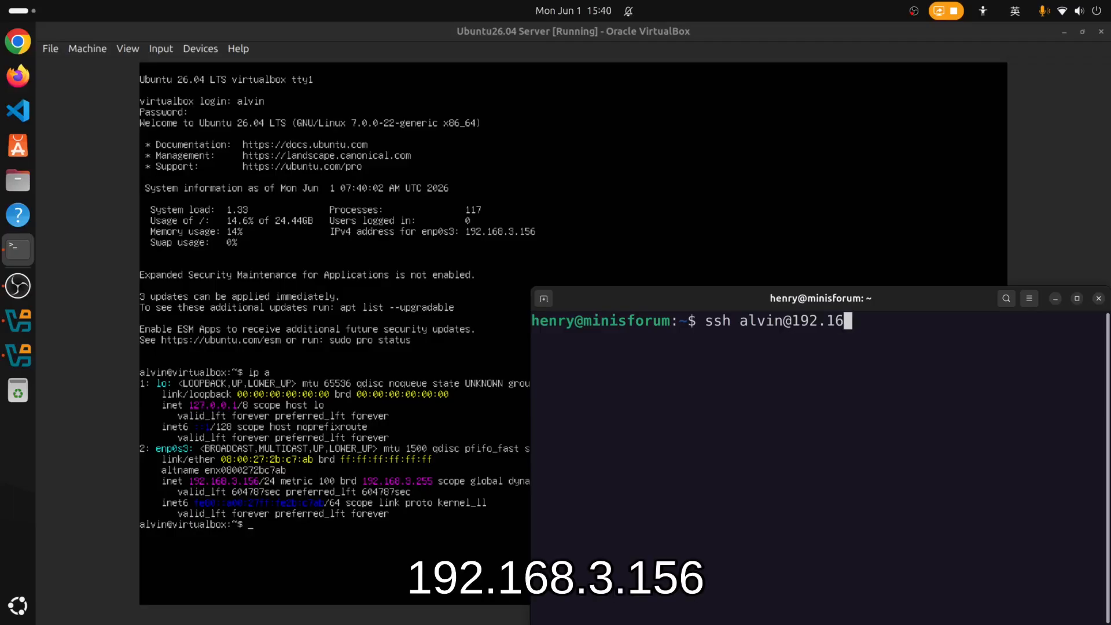
text(.3.156)
key(Return)
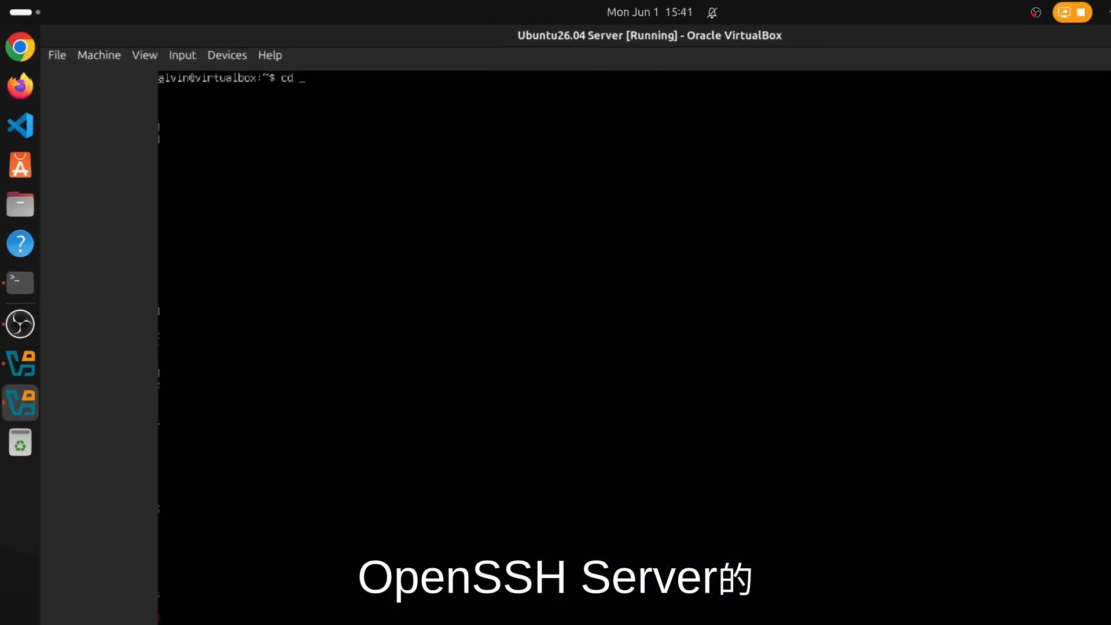
Go into /etc/apt/sources.list.d and list its files.
text(/etc/apt)
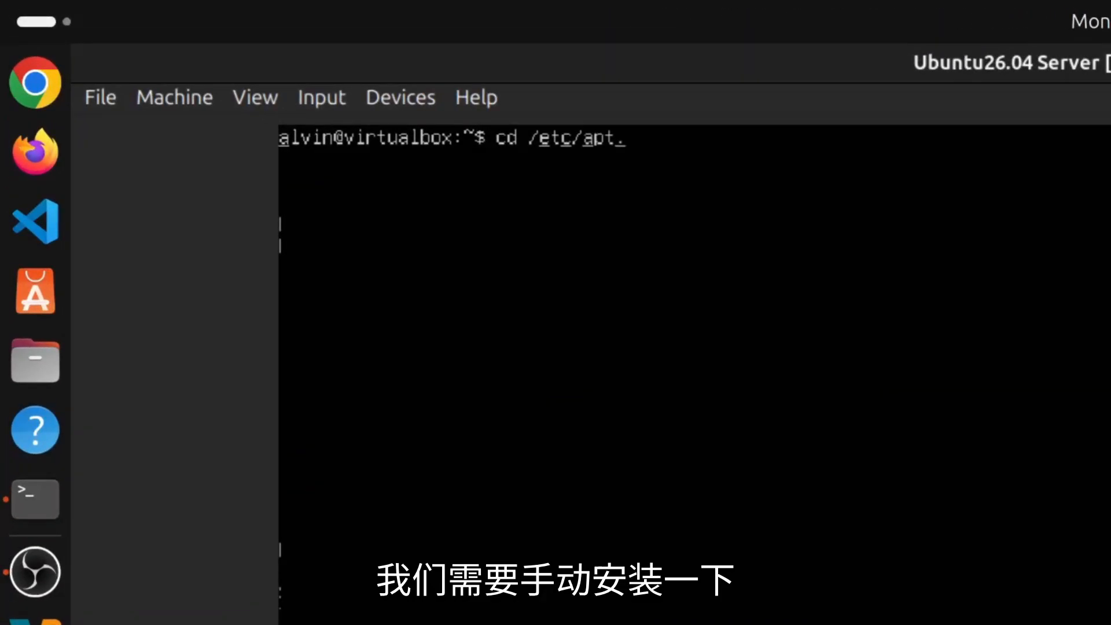
text(/sources.list.d/)
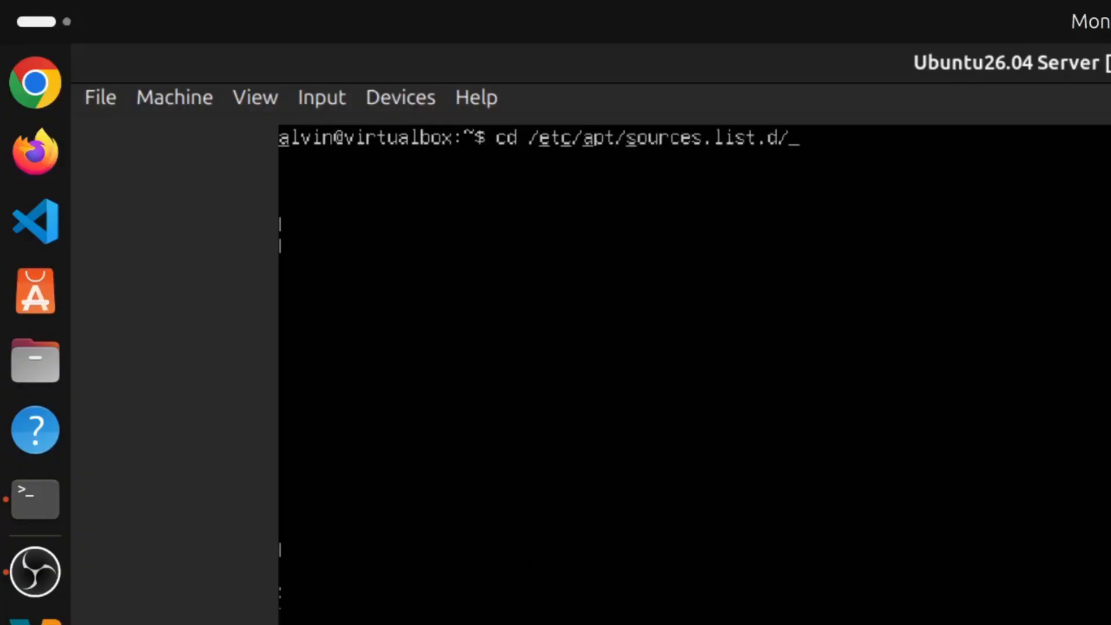
key(Return)
text(ls)
key(Return)
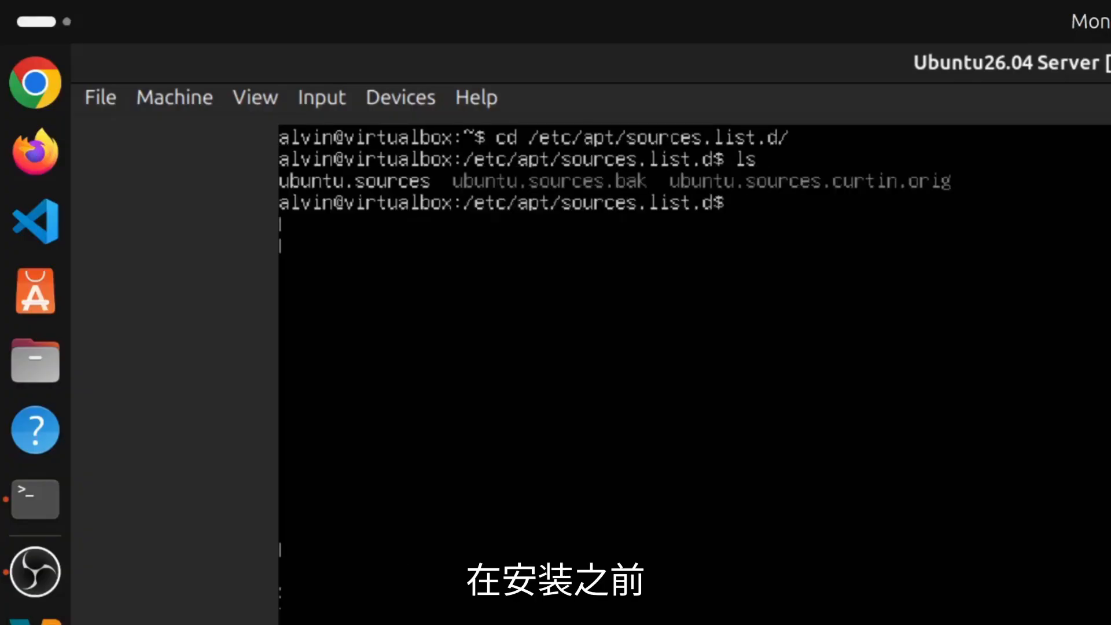
View ubuntu.sources with sudo vi, reading both cn.archive.ubuntu.com source entries.
text(sudo vim)
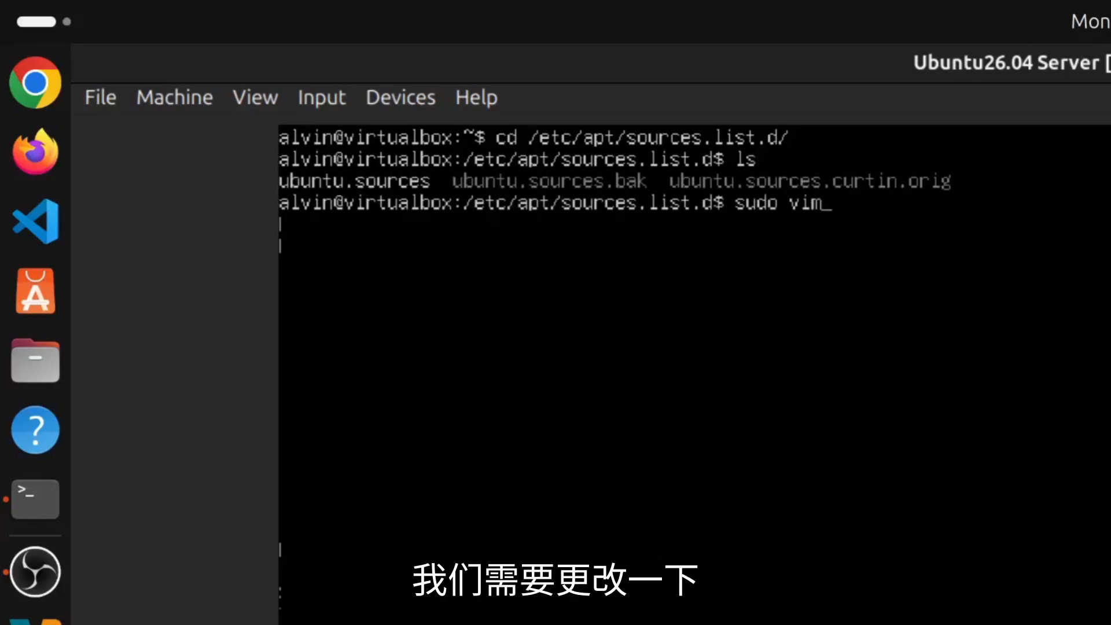
key(BackSpace)
text(ubun)
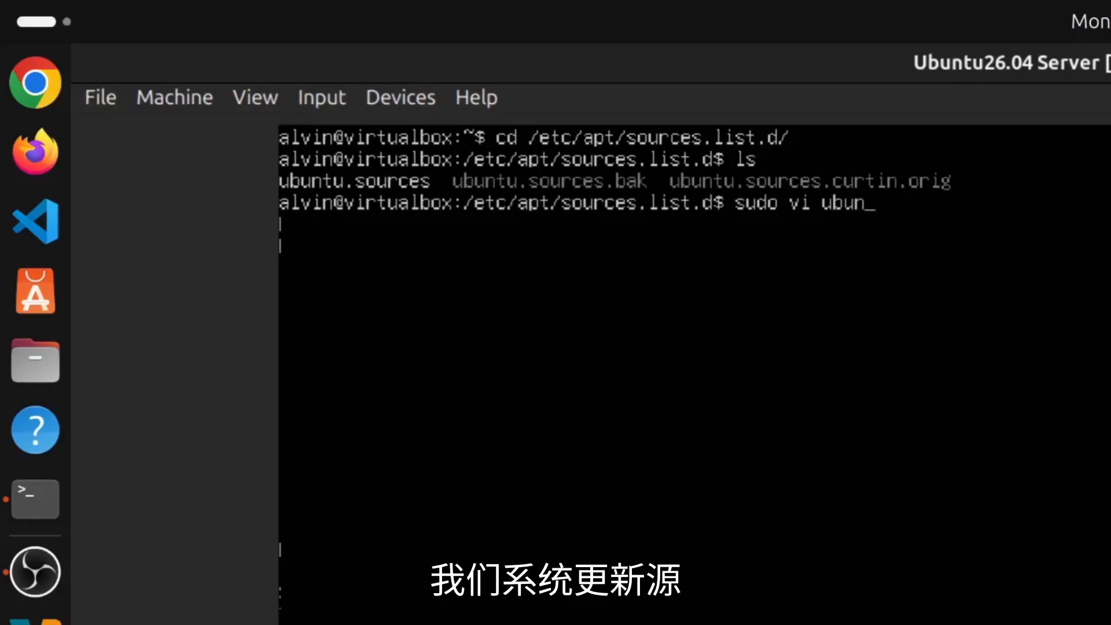
text(tu.s)
key(Tab)
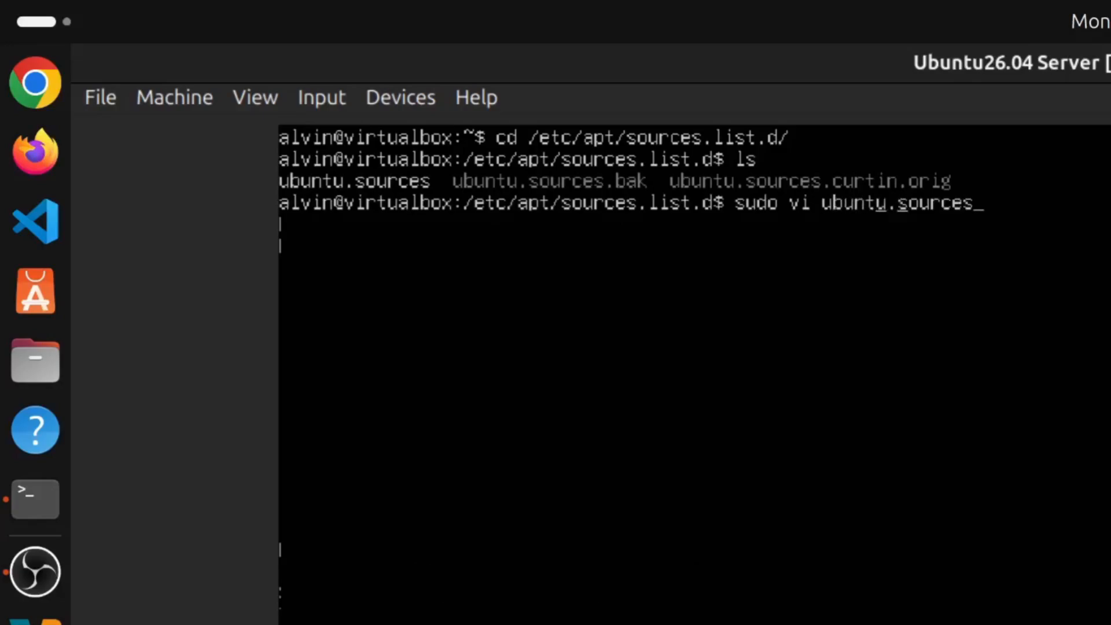
key(Return)
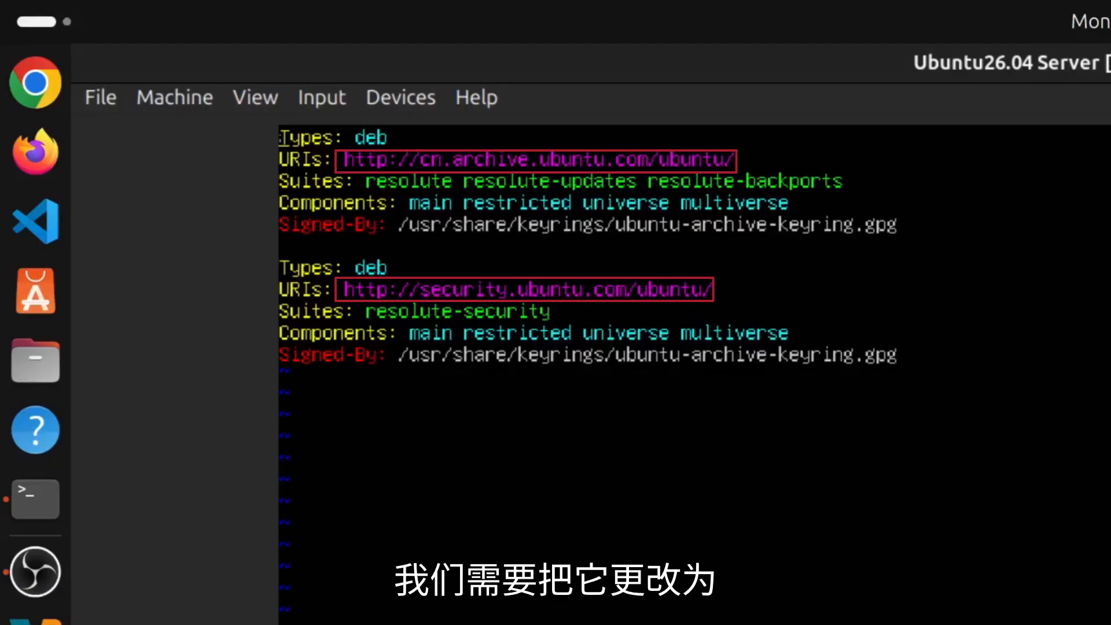
key(Down)
key(Down)
key(Down)
key(Down)
key(Down)
key(Down)
key(Down)
key(Down)
key(Down)
key(Down)
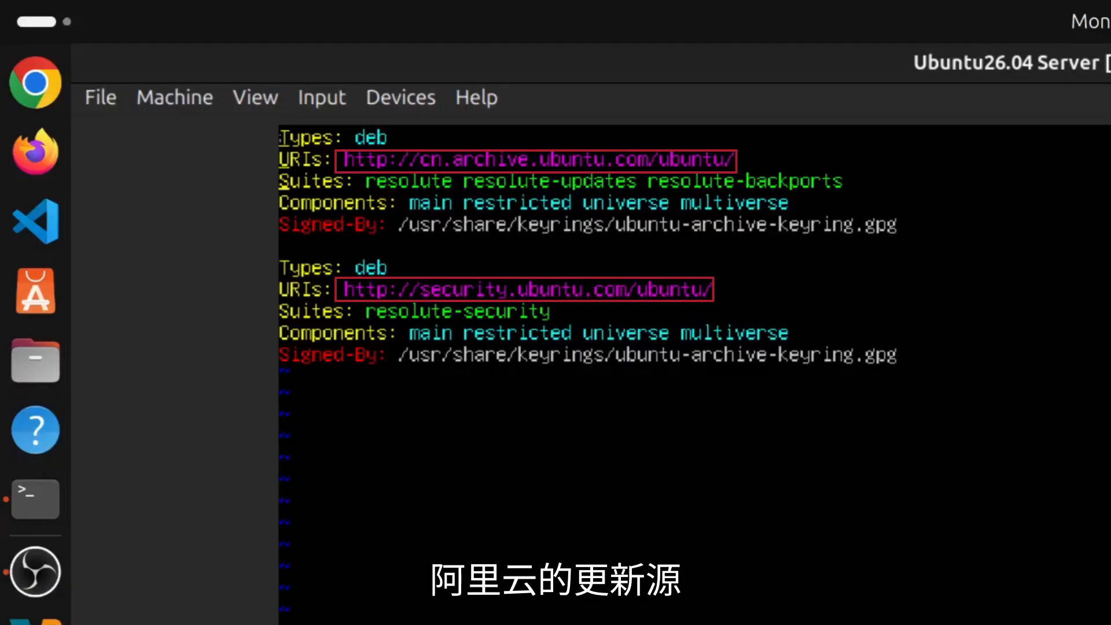
key(Up)
key(Up)
key(Up)
key(Up)
key(Up)
key(Up)
key(Up)
key(Up)
key(Up)
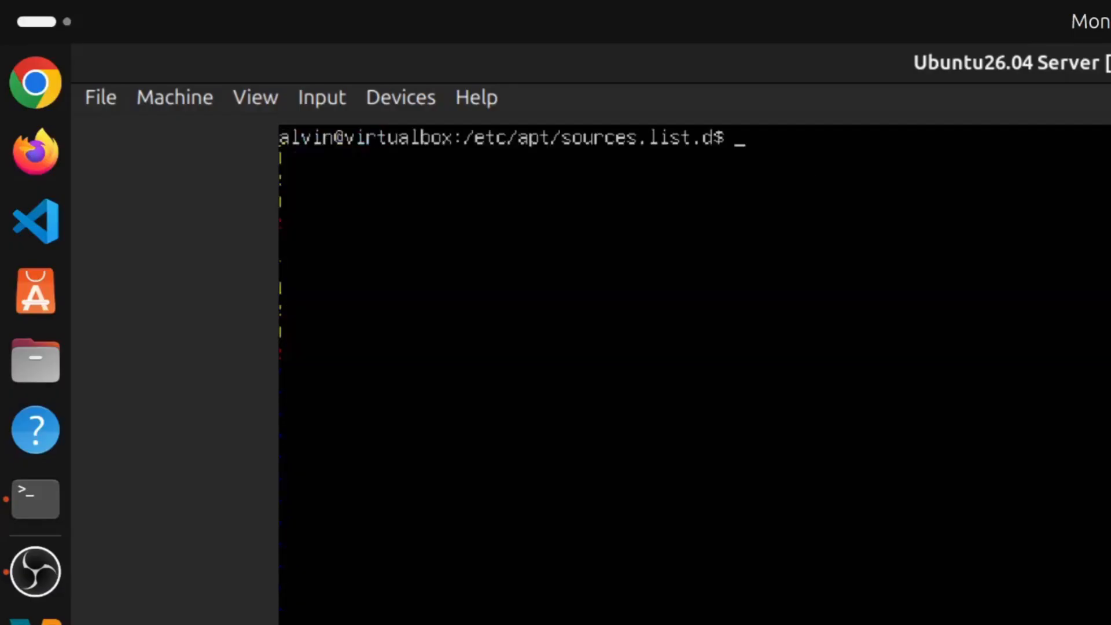
Run sudo apt update && sudo apt upgrade, accept, then abort the slow download and clear.
text(sudo ap)
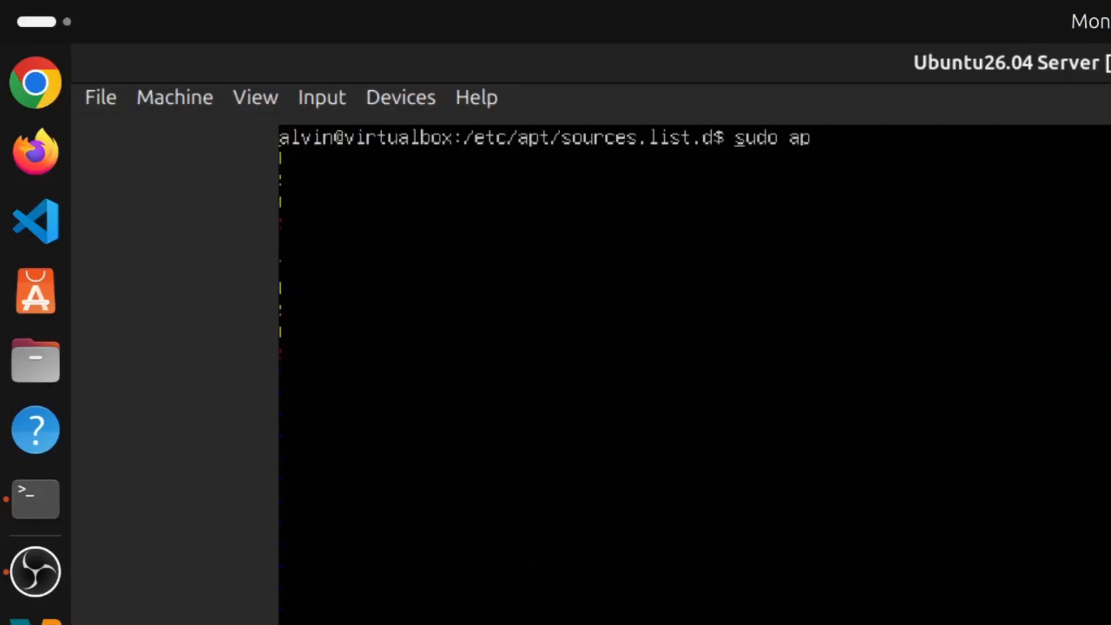
text(t update)
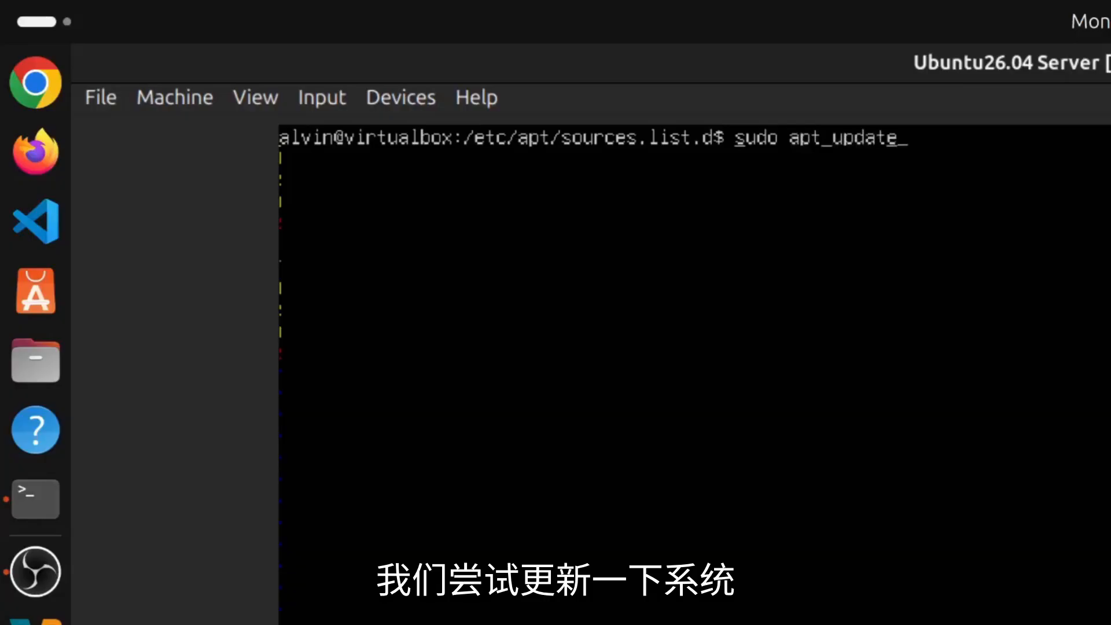
text(  && sudo apt upgrade)
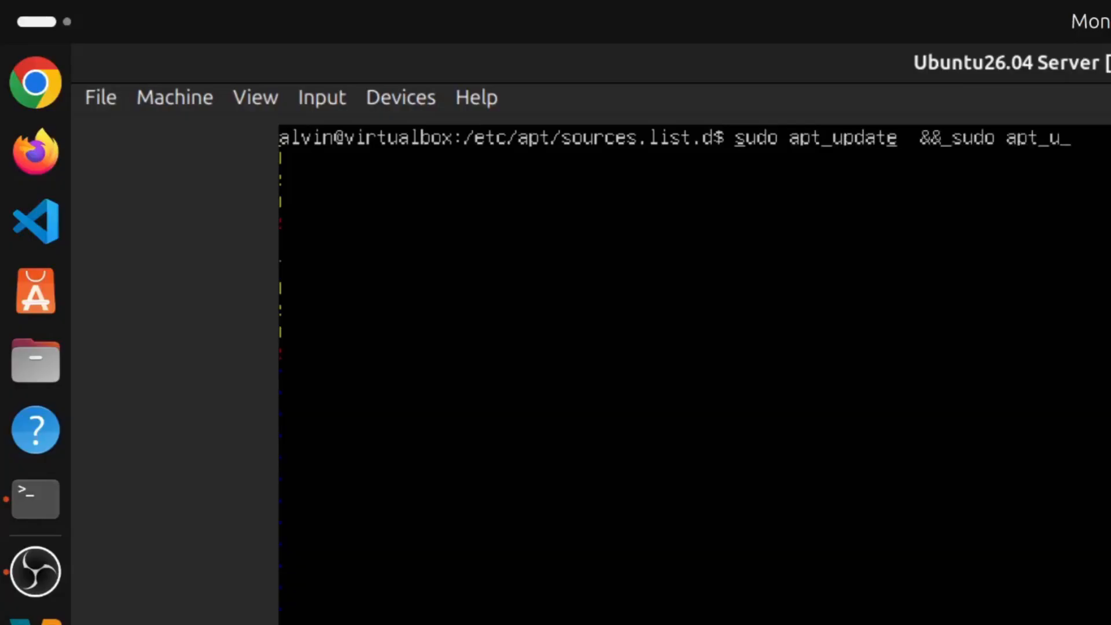
key(Return)
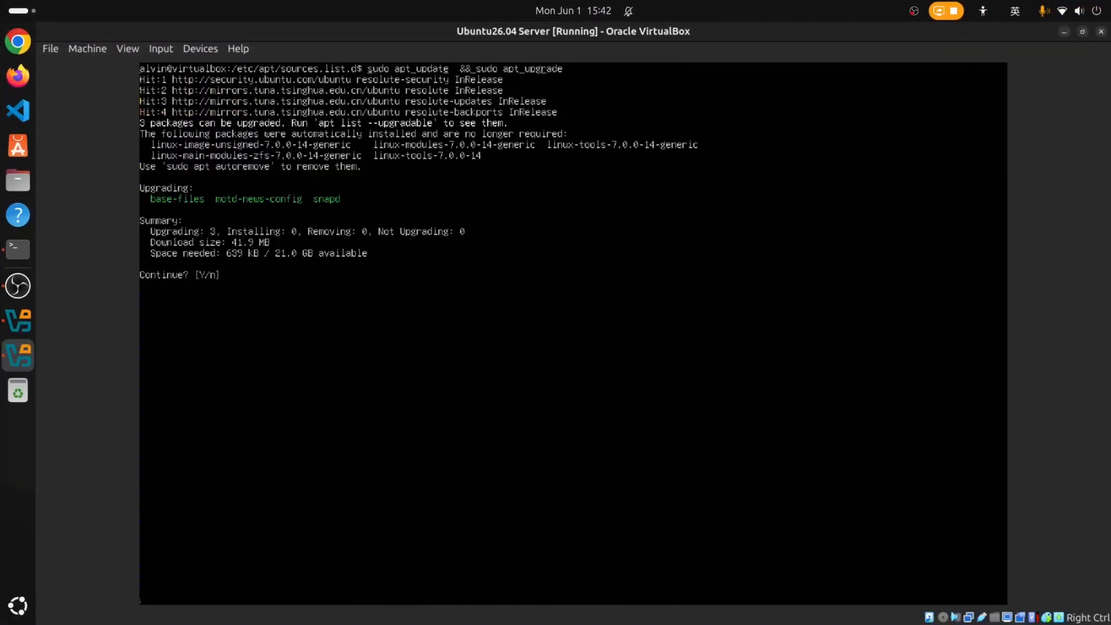
key(Return)
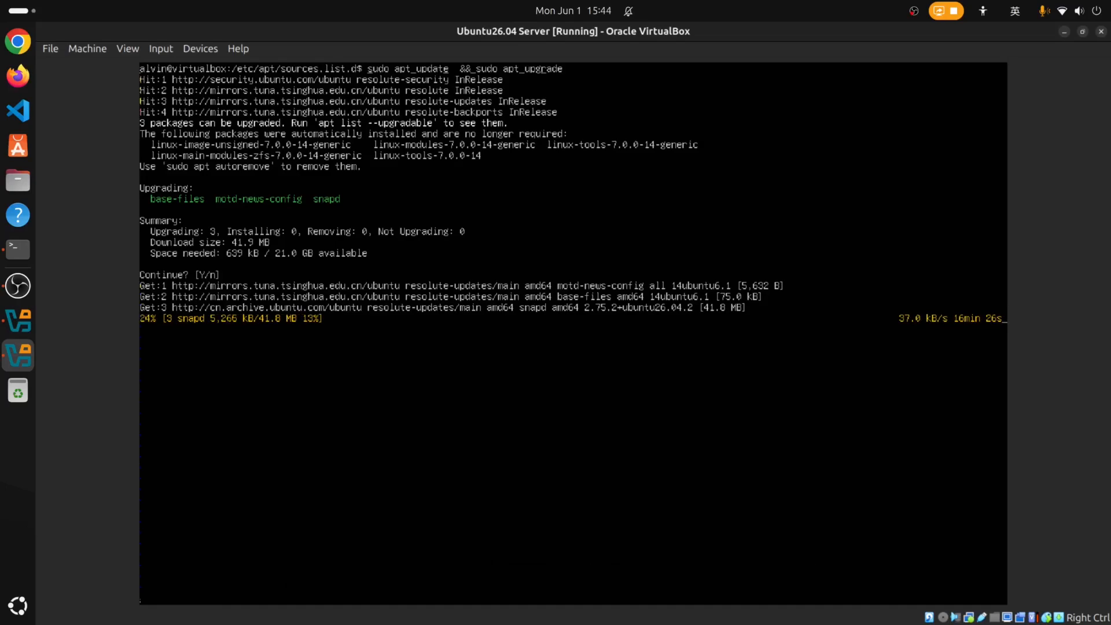
key(ctrl+c)
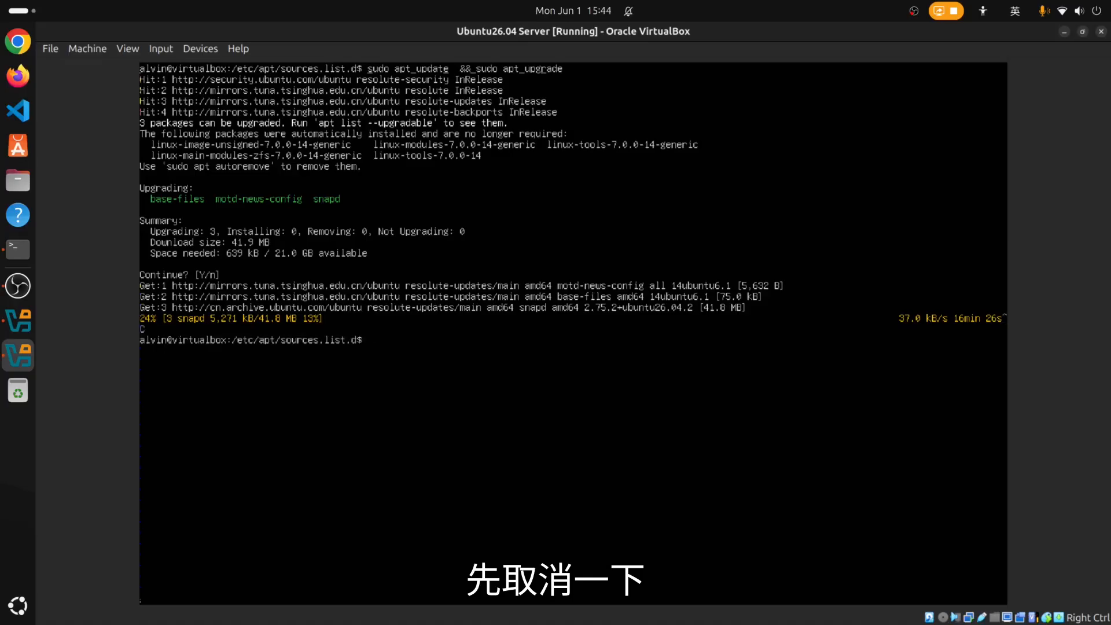
key(ctrl+l)
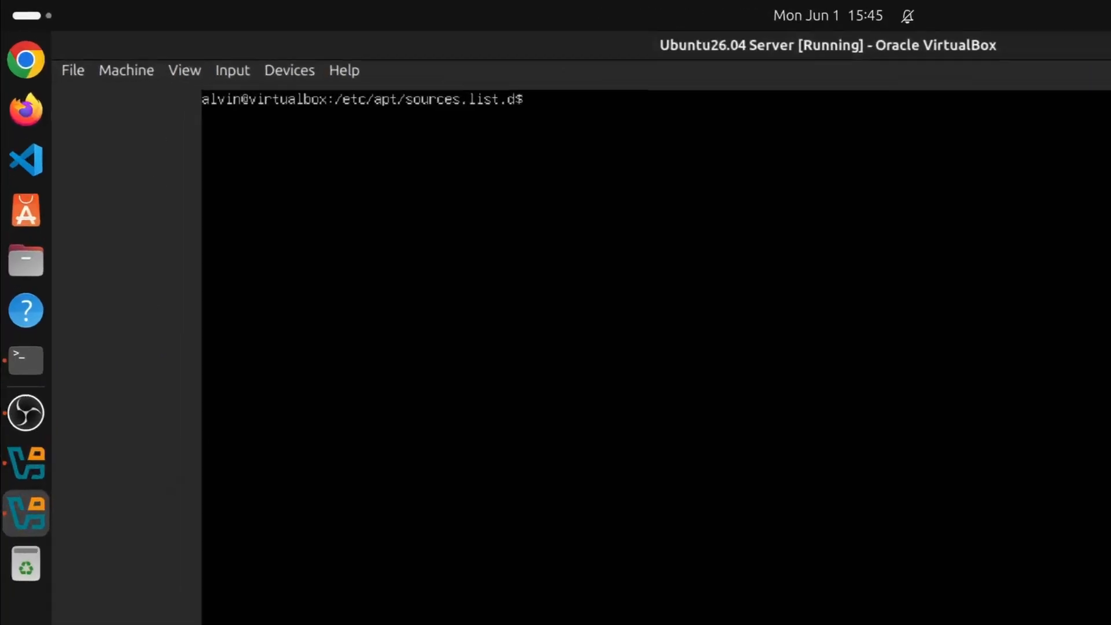
text(sudo vi /u)
key(BackSpace)
key(BackSpace)
text(ubuntu.sources)
key(Tab)
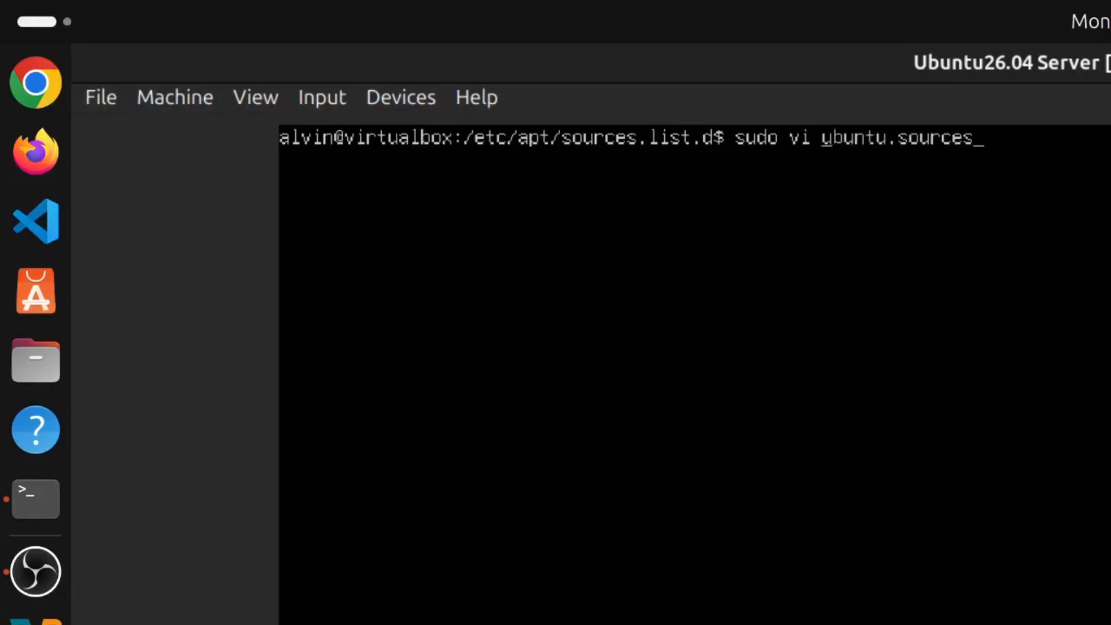
key(Return)
key(Down)
key(Down)
key(Up)
key(Right)
key(Right)
key(Right)
key(Right)
key(Right)
key(Right)
key(Right)
key(Right)
key(Right)
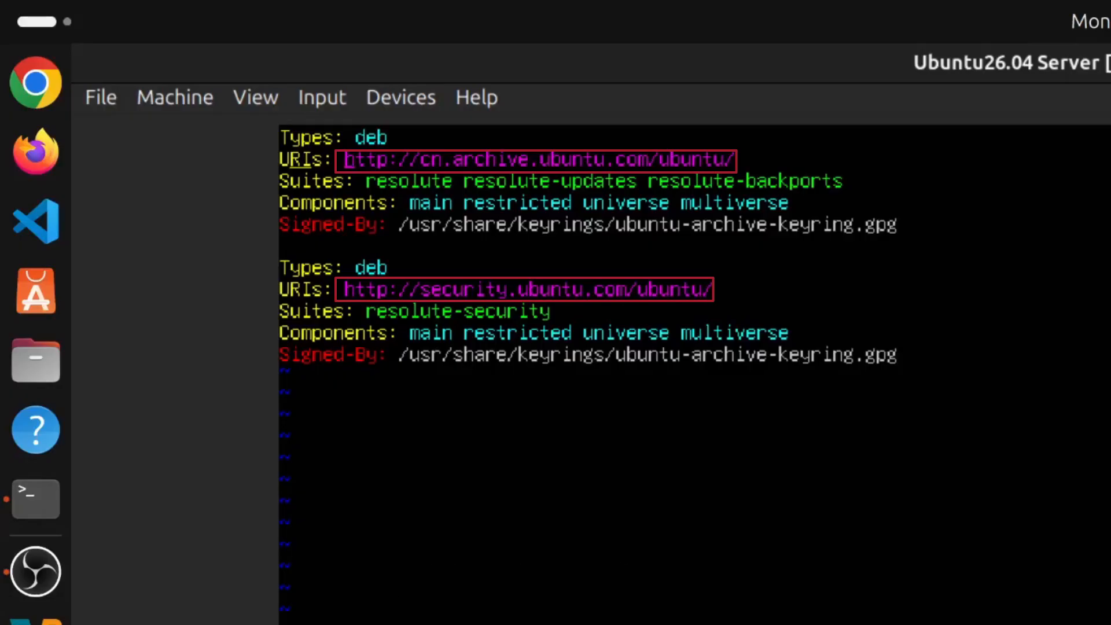
key(v)
key(Right)
key(Right)
key(Right)
key(Right)
key(Right)
key(Right)
key(Right)
key(Right)
key(Right)
key(Right)
key(Right)
key(Right)
key(Right)
key(Right)
key(Right)
key(Right)
key(Right)
key(Right)
key(Right)
key(Right)
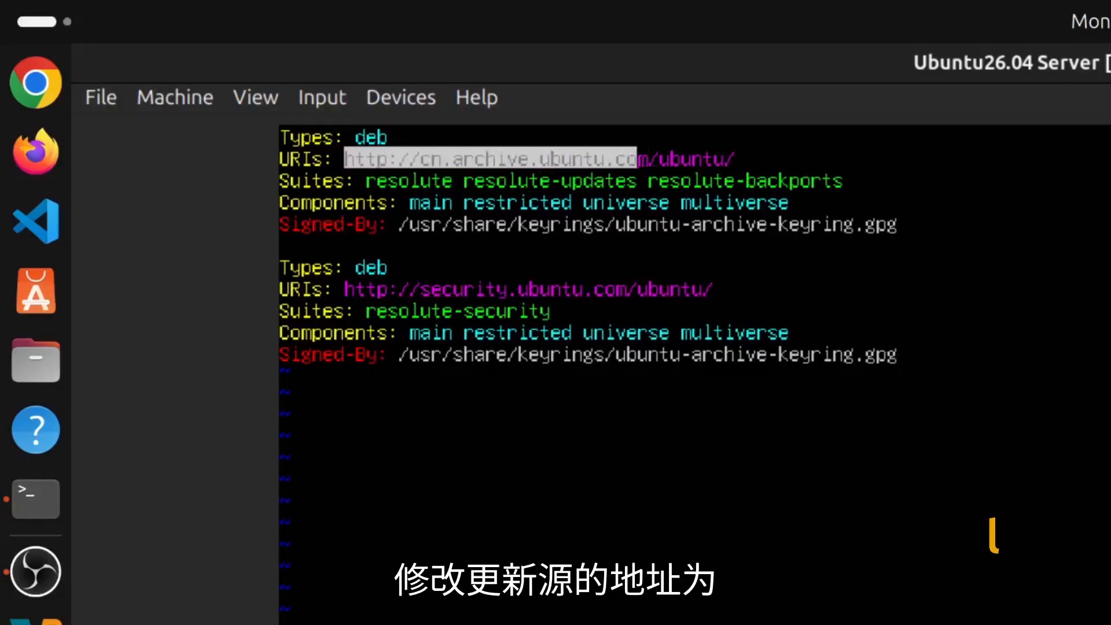
key(Left)
key(l)
key(l)
text(c)
text(https)
text(://)
text(mirro)
text(rs.al)
text(iyun)
text(.com/)
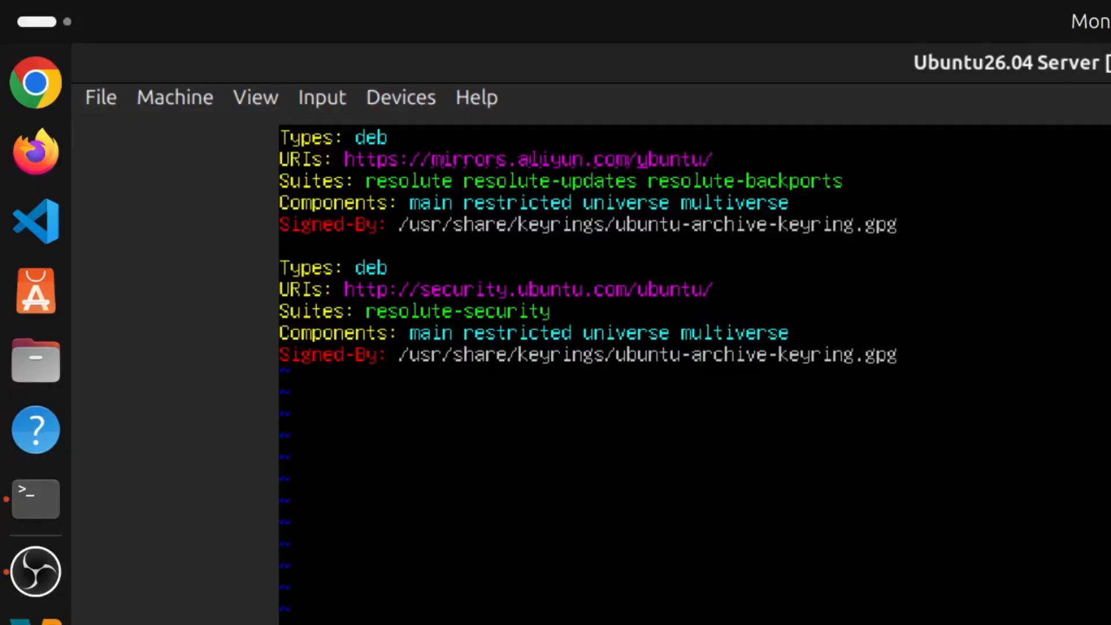
key(Down)
key(Down)
key(Down)
key(Down)
key(Left)
key(Left)
key(Left)
key(Left)
key(Left)
key(Left)
key(Left)
key(Left)
key(Left)
key(Left)
key(Left)
key(Left)
key(Left)
key(Left)
key(Left)
key(Left)
key(Left)
key(Left)
key(Left)
key(Left)
key(Right)
key(Up)
key(Down)
key(ctrl+v)
key(l)
key(l)
key(l)
key(l)
key(l)
key(l)
key(l)
key(l)
key(l)
key(l)
key(l)
key(l)
key(l)
key(l)
key(l)
key(l)
key(l)
key(l)
key(l)
key(l)
key(l)
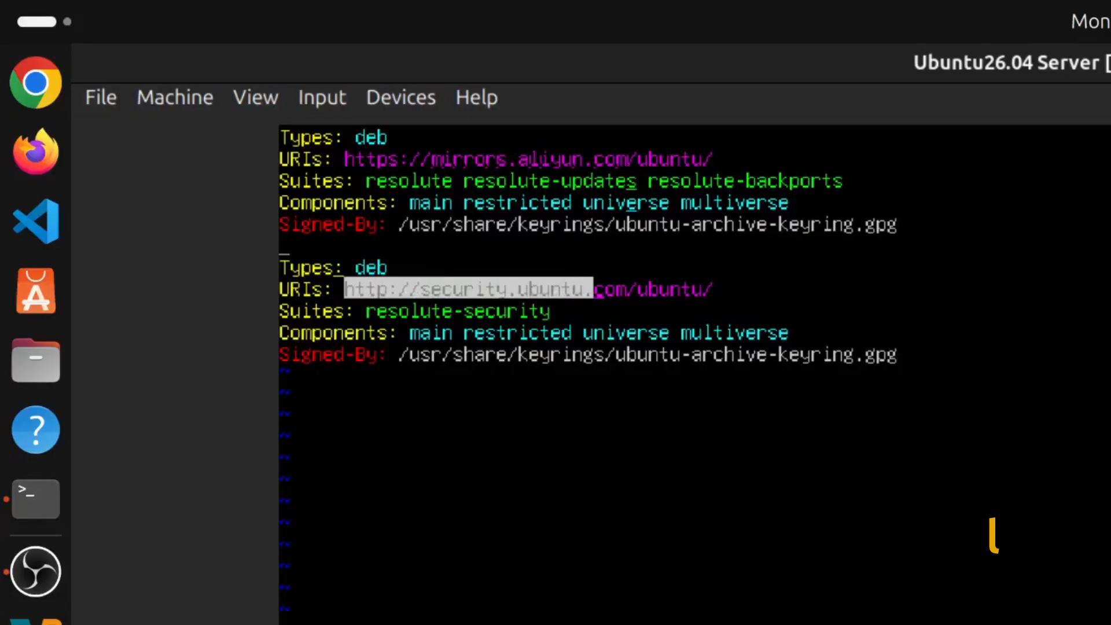
text(lc)
text(https)
text(://)
text(mirr)
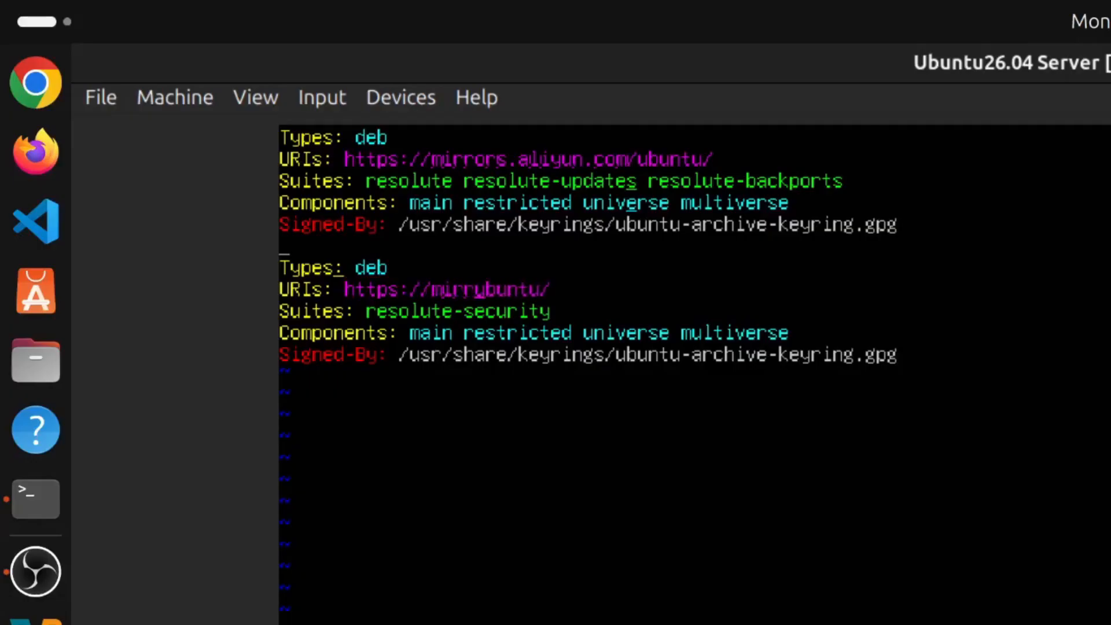
text(ors.aliyu)
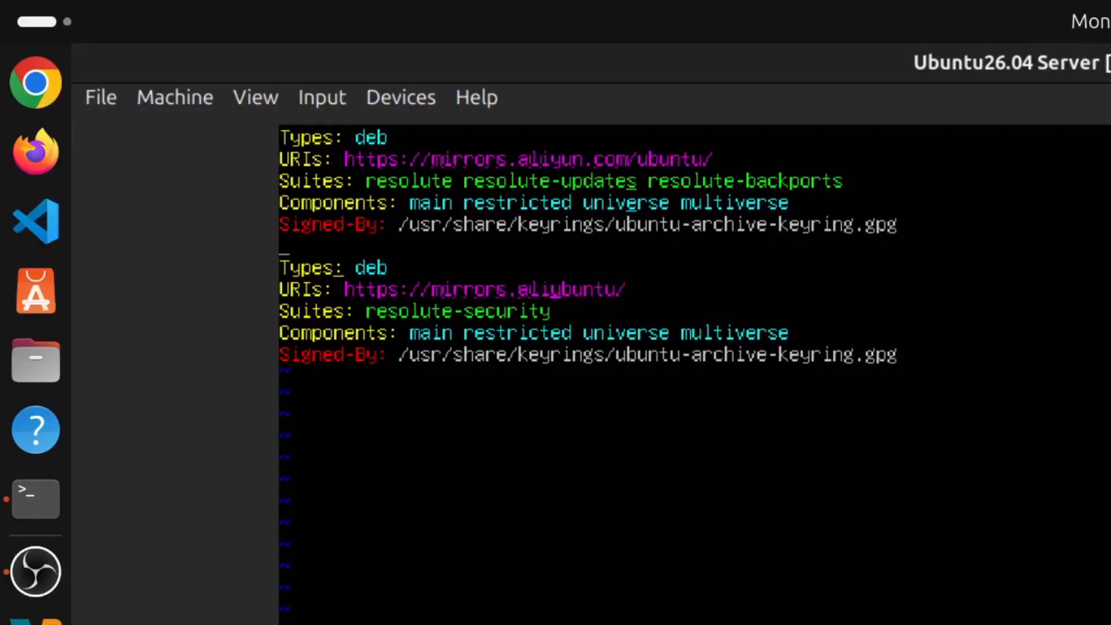
text(n.com/u)
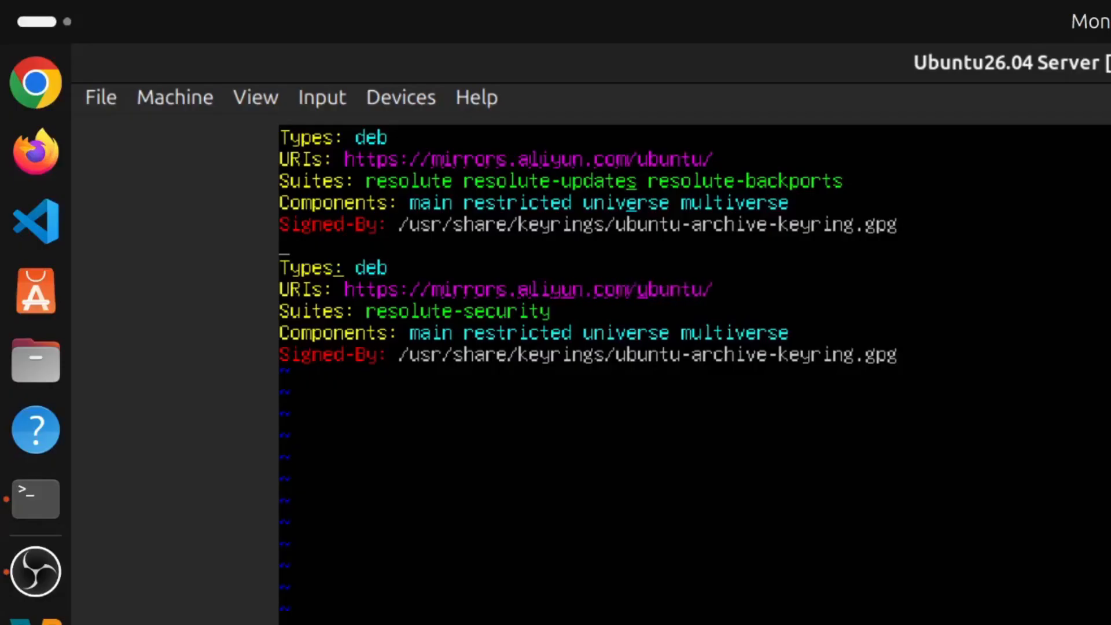
Save ubuntu.sources and refresh package lists from the Aliyun mirror with sudo apt update.
key(Return)
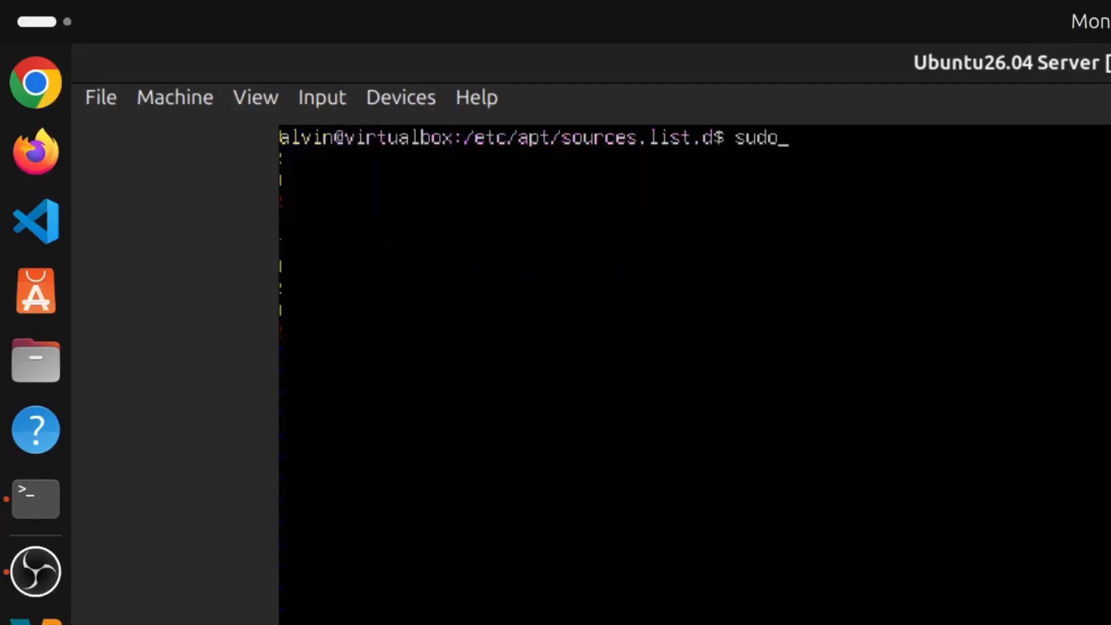
key(BackSpace)
key(BackSpace)
key(BackSpace)
key(BackSpace)
text(sudo apt update)
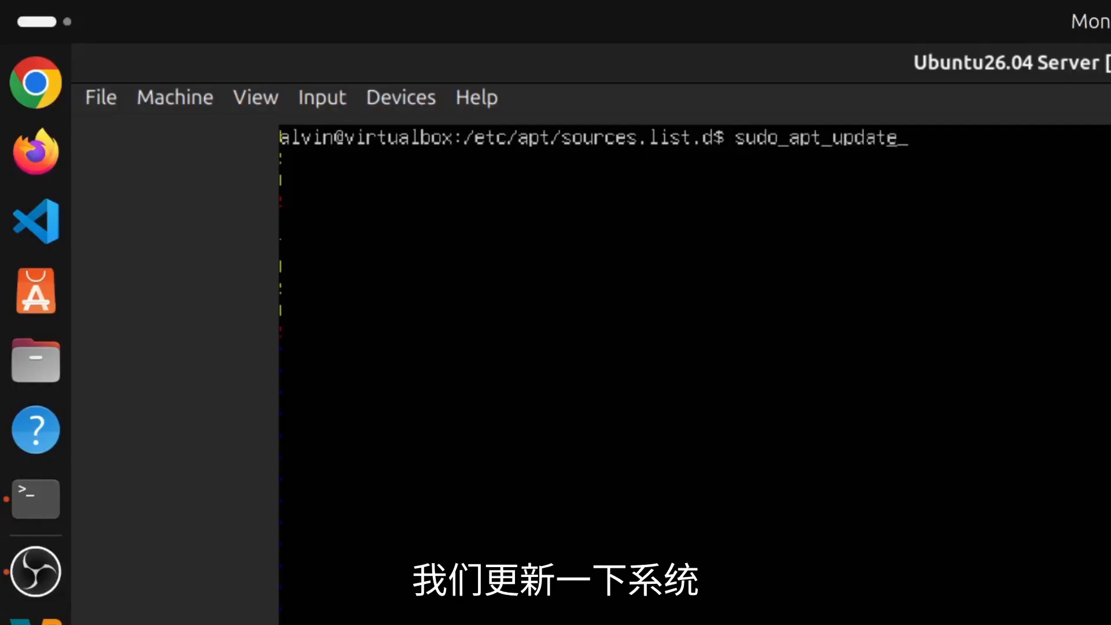
key(Return)
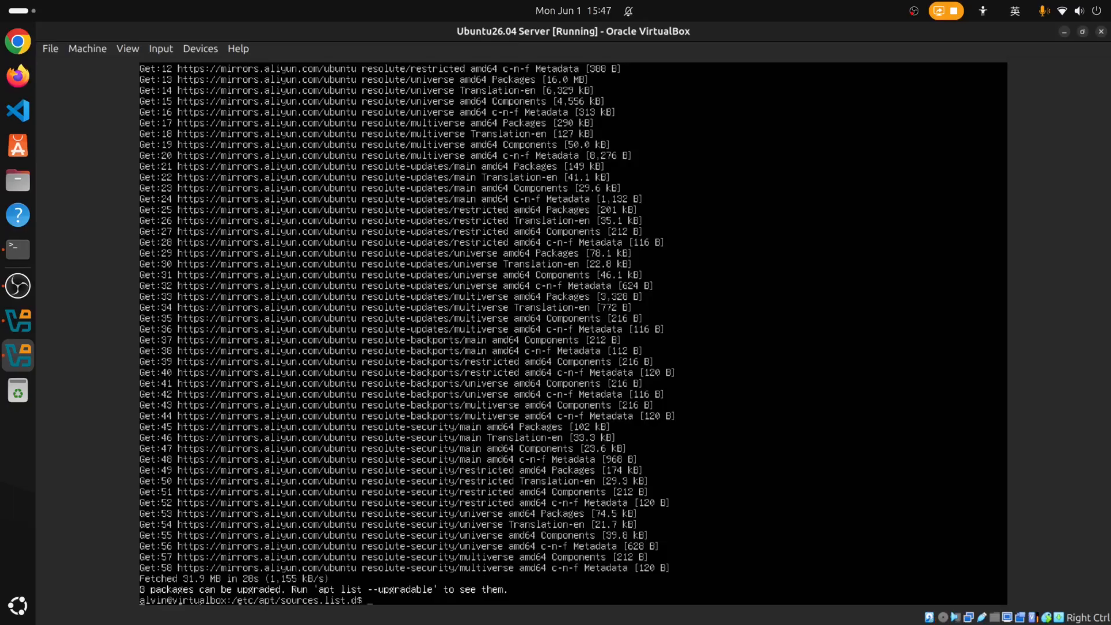
key(ctrl+l)
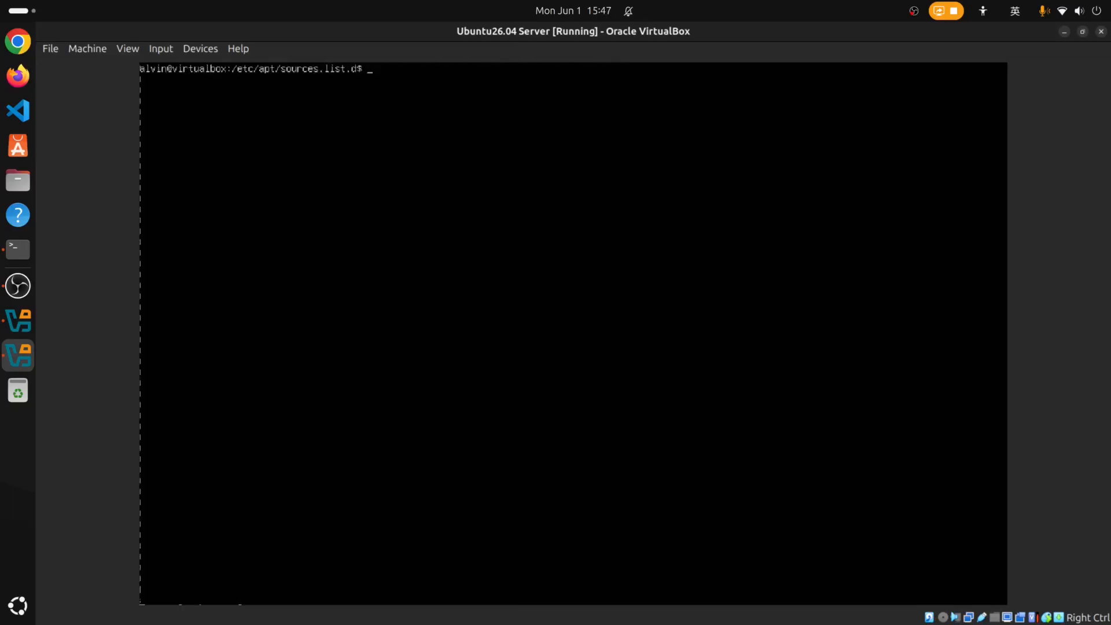
Run sudo apt upgrade, accept the snapd and base-files upgrade, then clear the console.
text(sudo apt upgrade)
key(Return)
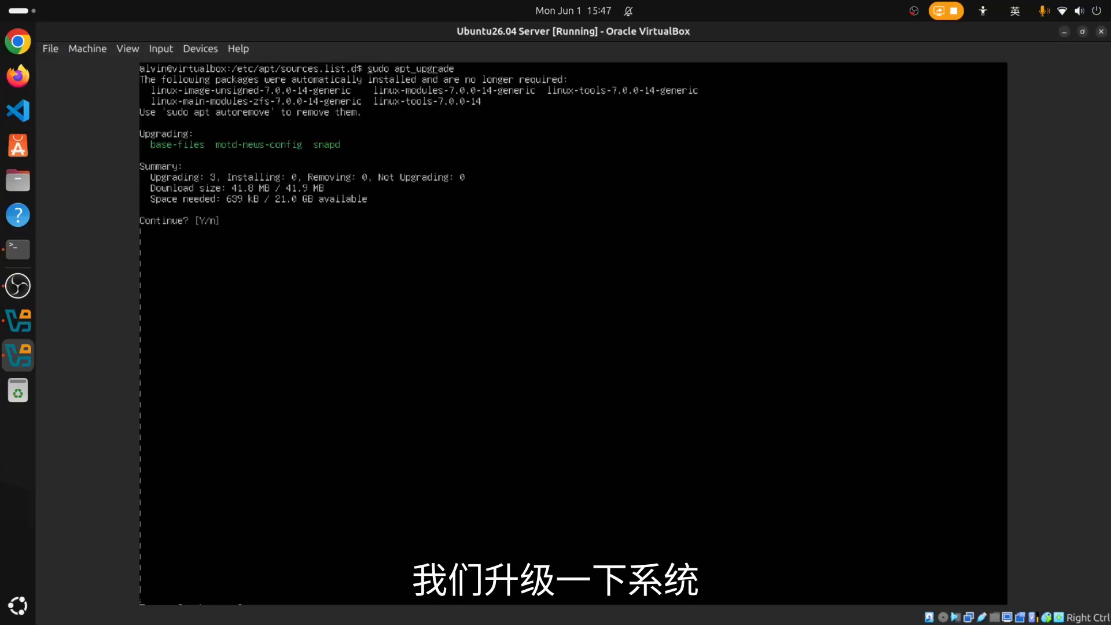
key(Return)
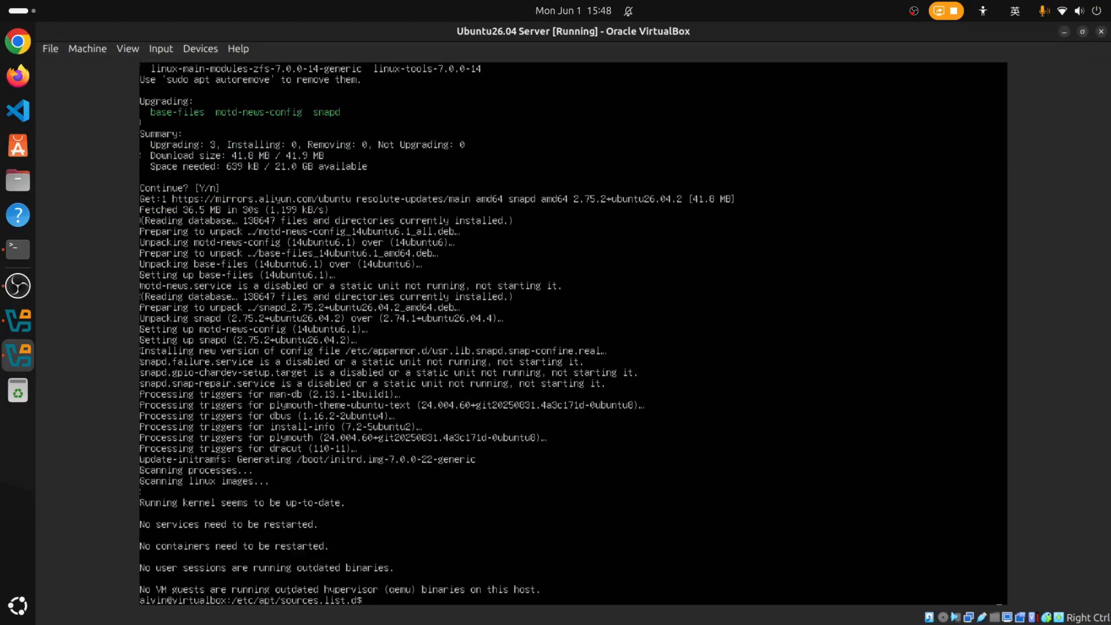
key(ctrl+l)
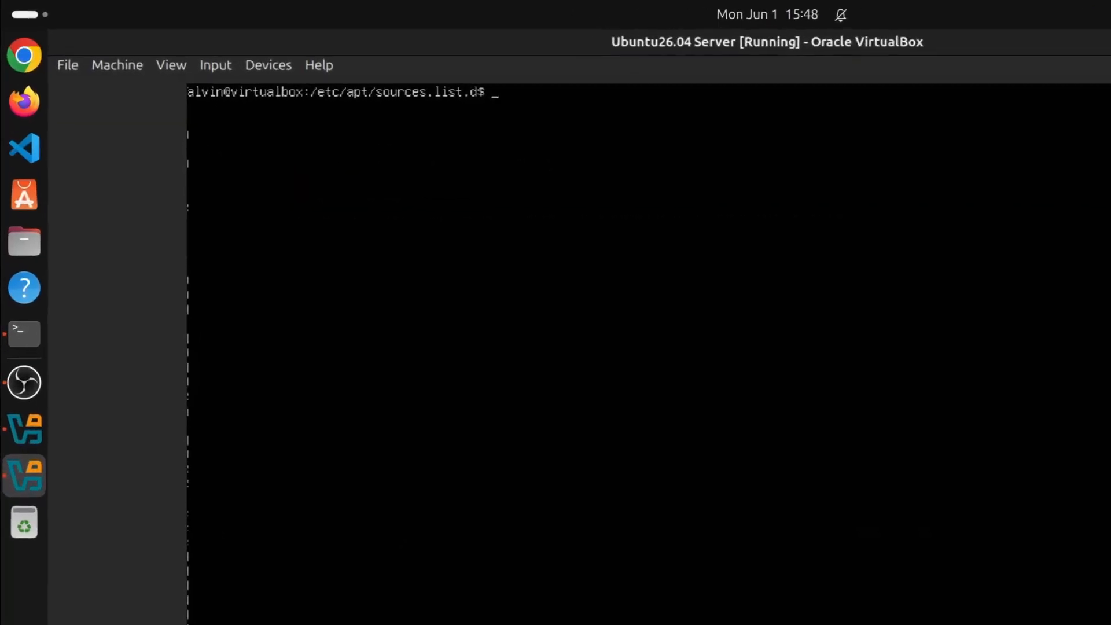
Install the openssh-server package on the VM with sudo apt install, confirming the prompt.
text(sudo apt i)
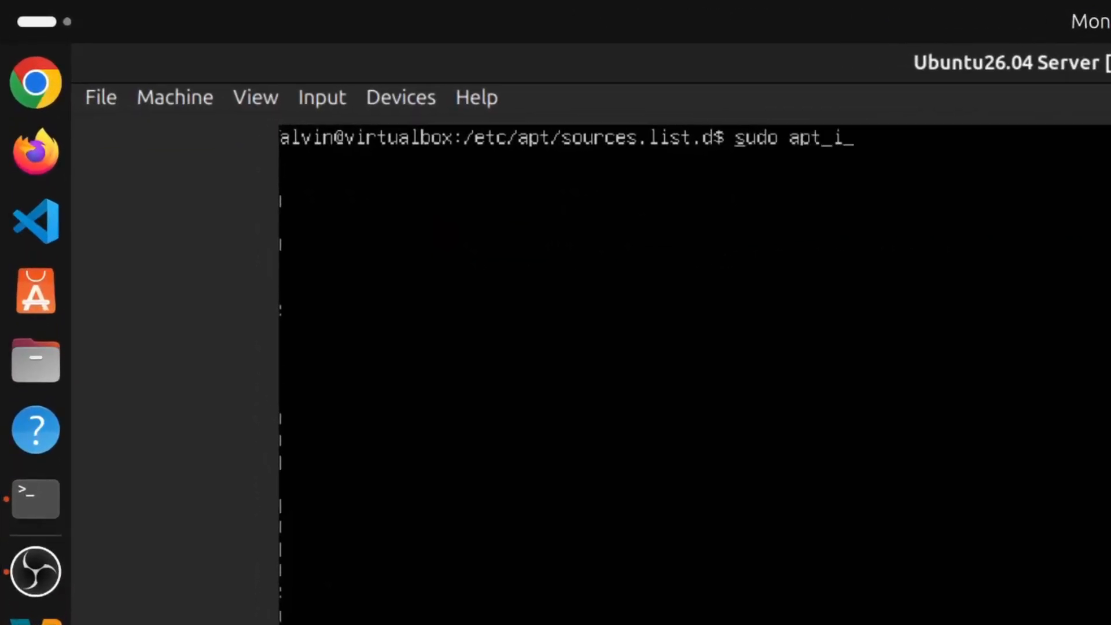
text(nstall sshd)
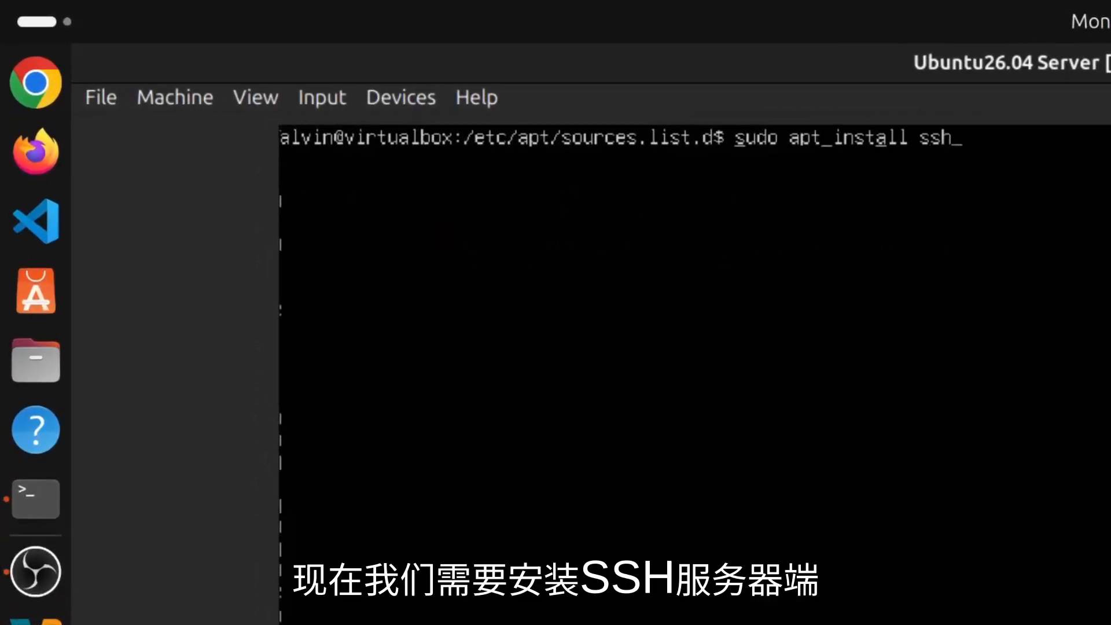
key(BackSpace)
key(BackSpace)
key(BackSpace)
key(BackSpace)
text(openssh)
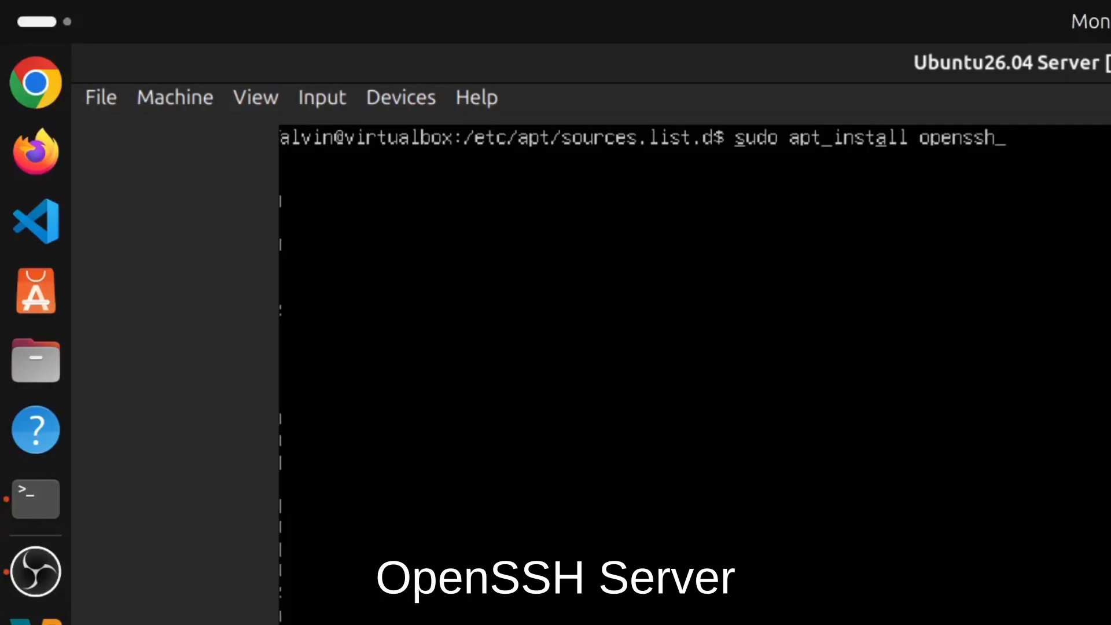
text(-server)
key(Return)
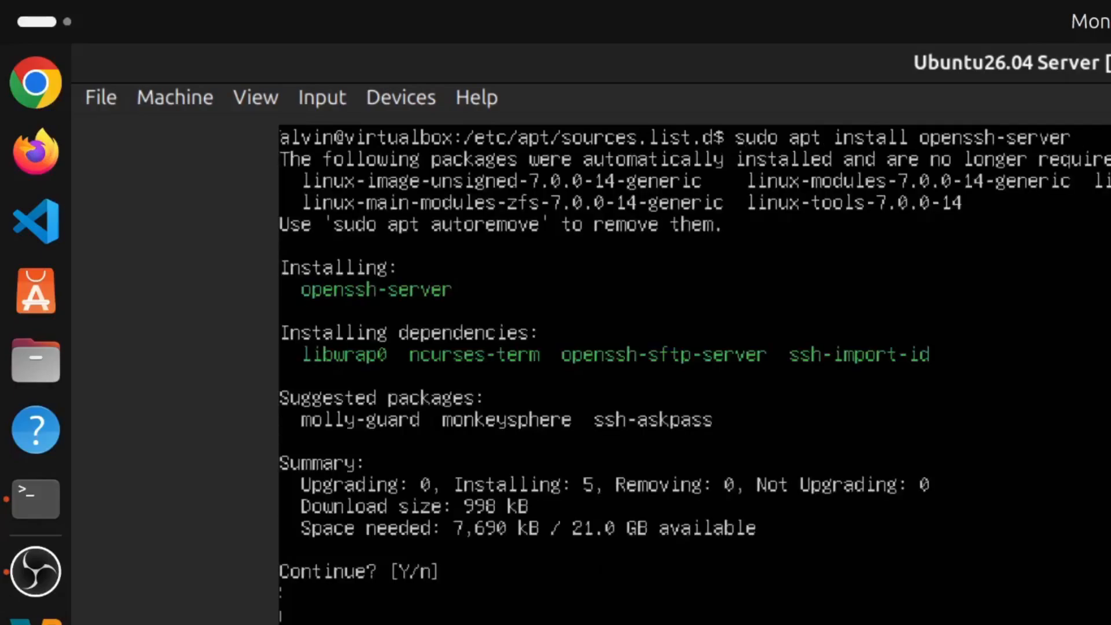
key(Return)
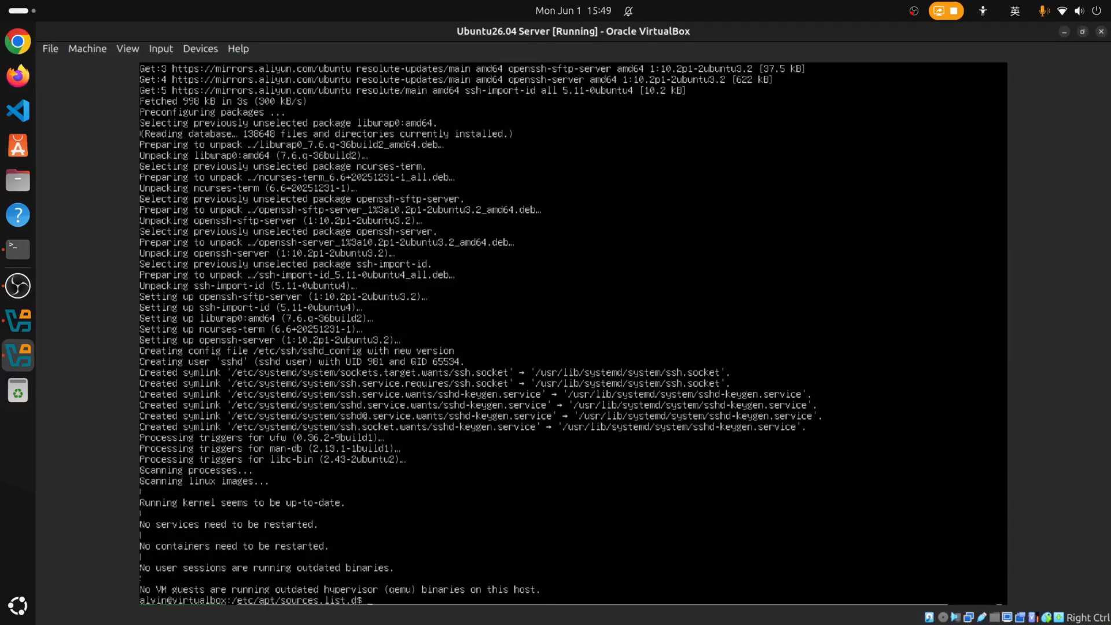
Clear the console and run ip a, showing enp0s3 at 192.168.3.156.
key(ctrl+l)
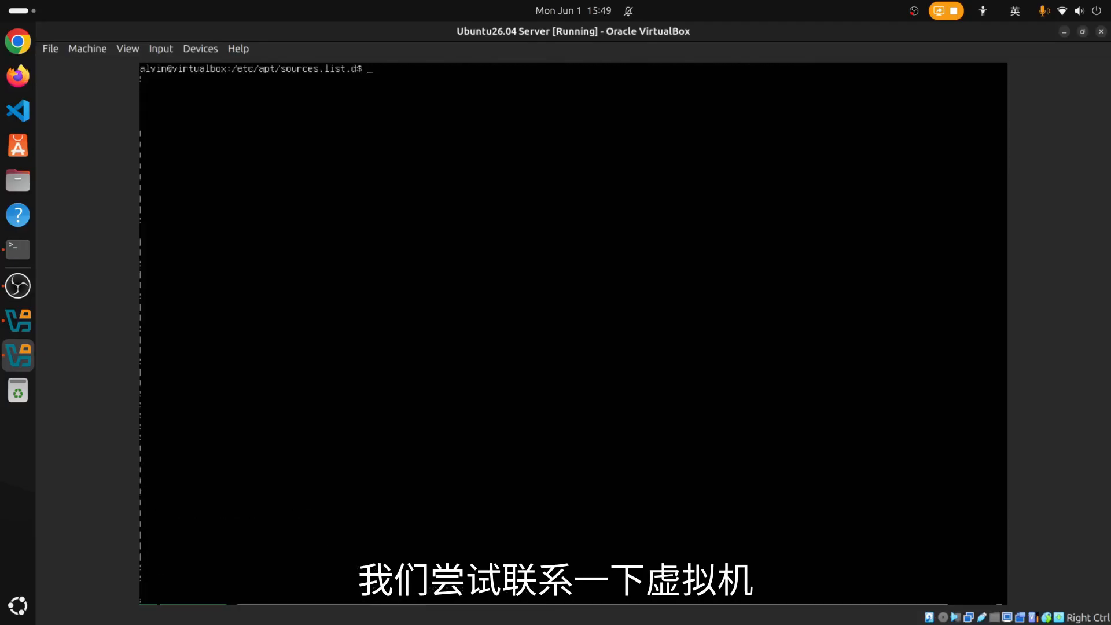
text(ip a)
key(Return)
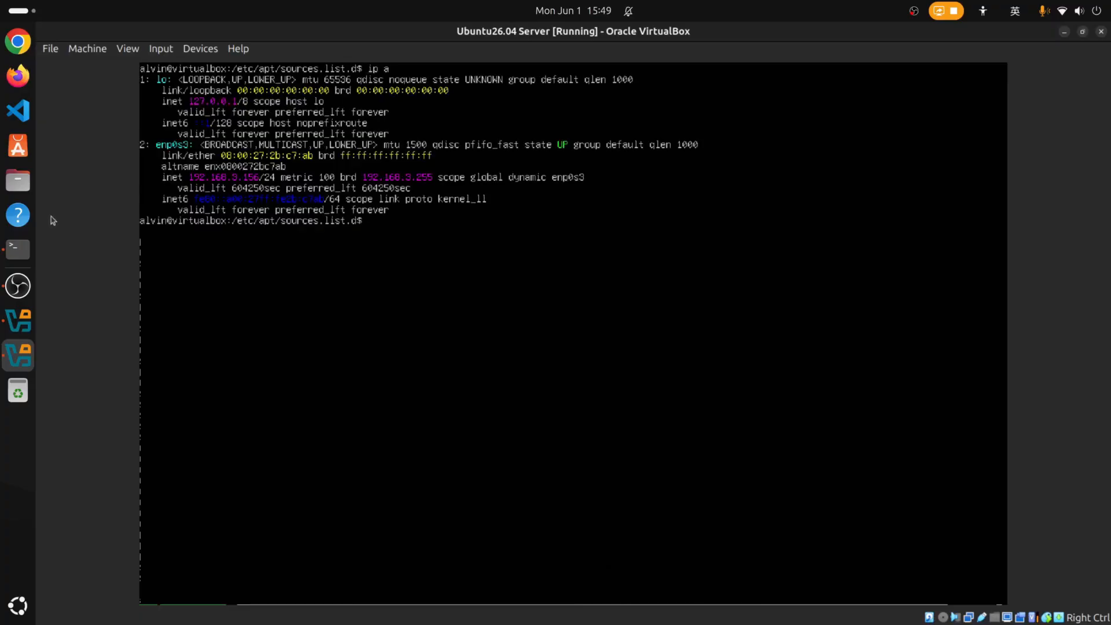
SSH from the host into 192.168.3.156, accepting the host key and entering the password.
click(18, 249)
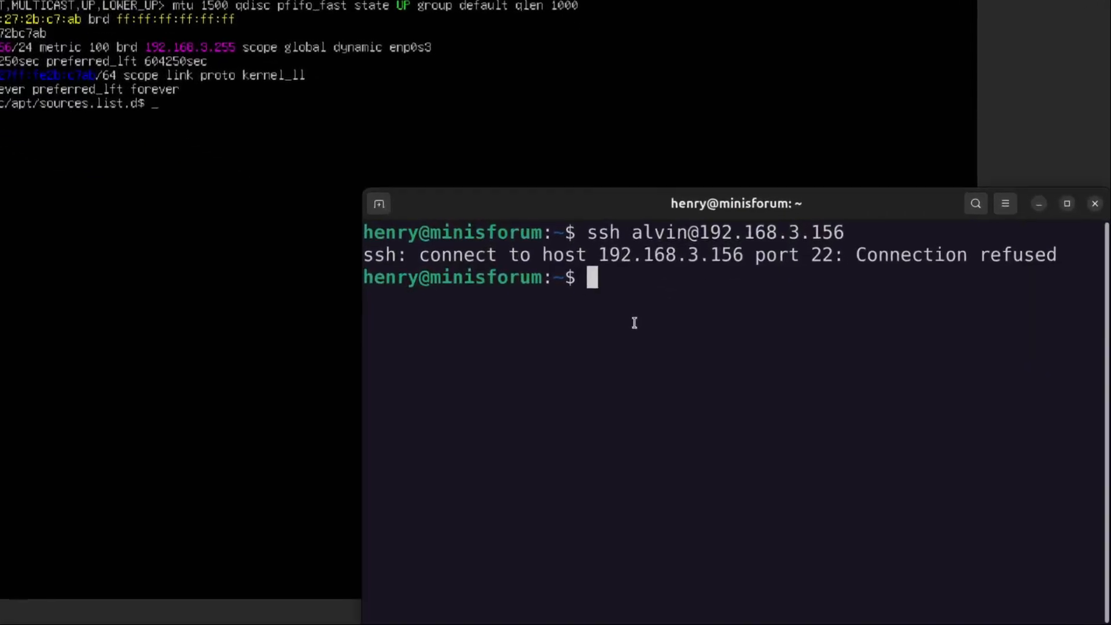
key(Up)
key(Return)
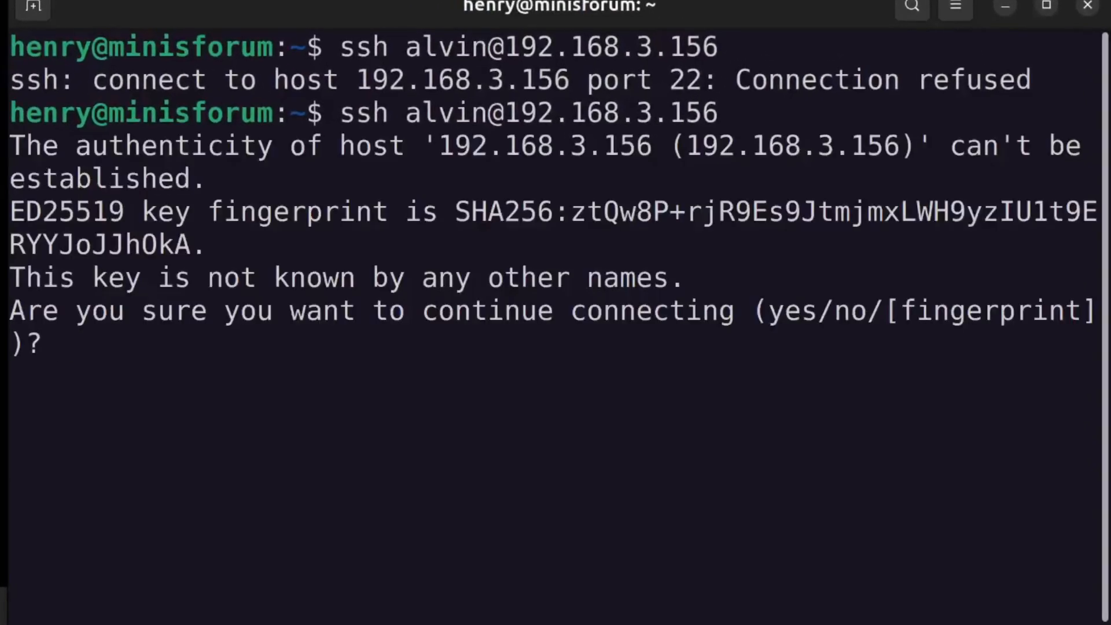
text(yes)
key(Return)
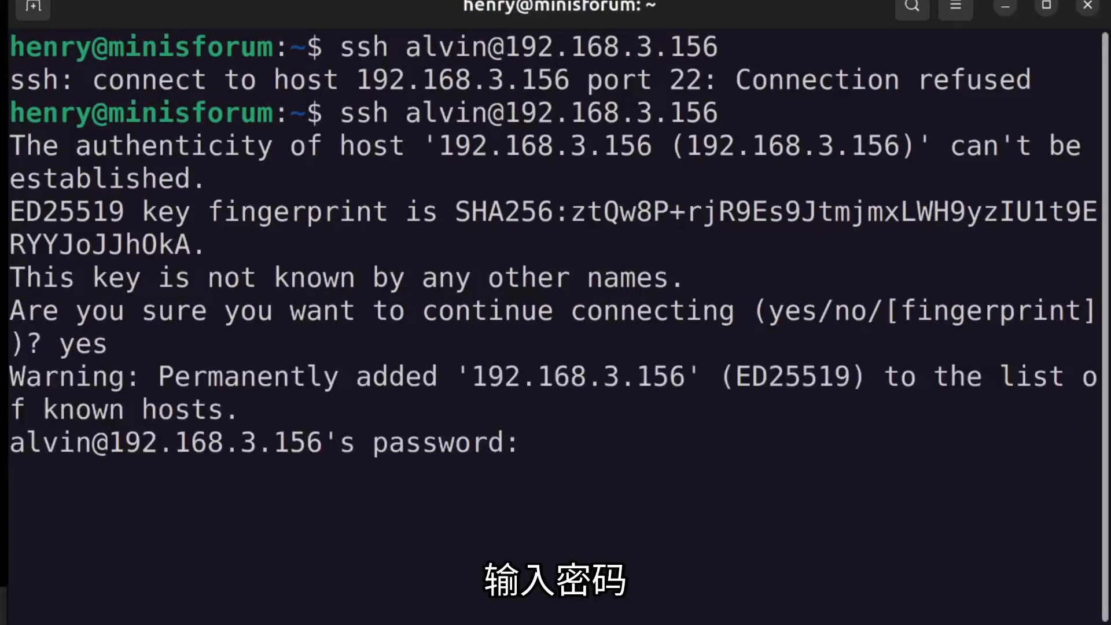
key(Return)
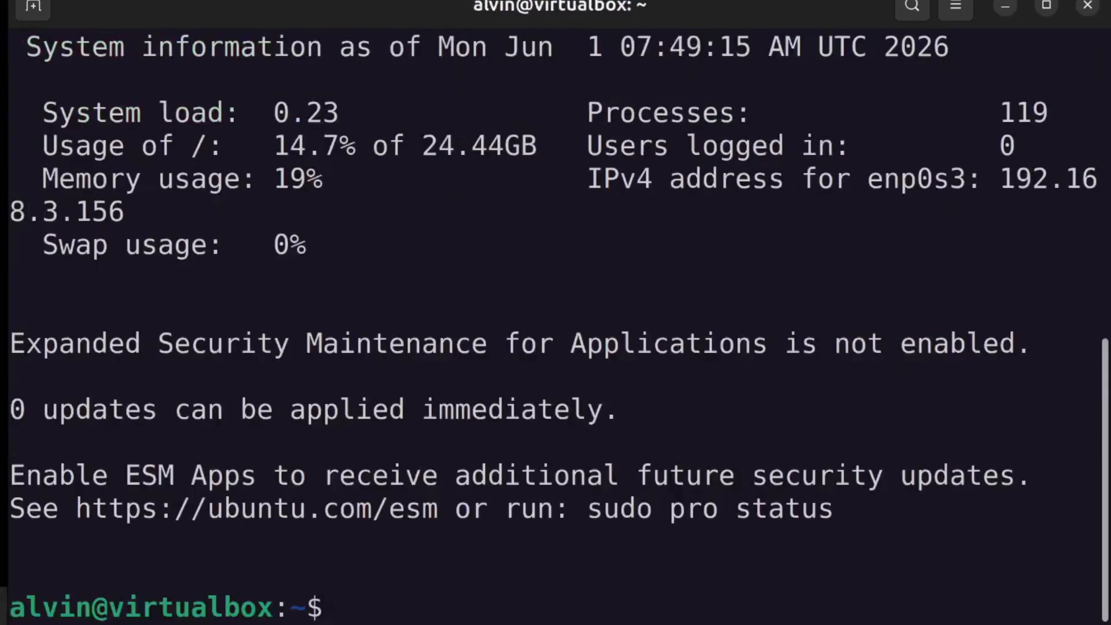
List the VM's home directory, check its kernel with uname -r, and log out.
key(ctrl+l)
text(ls)
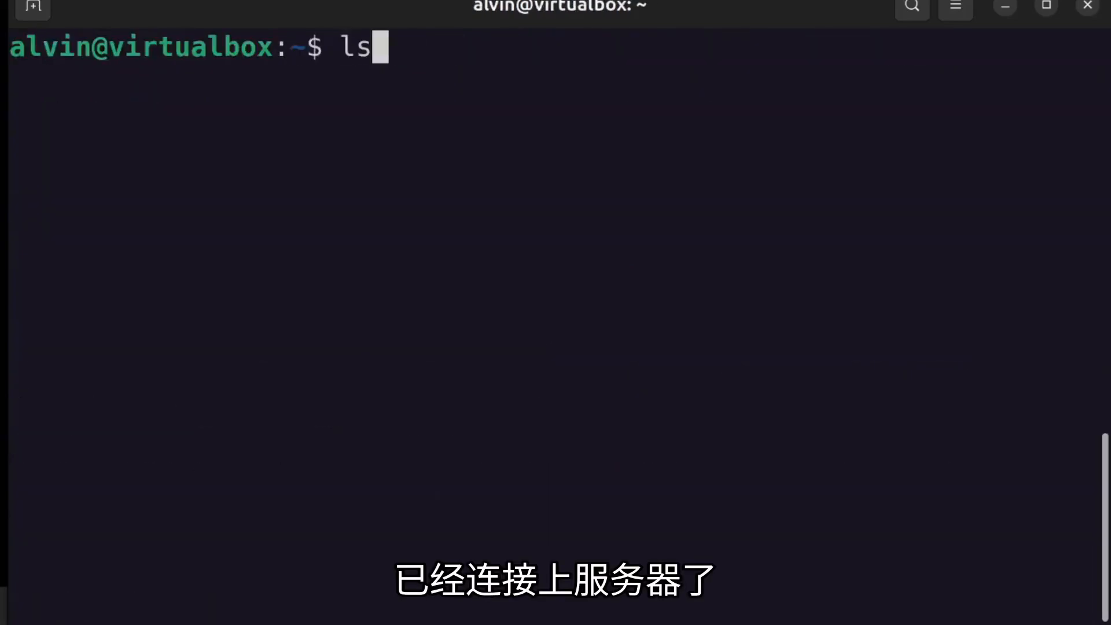
key(Return)
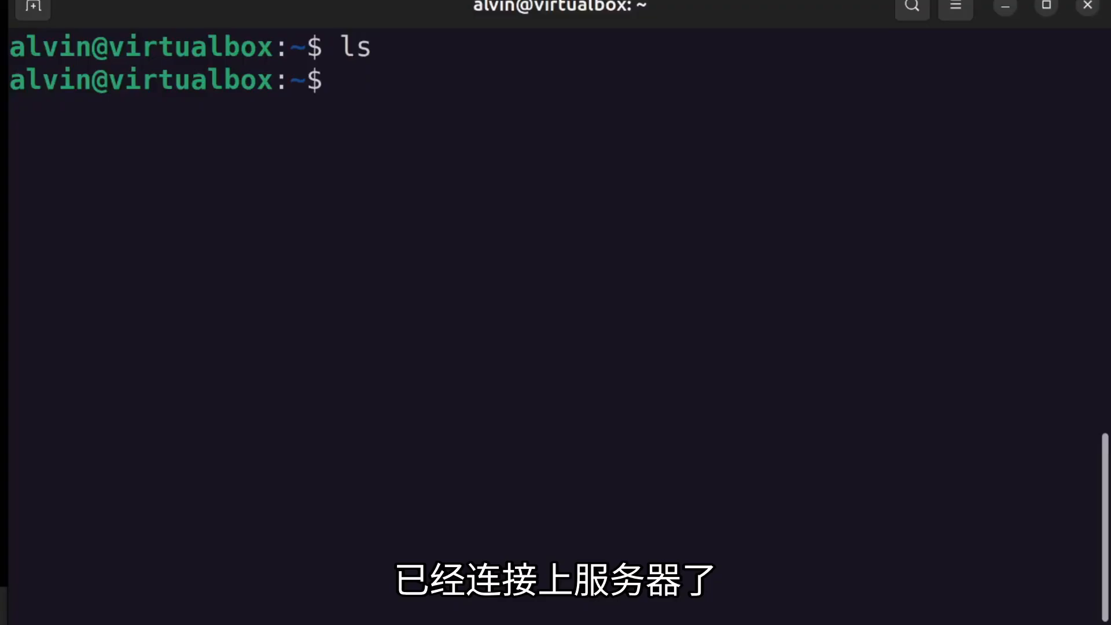
text(uname -r)
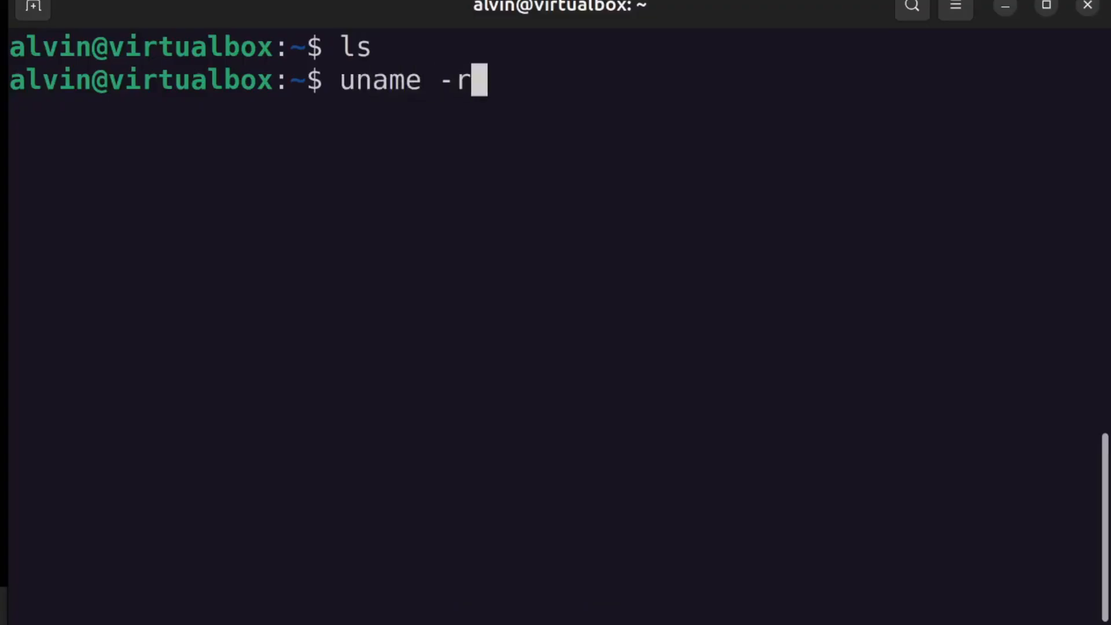
key(Return)
key(ctrl+l)
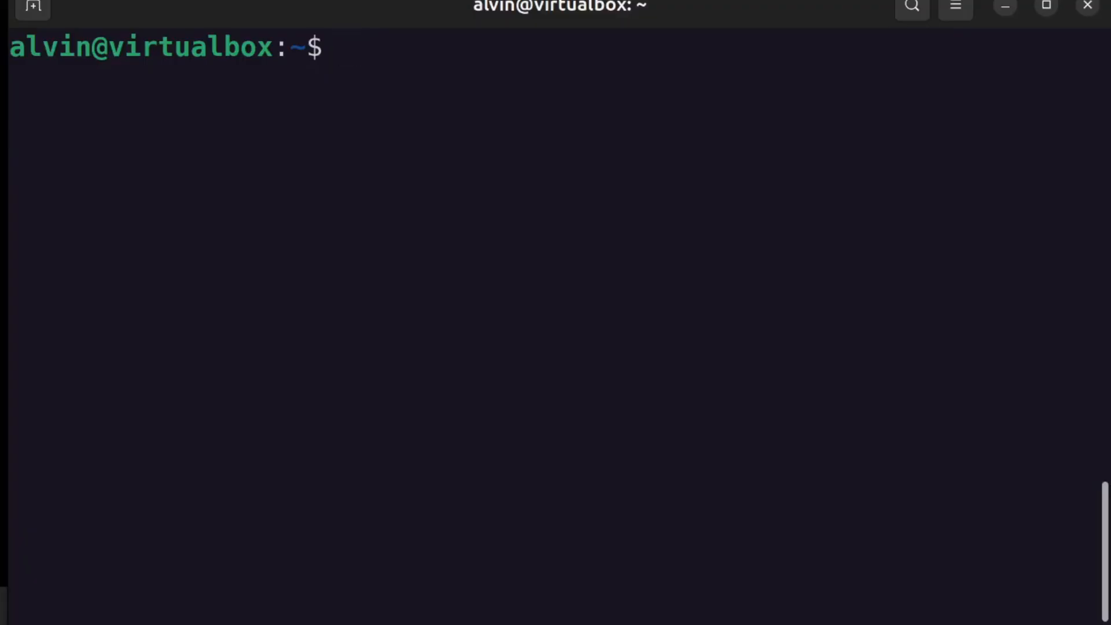
key(ctrl+d)
key(ctrl+l)
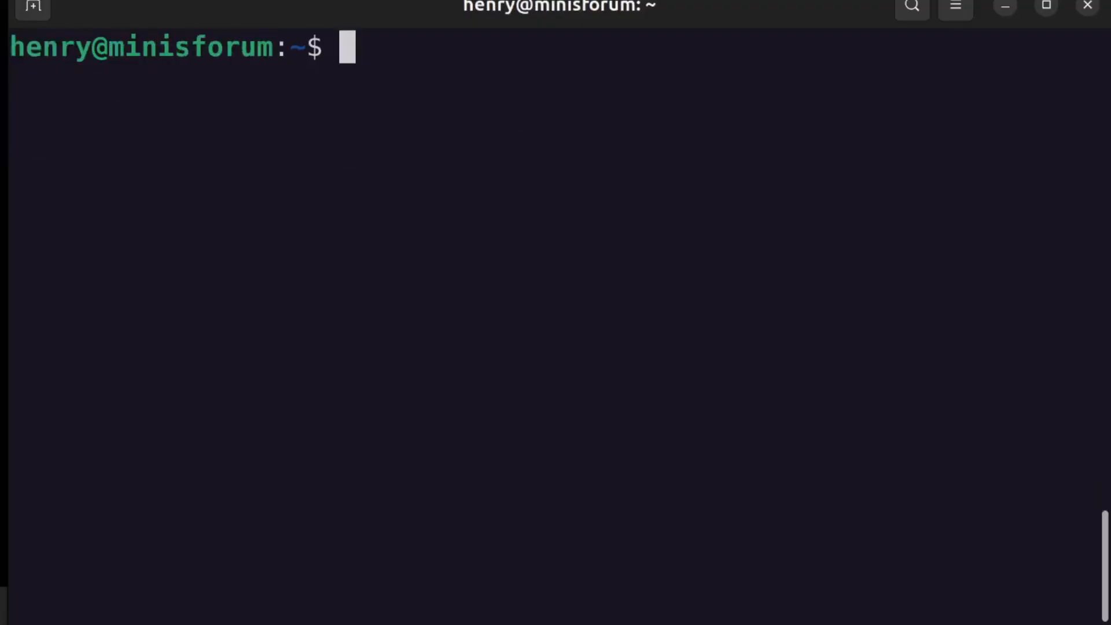
text(ssh-)
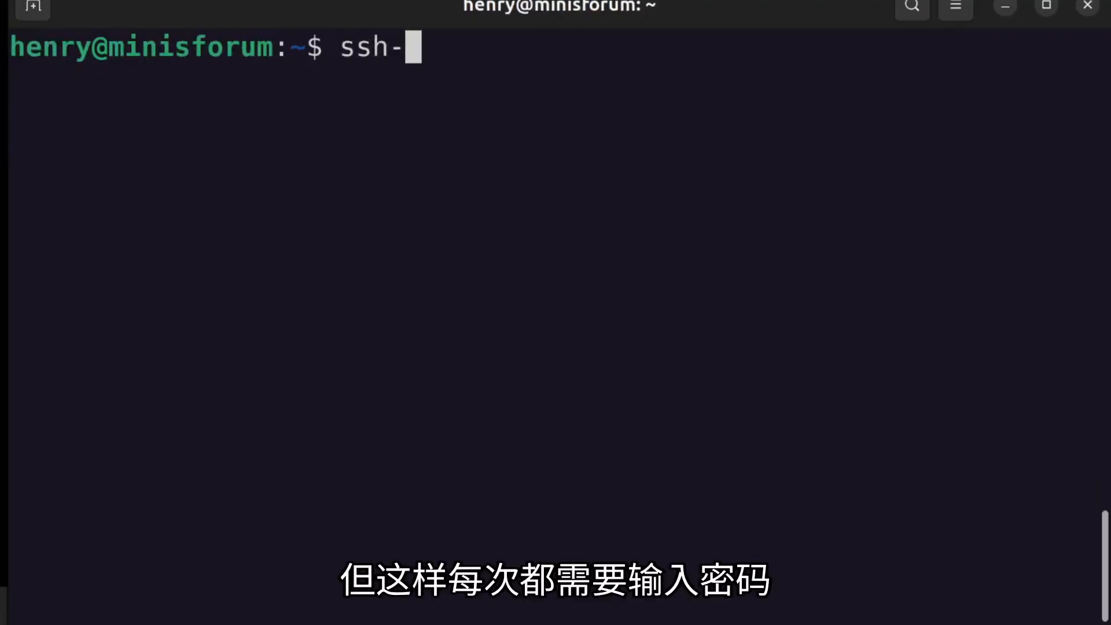
text(copy-id -i)
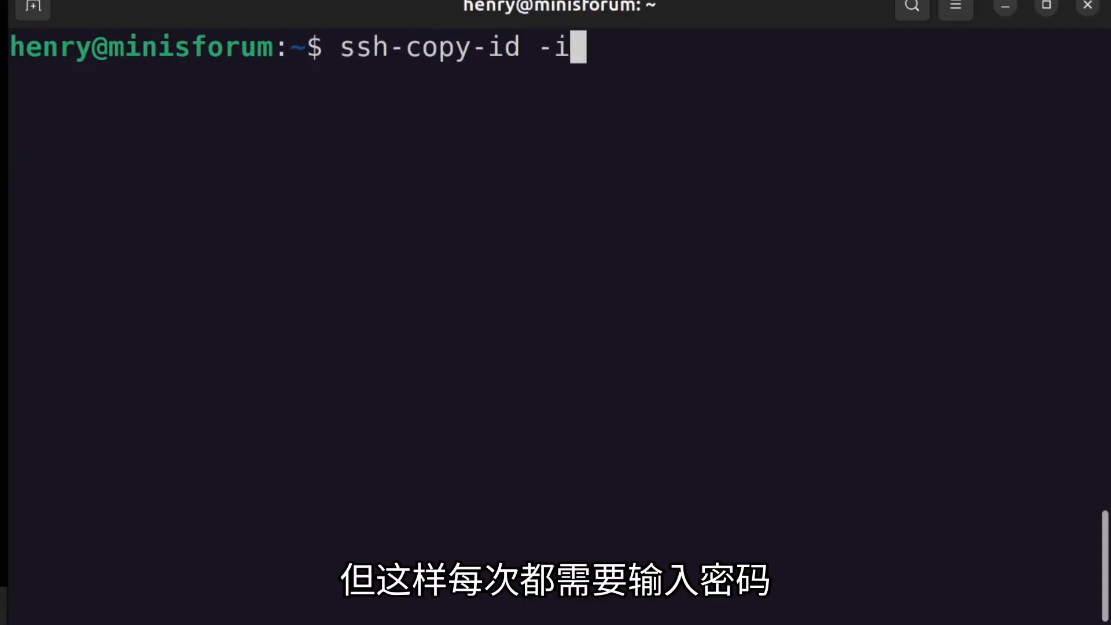
text(/home/henry/.ssh/id_rsa.pub)
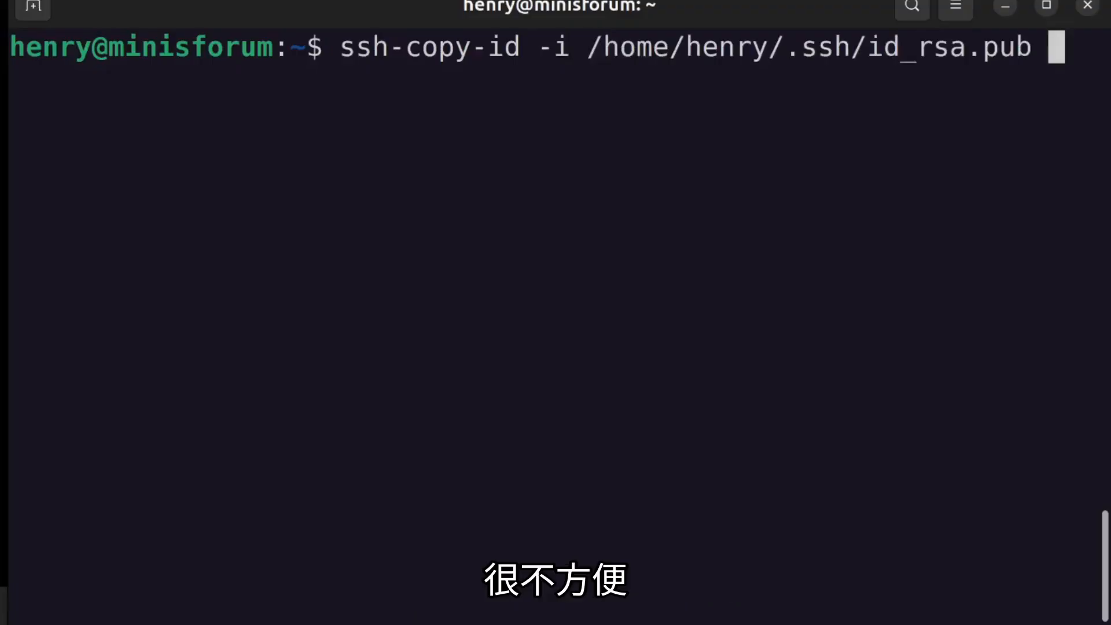
text(alvin)
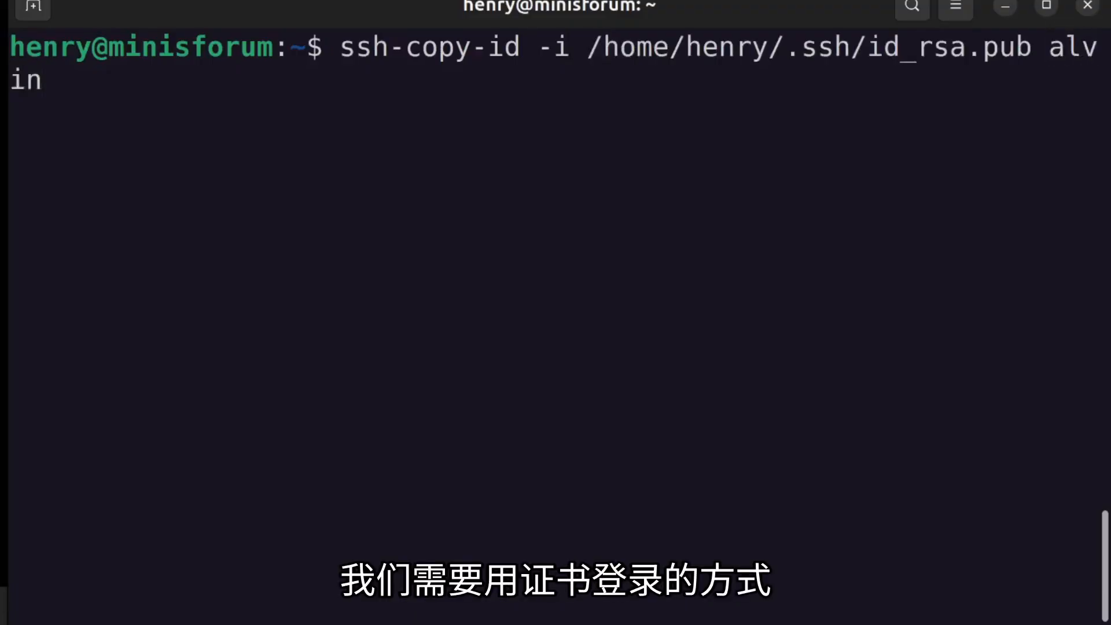
text(@1)
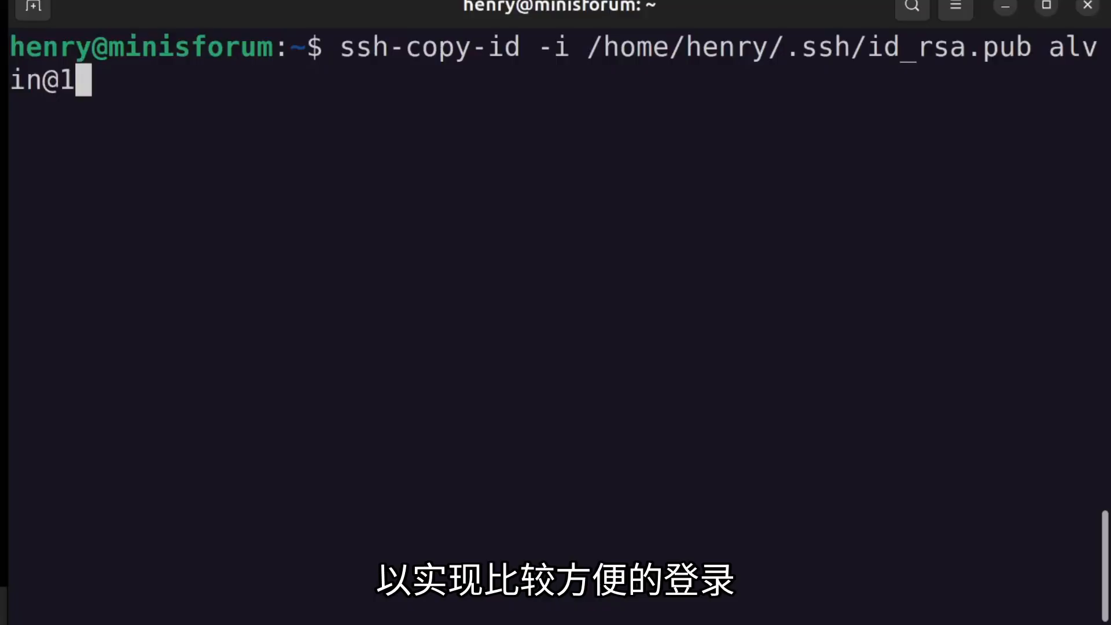
text(92.)
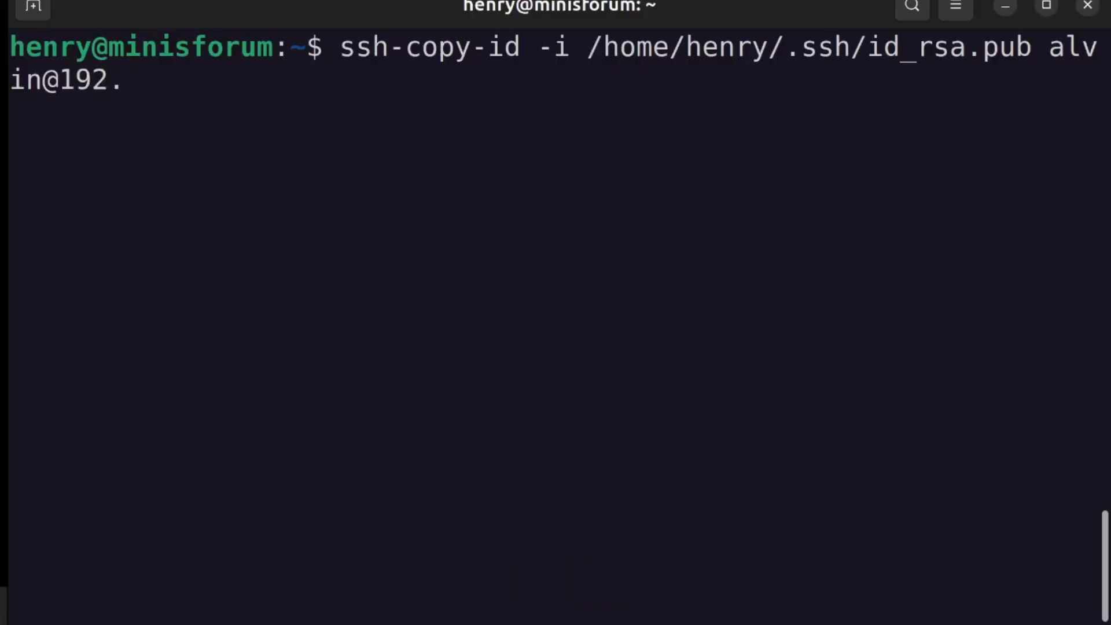
text(168)
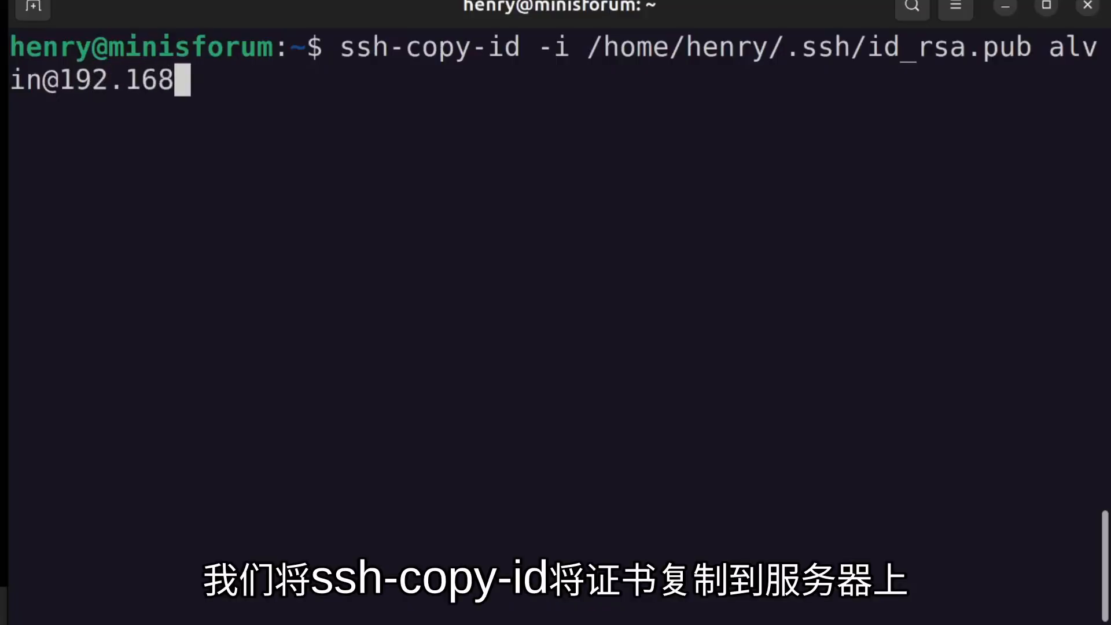
text(.3.)
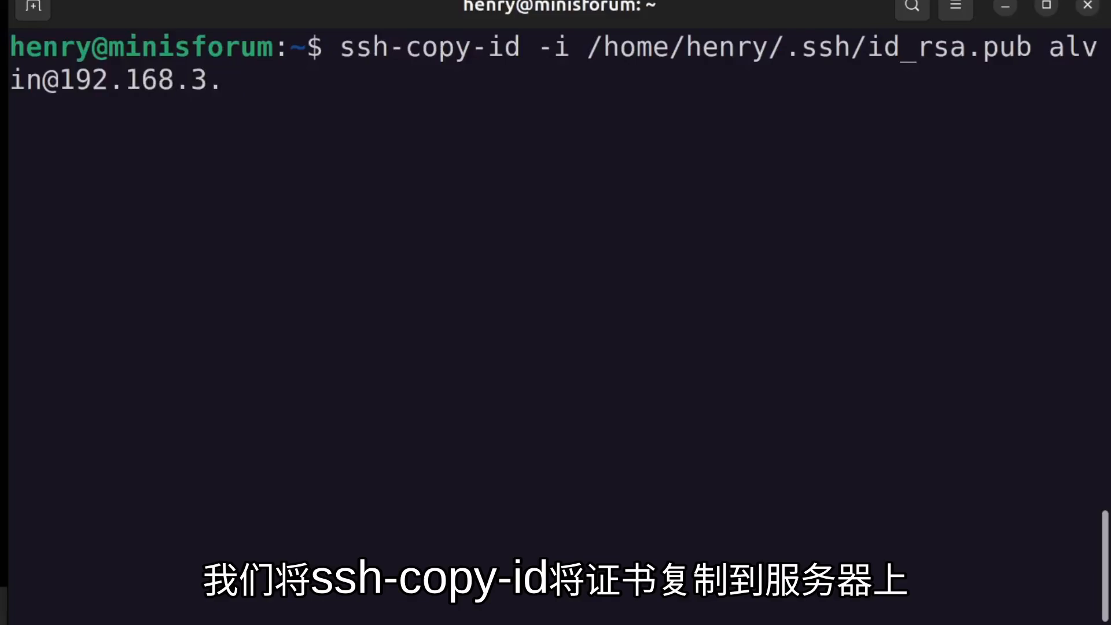
text(156)
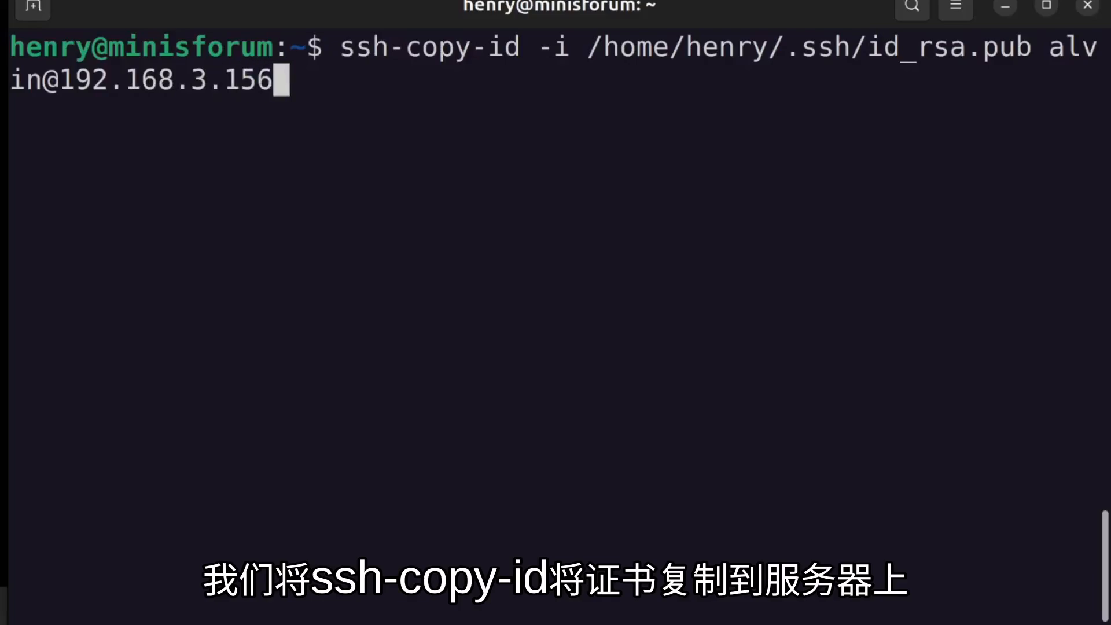
key(Return)
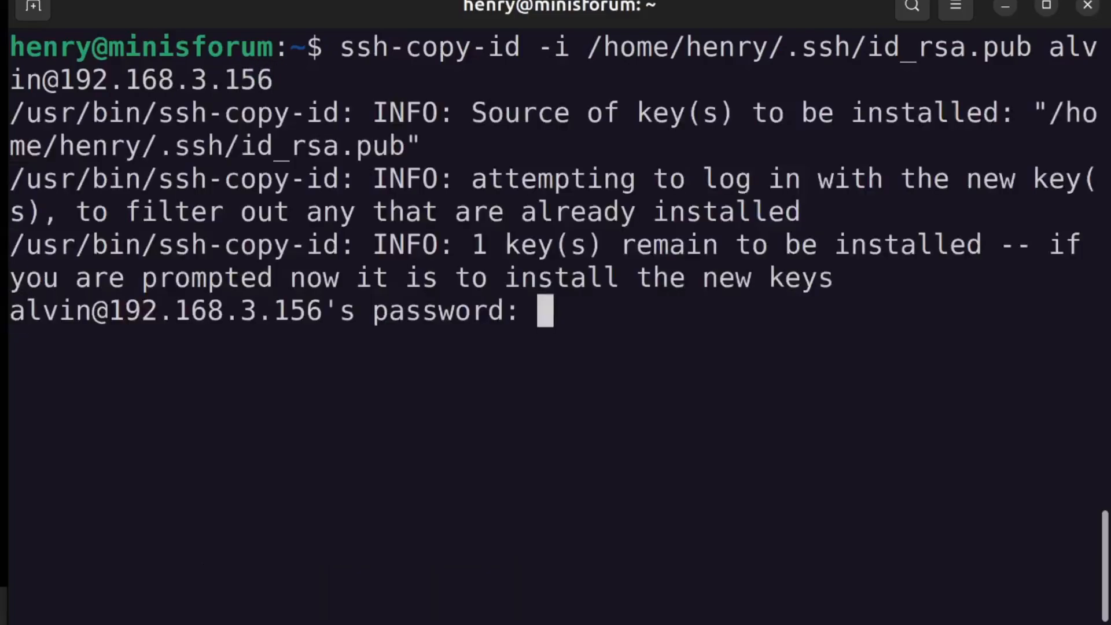
key(Return)
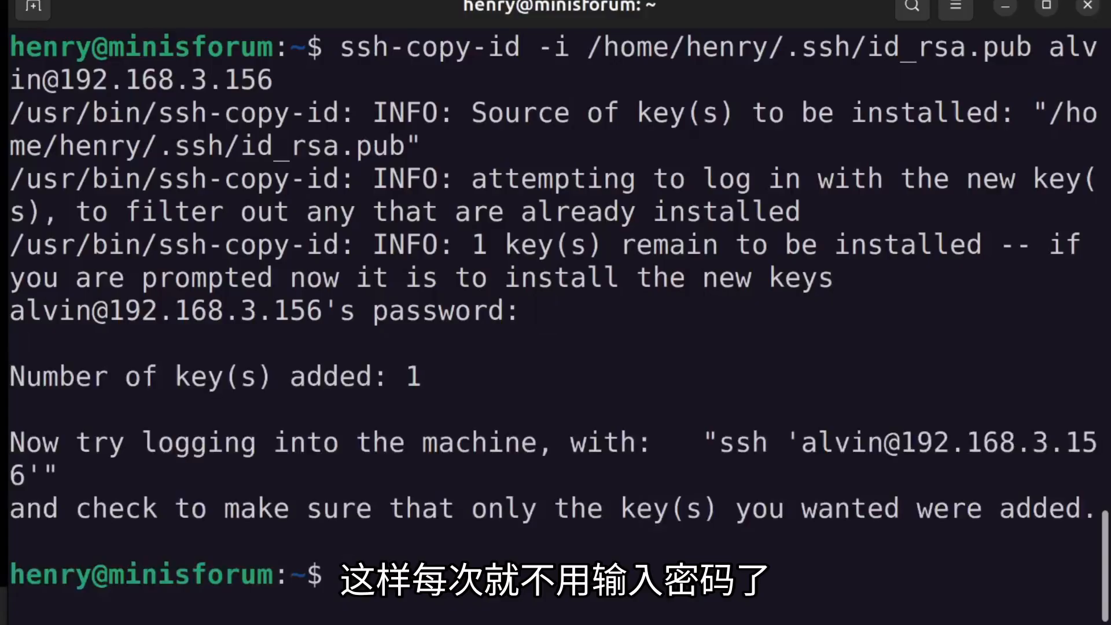
SSH into 192.168.3.156 again, now logging in without a password.
key(ctrl+l)
key(Up)
key(Up)
key(Return)
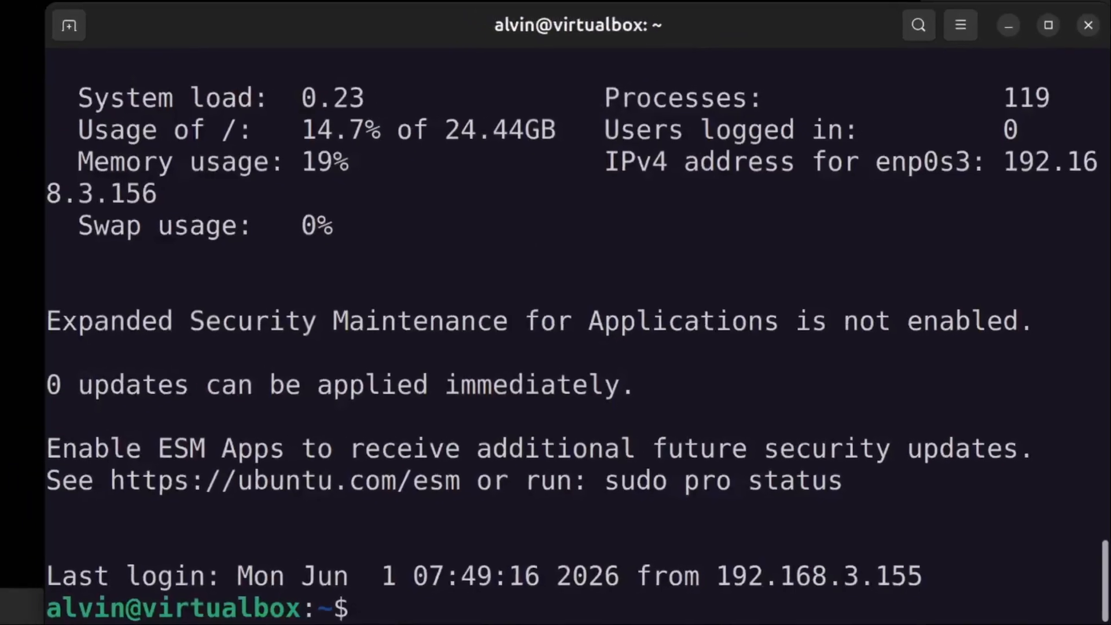
Minimize the VM console and VirtualBox Manager, and maximize the terminal window.
key(ctrl+l)
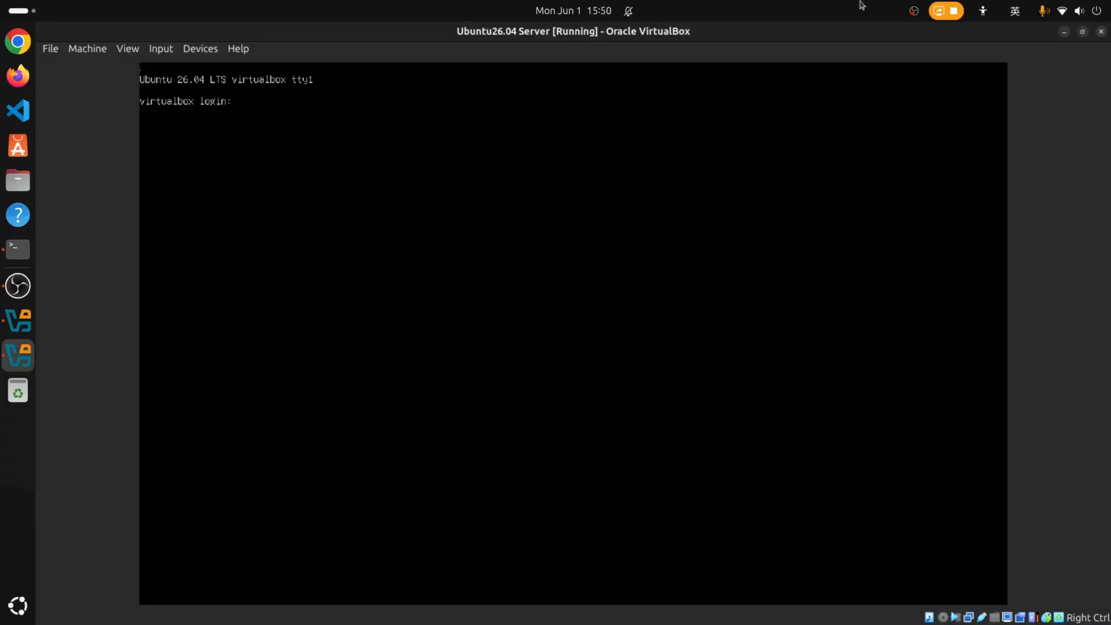
click(1083, 32)
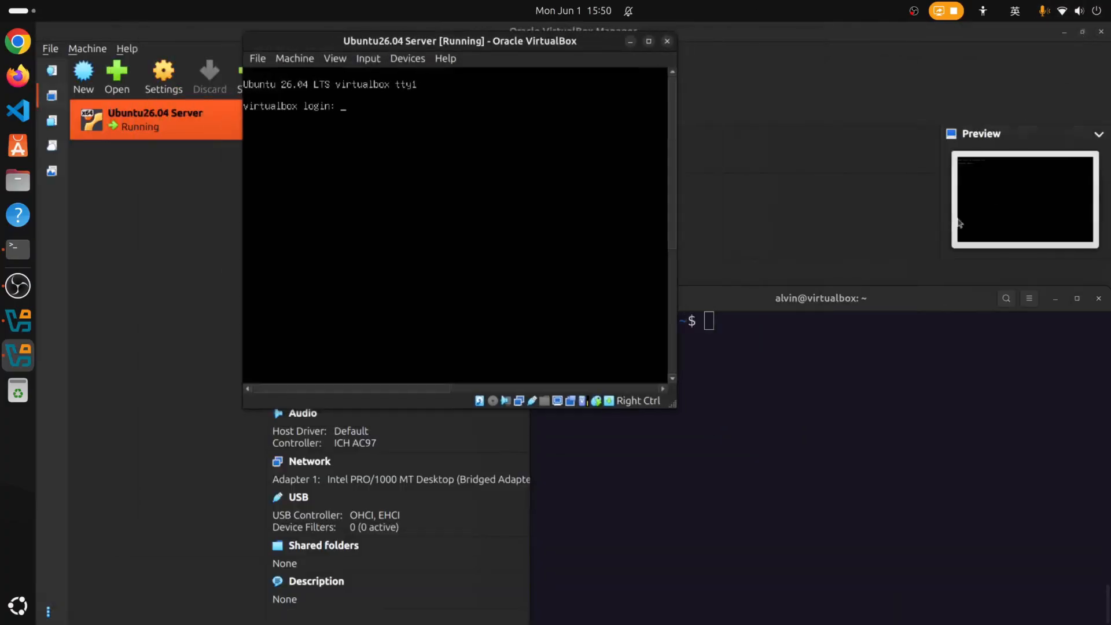
click(630, 42)
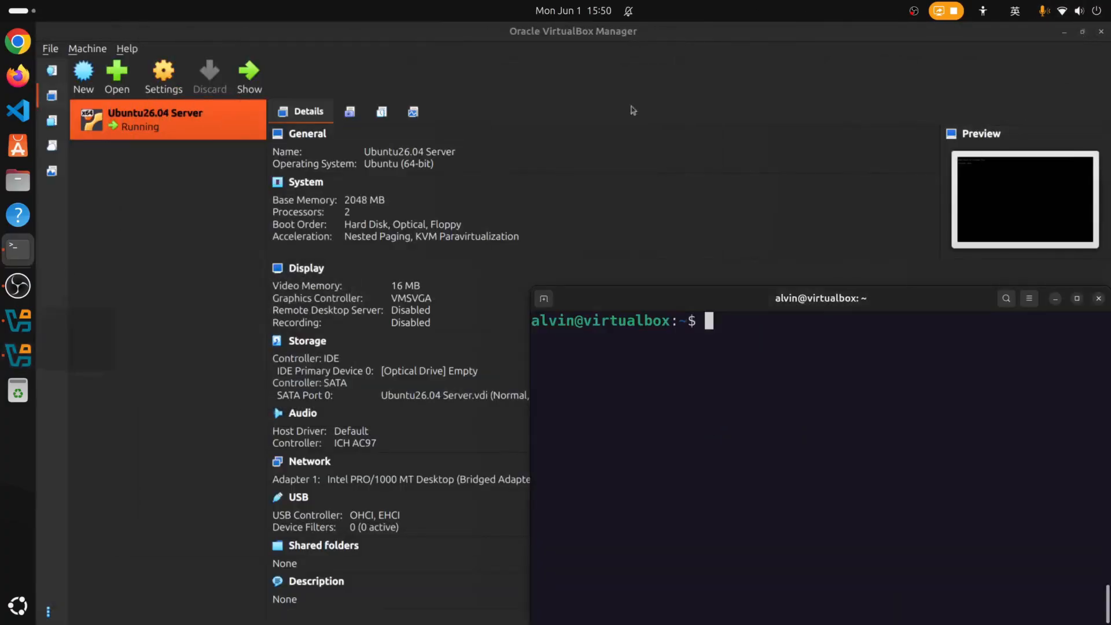
click(1066, 34)
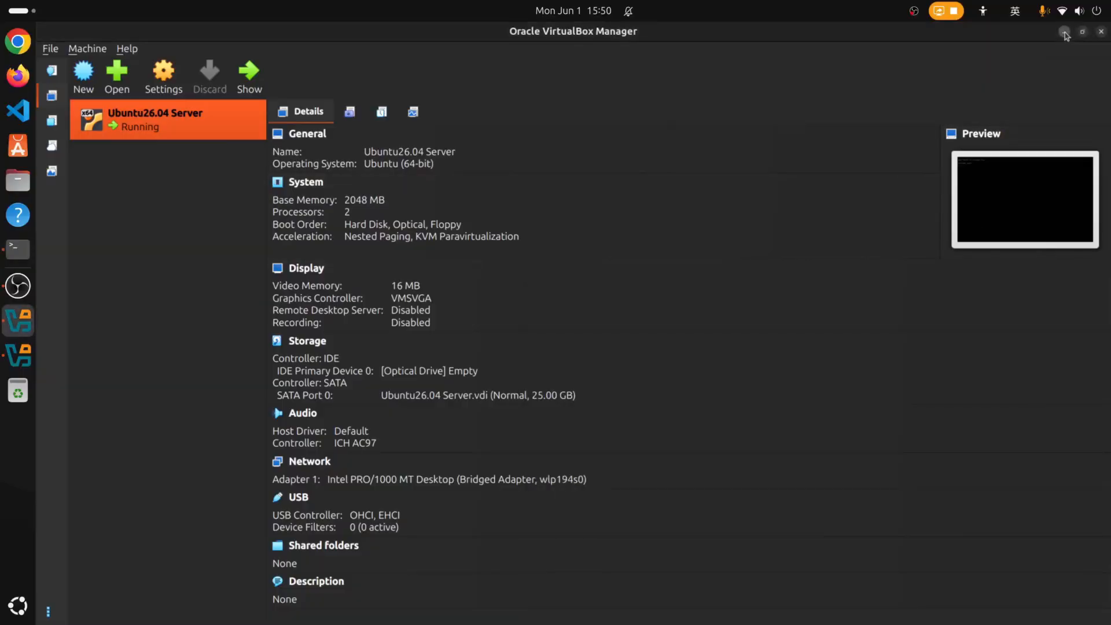
click(1065, 32)
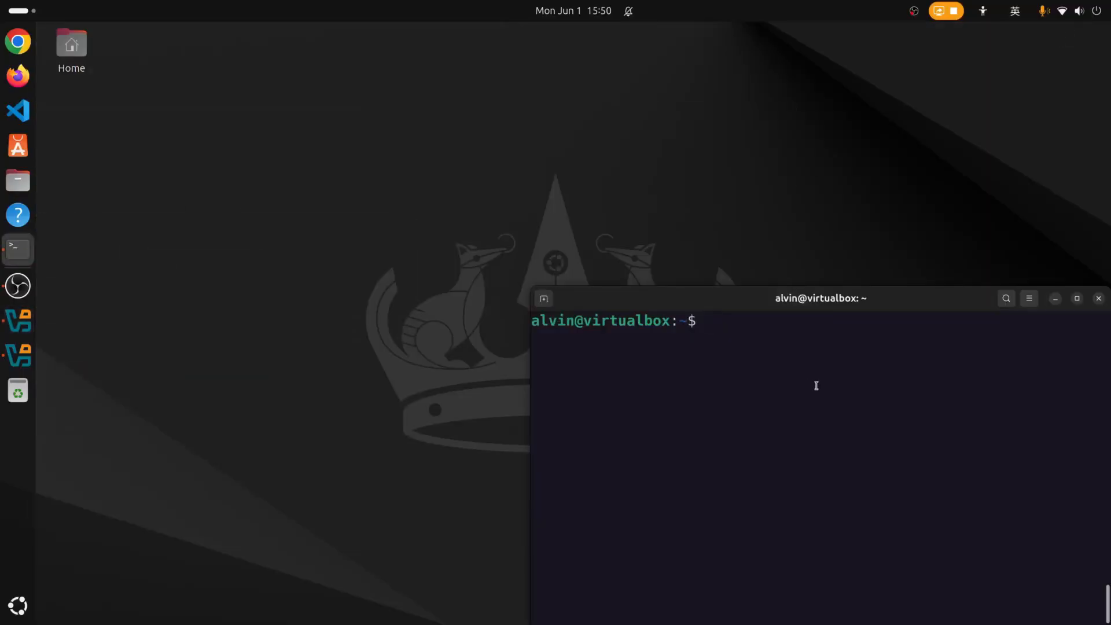
double_click(813, 298)
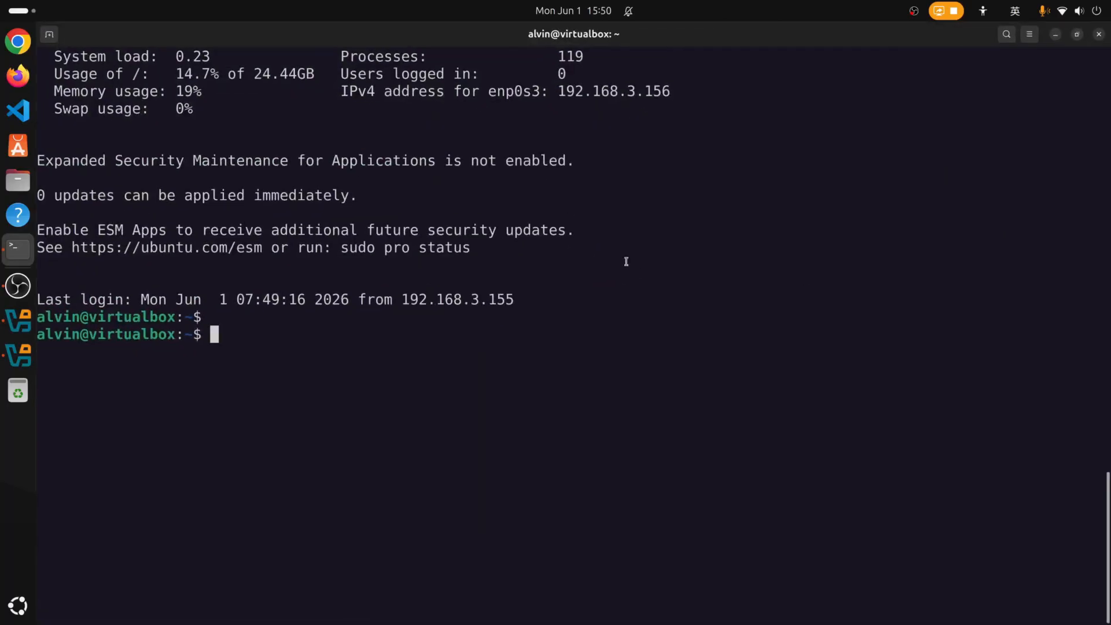
Run sudo apt update && sudo apt upgrade on the server with the sudo password.
key(ctrl+l)
text(ls)
key(Return)
text(ls)
key(Return)
key(ctrl+l)
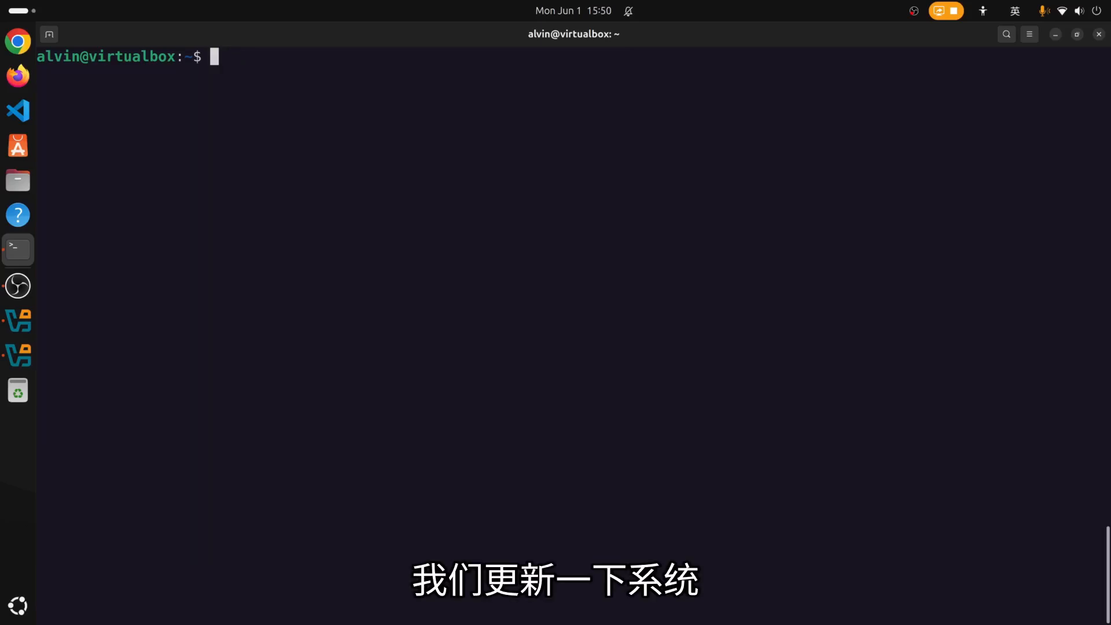
text(sudo apt )
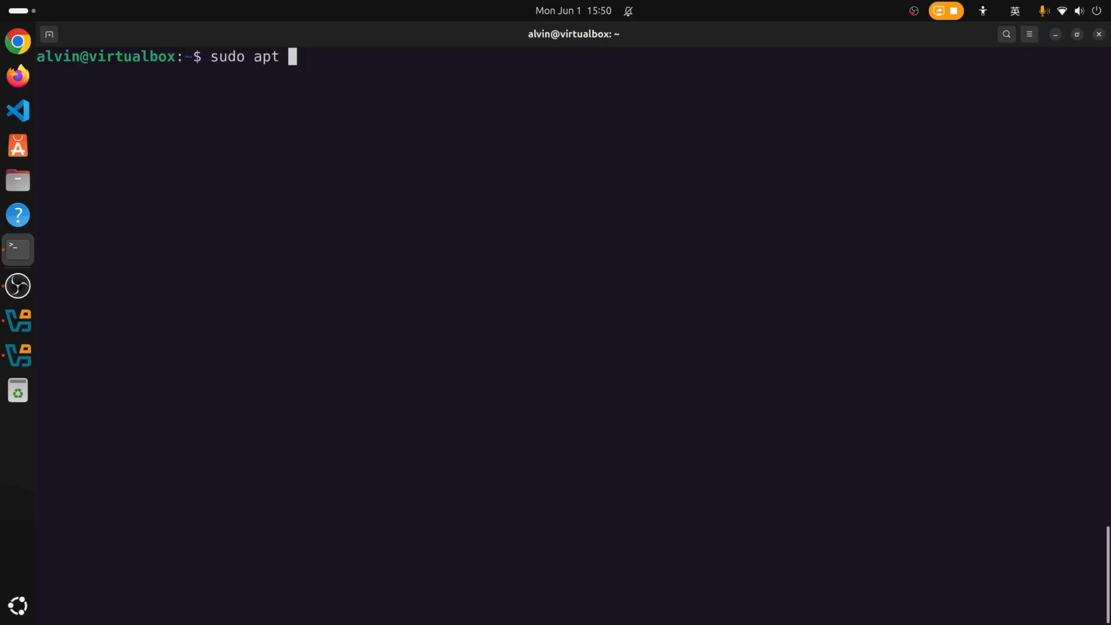
text(update && sudo apt upgrade)
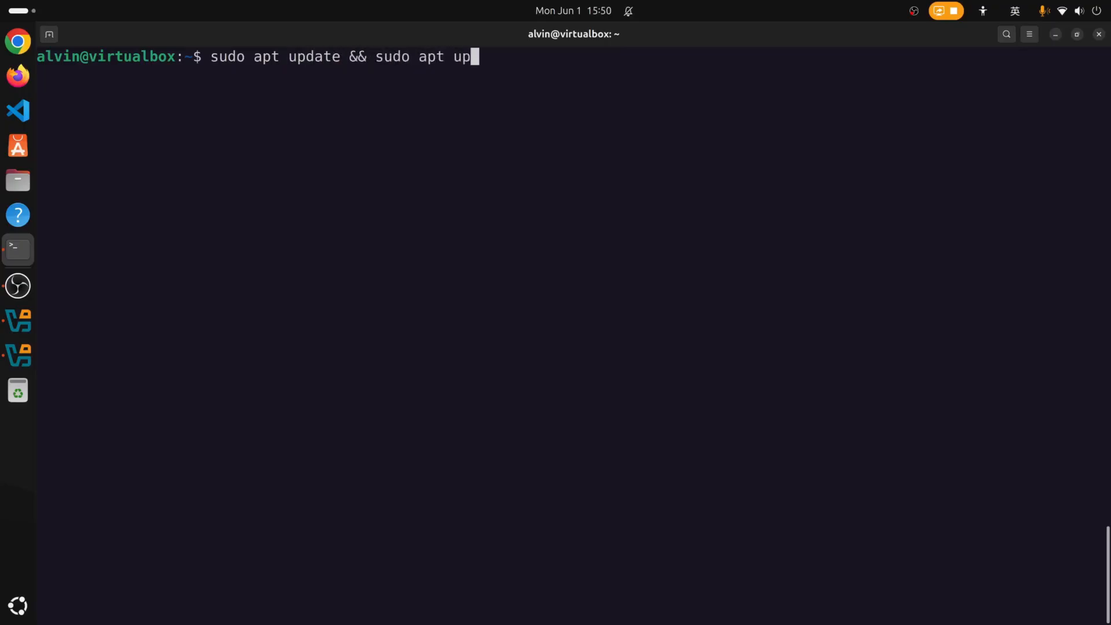
key(Return)
text(********)
key(Return)
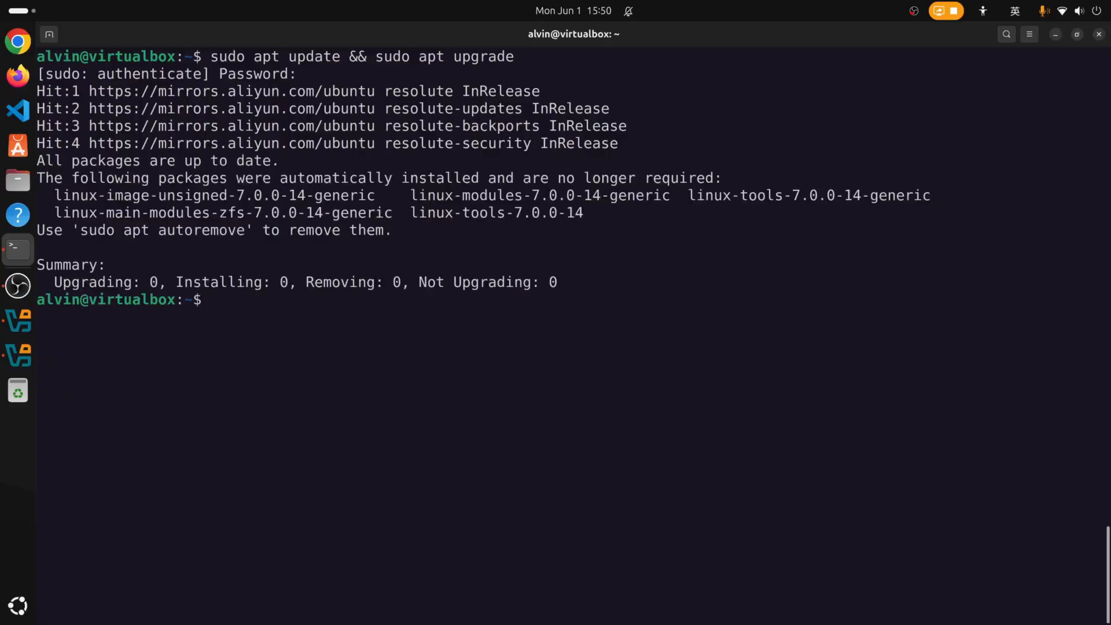
Remove the five unneeded 7.0.0-14 kernel packages with sudo apt autoremove, freeing 192 MB.
text(auto apt r)
key(ctrl+u)
text(sud)
text(autoremove)
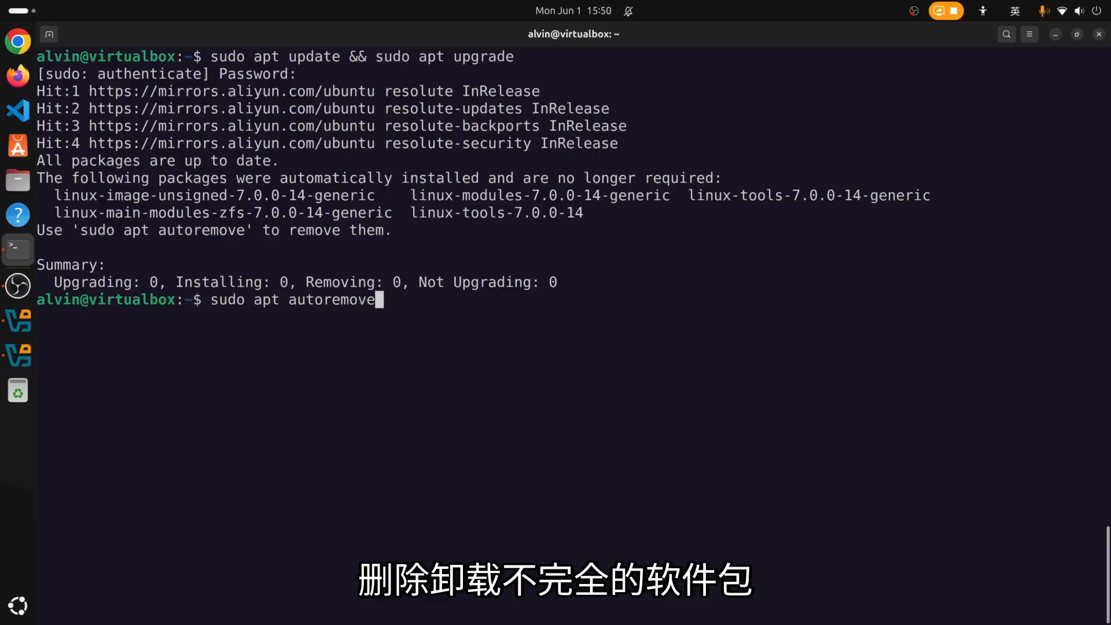
key(Return)
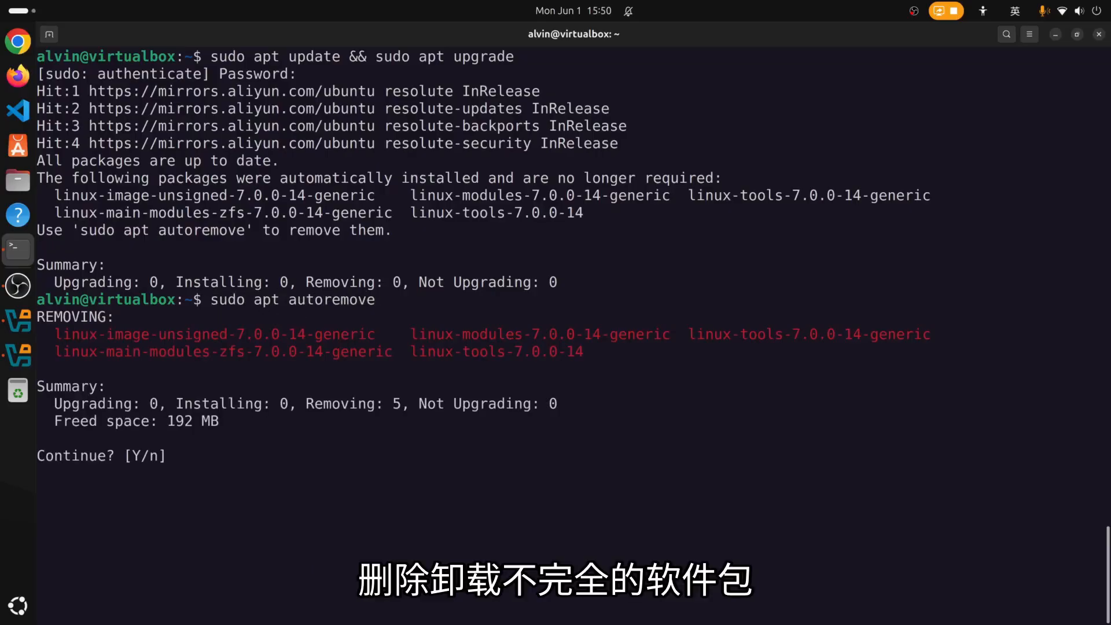
key(Return)
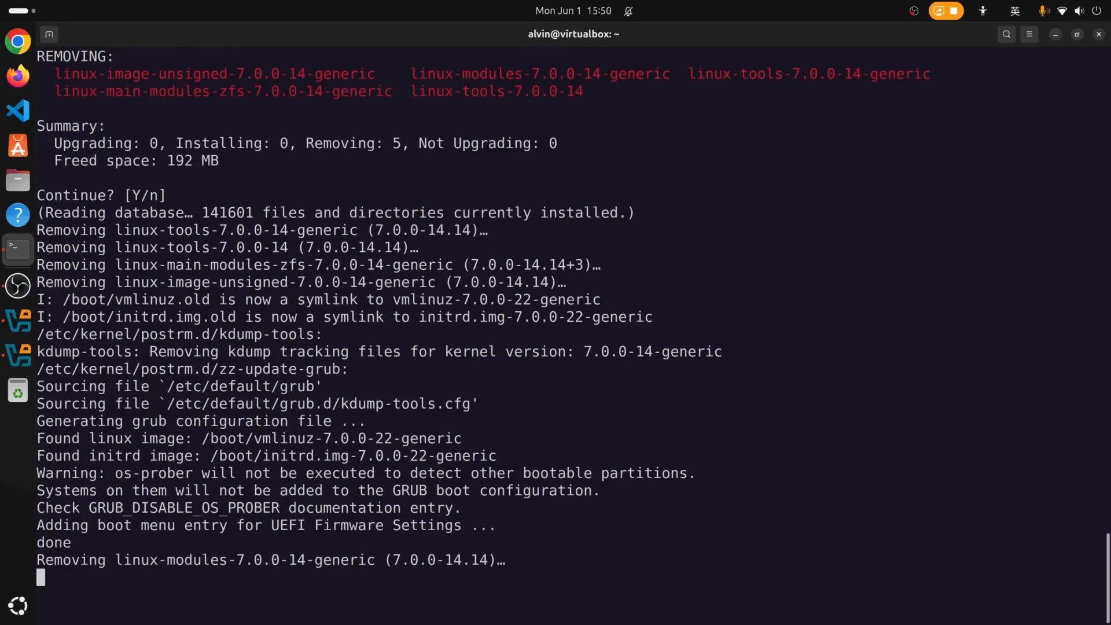
Confirm the running kernel is 7.0.0-22-generic and /boot holds only that kernel.
text(ls /boot)
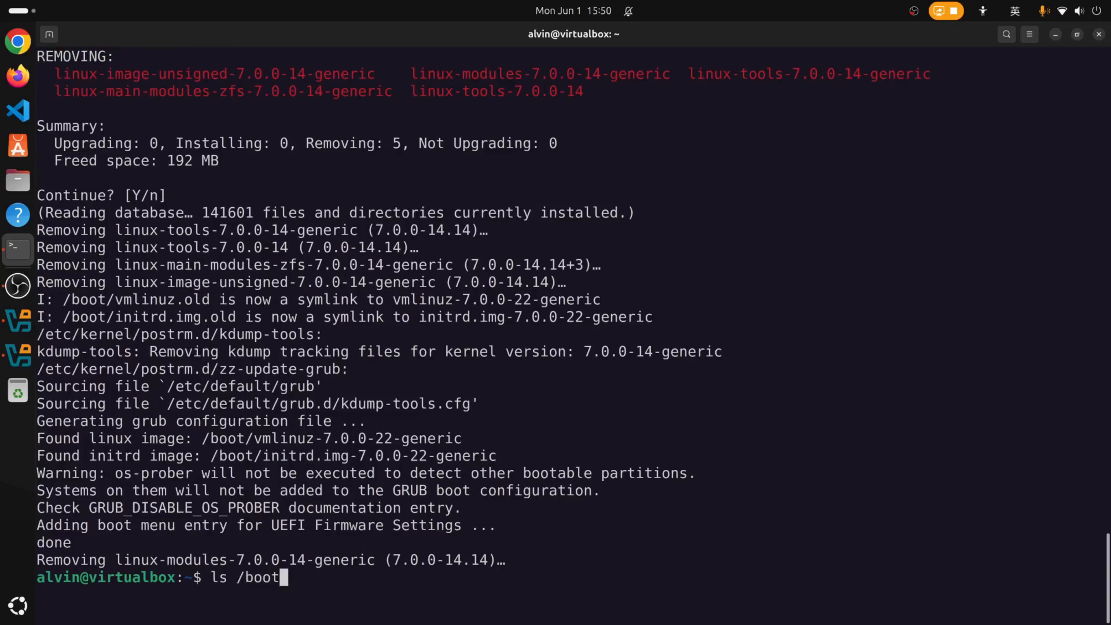
key(Return)
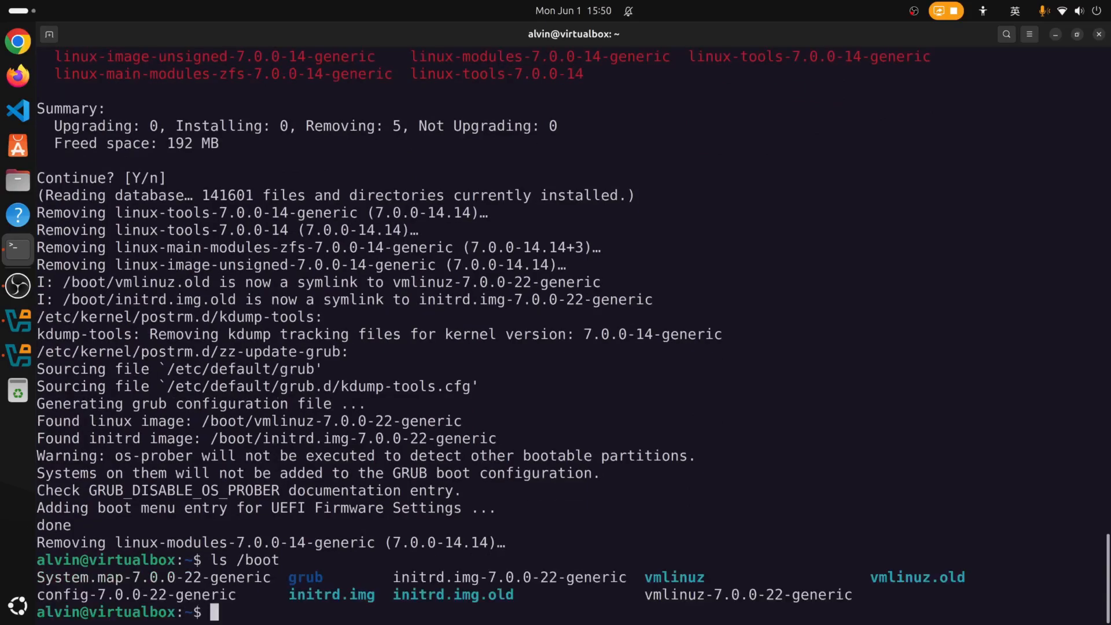
key(ctrl+l)
text(uname -r)
key(Return)
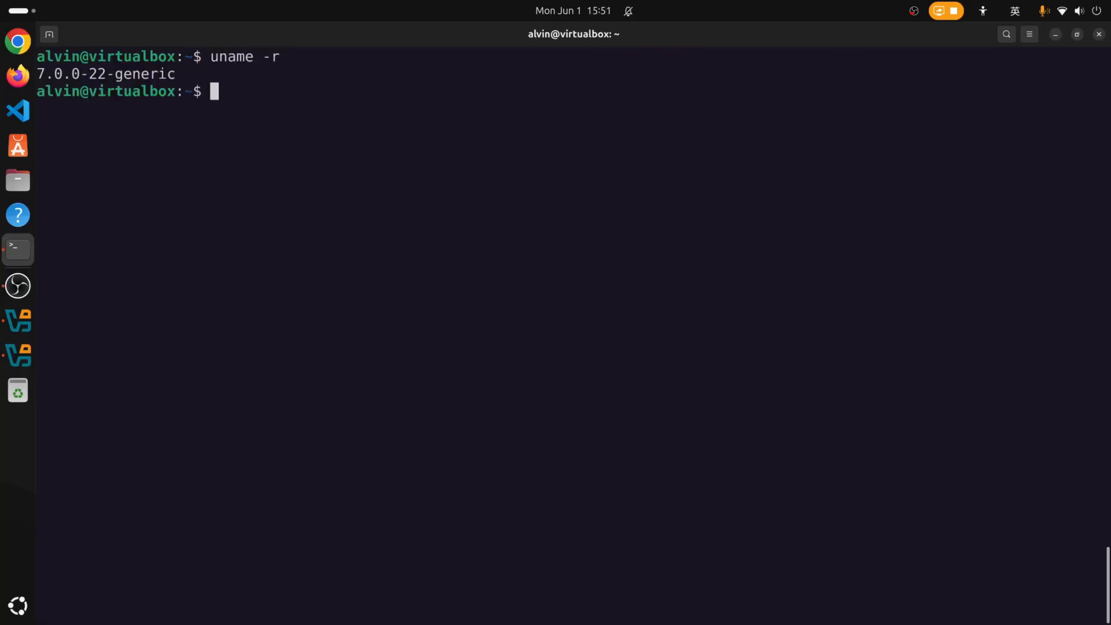
text(ls /boot)
key(Return)
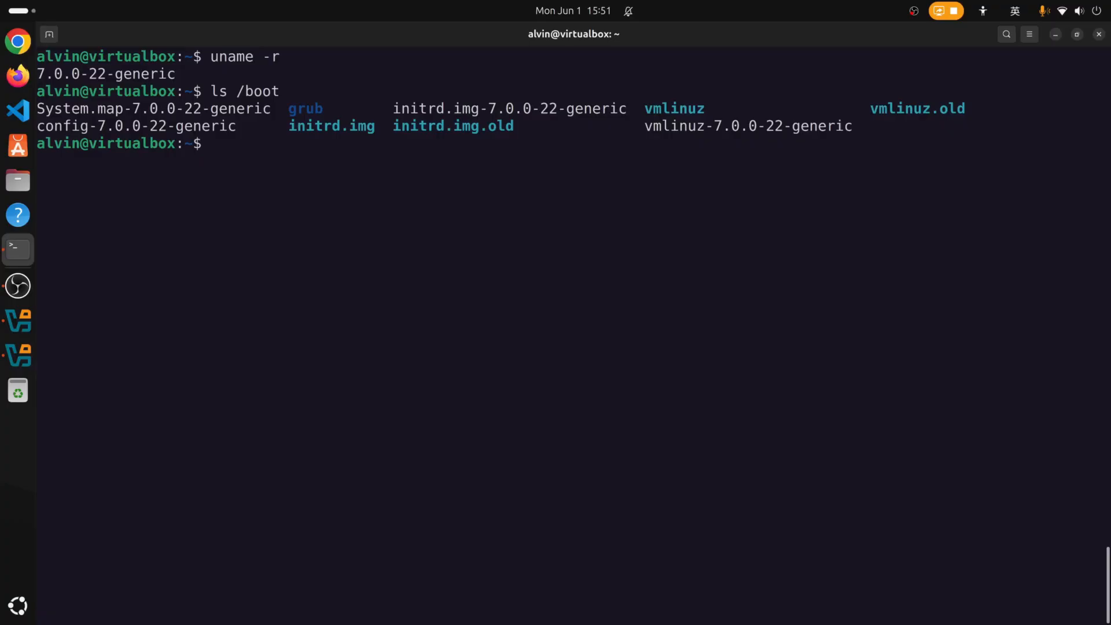
Run sudo apt install vim, which reports vim is already the newest version.
key(ctrl+l)
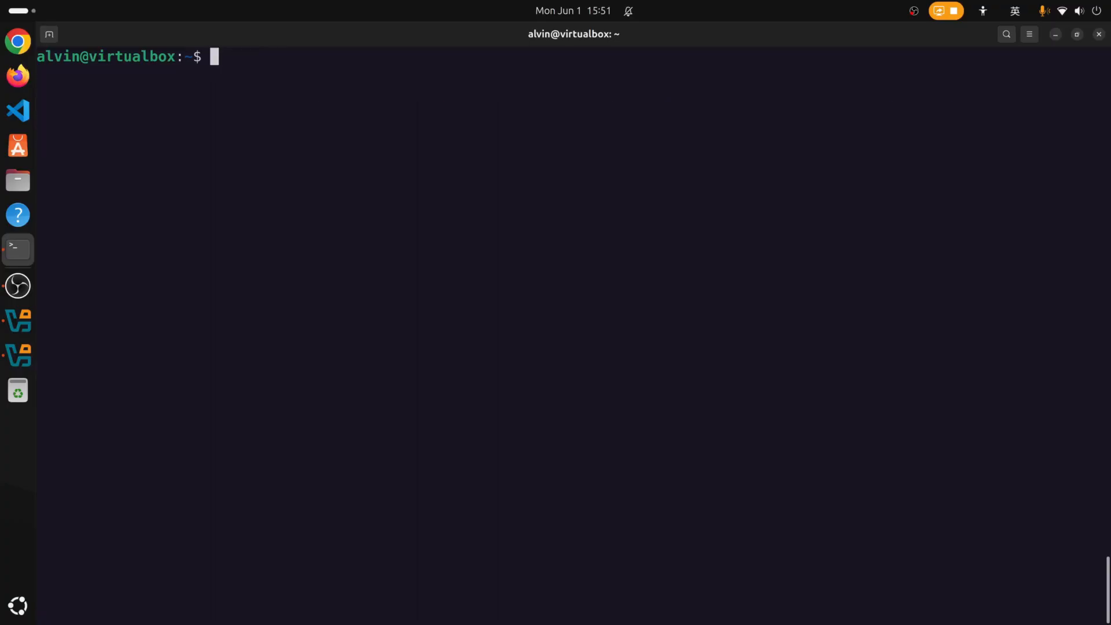
text(sudo apt )
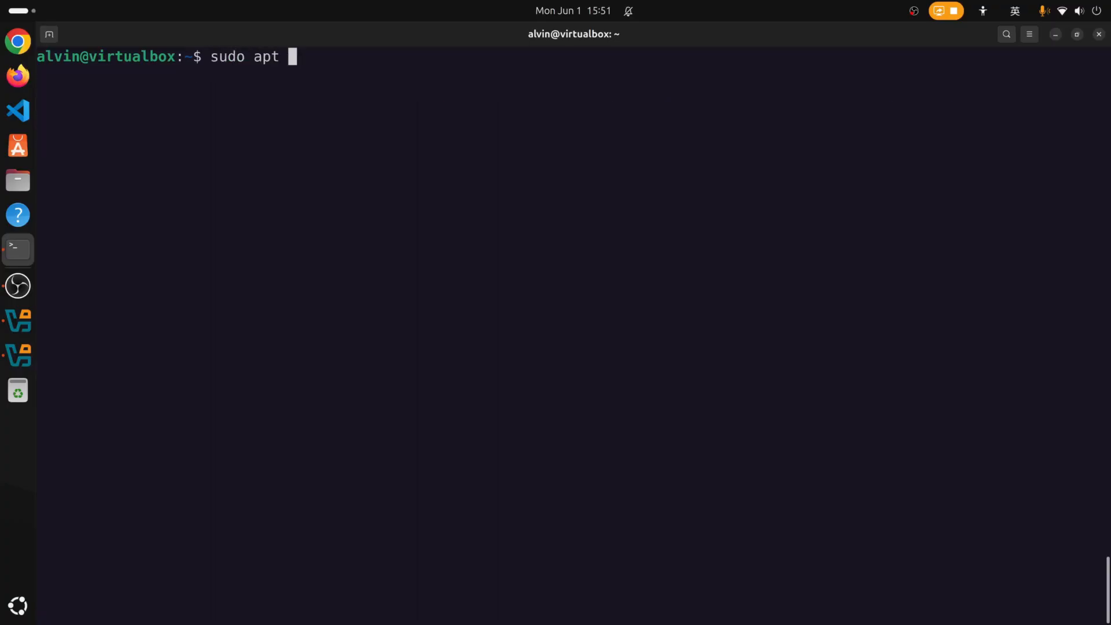
text(install vim)
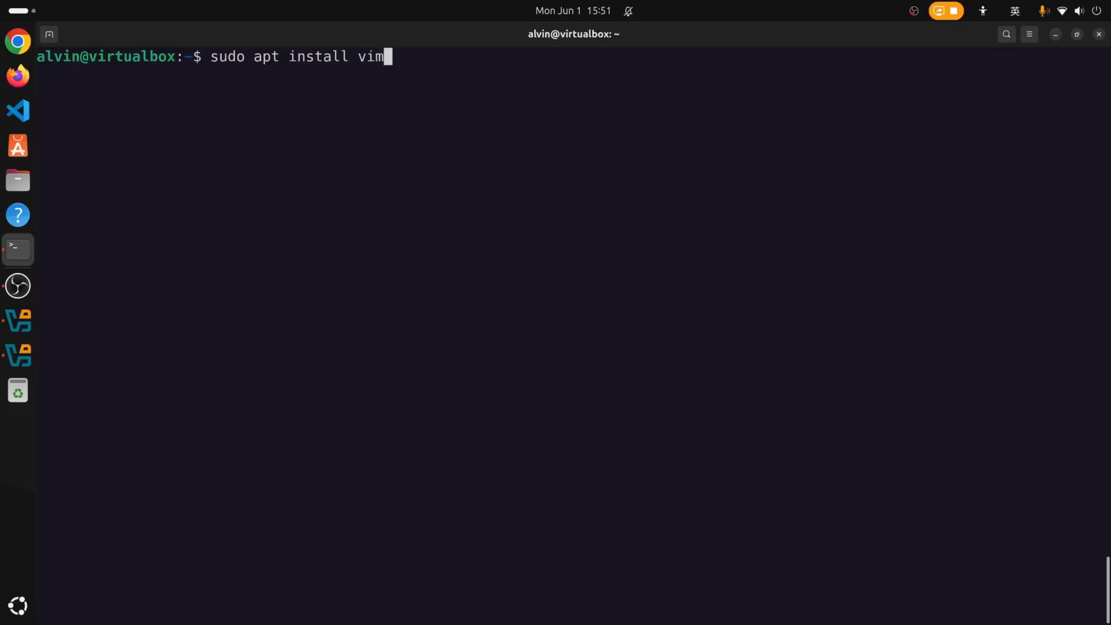
key(Return)
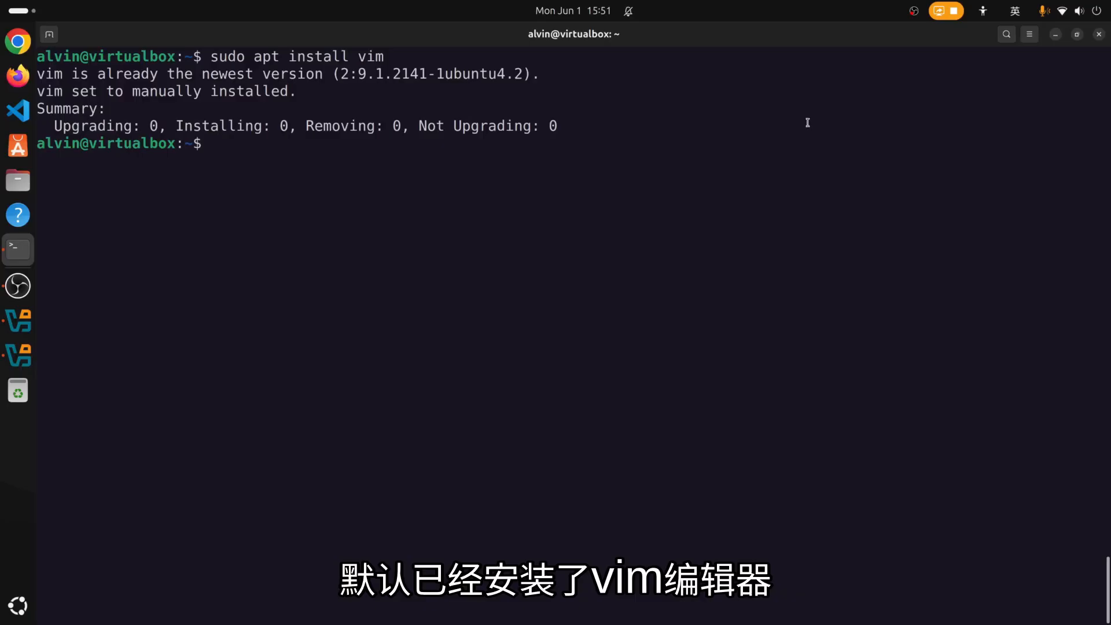
Restore the terminal to a smaller window centred on the screen.
click(1077, 34)
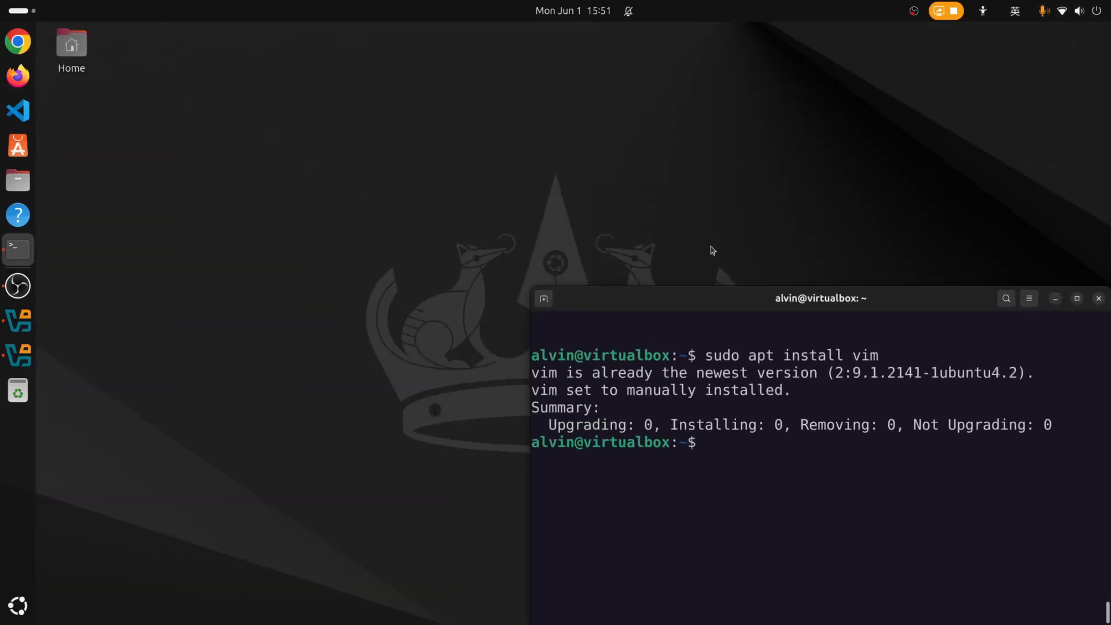
drag(770, 299, 528, 120)
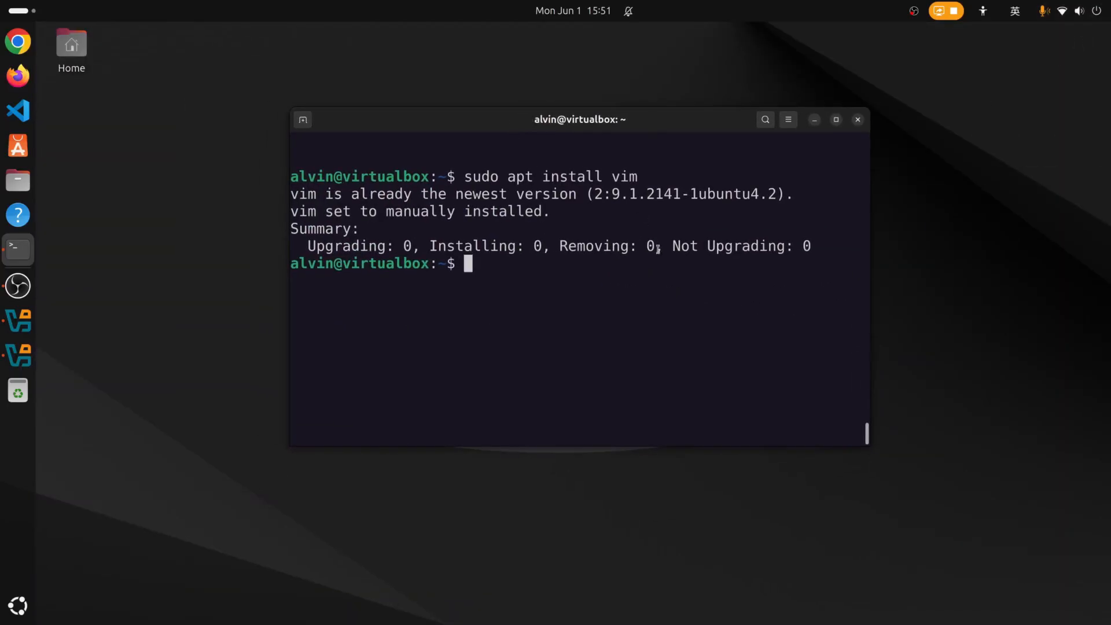
key(ctrl+l)
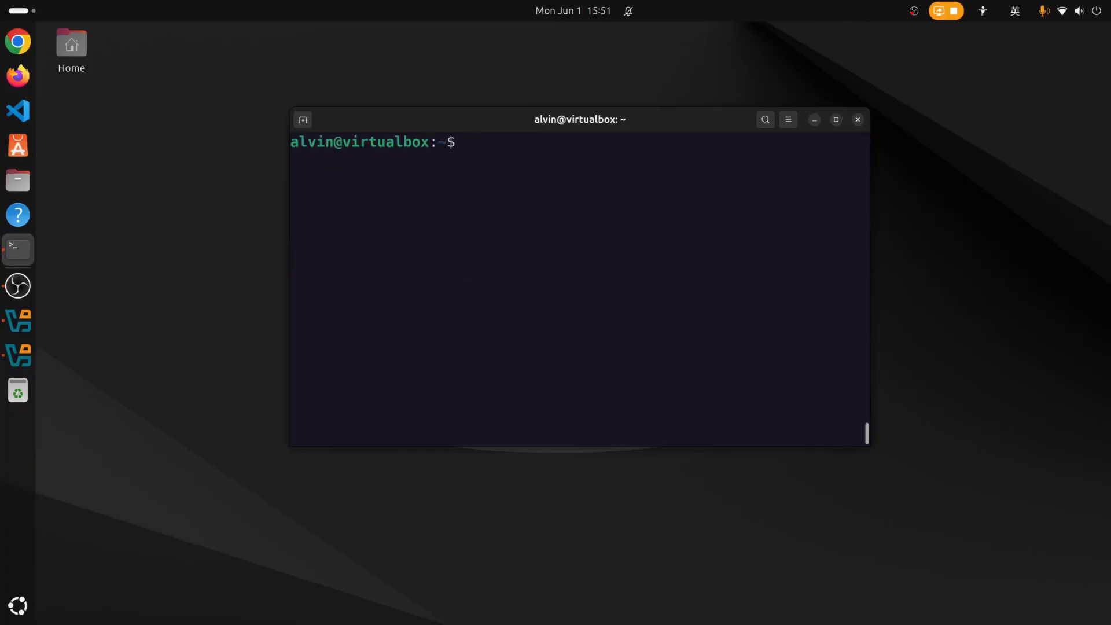
Check the empty home directory with ls and pwd, then start top.
text(ls)
key(Return)
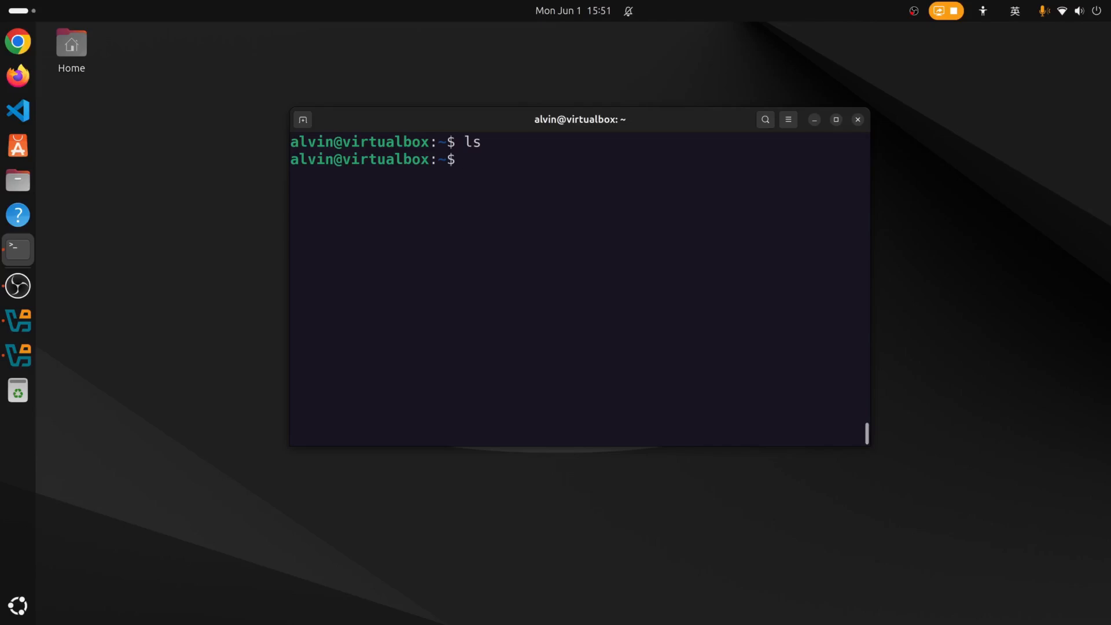
key(ctrl+l)
text(pwd)
key(Return)
text(ls)
key(Return)
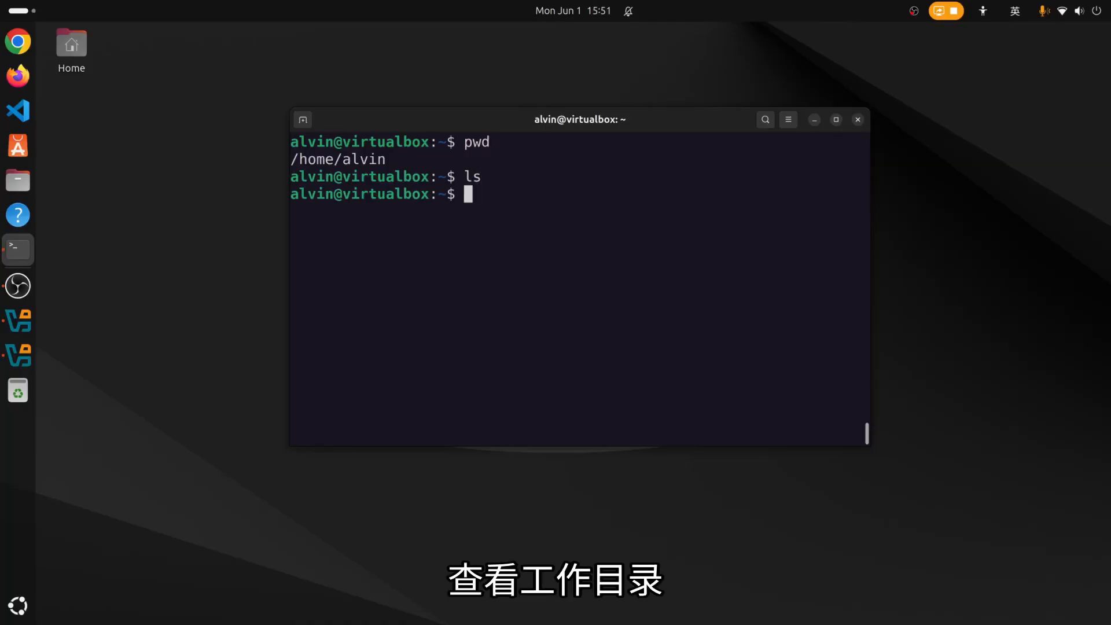
text(top)
key(Return)
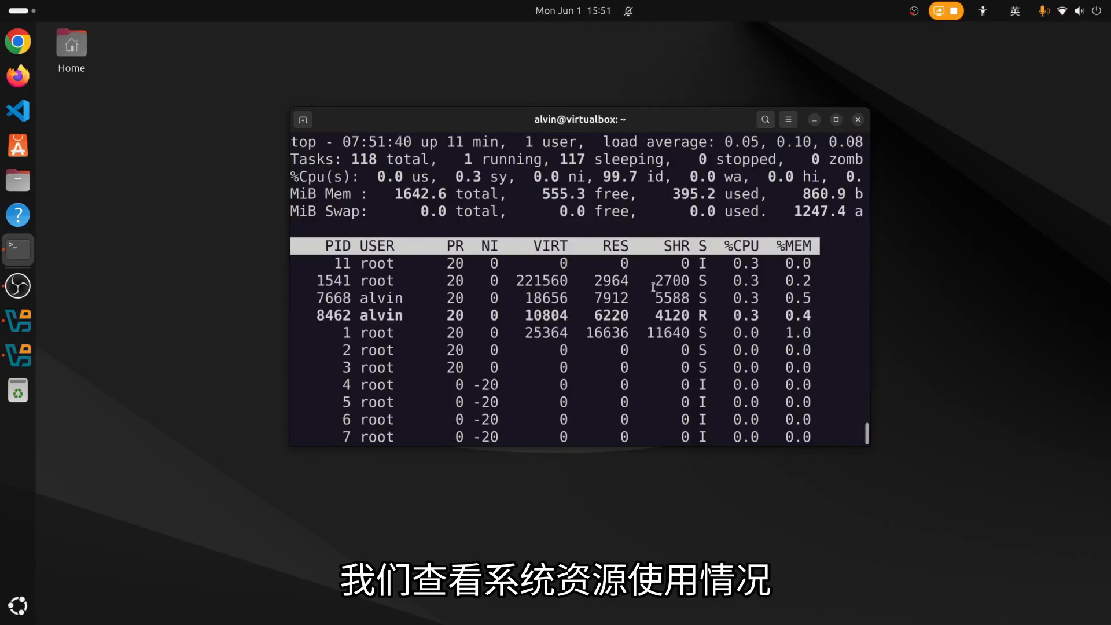
Exit top and clear the terminal screen.
scroll(654, 285, up, 6)
scroll(653, 285, down, 6)
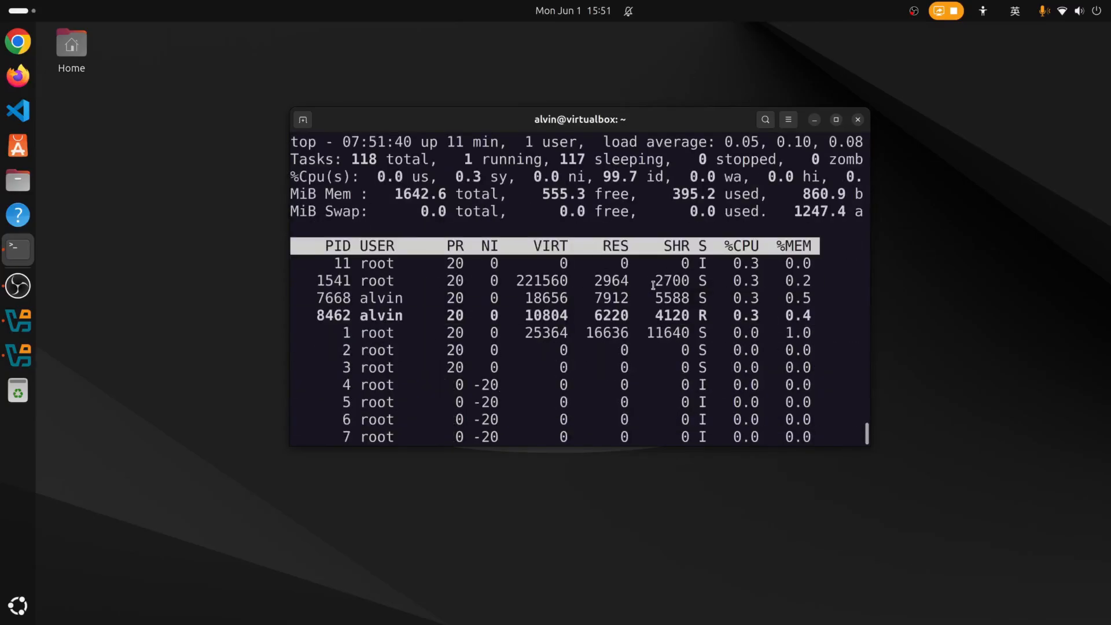
key(q)
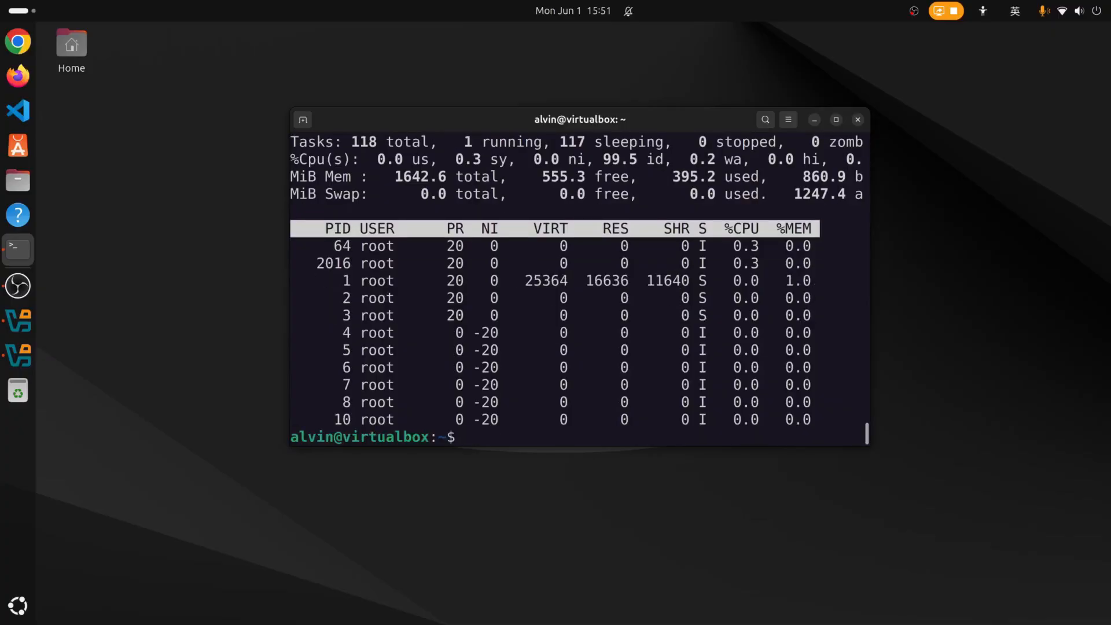
key(ctrl+l)
Run htop and browse its I/O and Main process views.
text(htop)
key(Return)
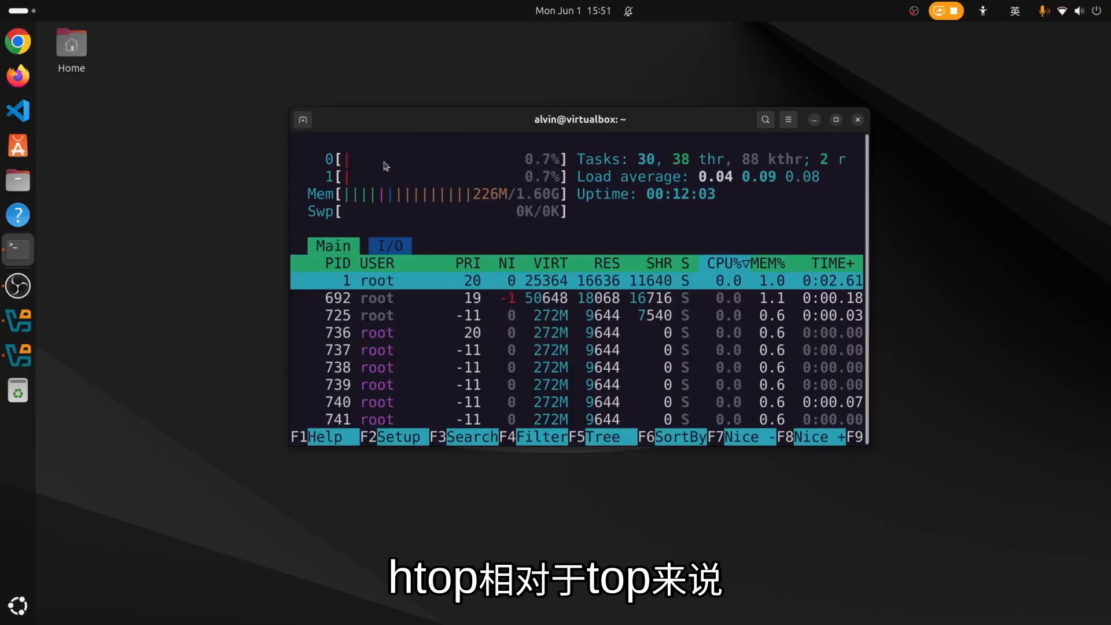
click(406, 248)
click(339, 252)
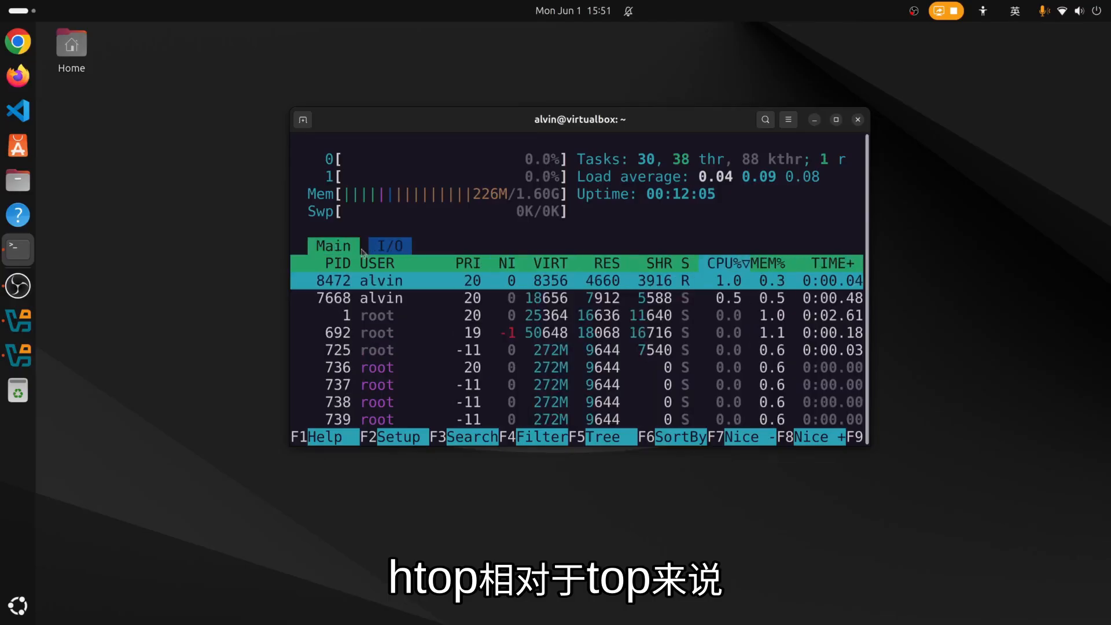
scroll(590, 275, down, 2)
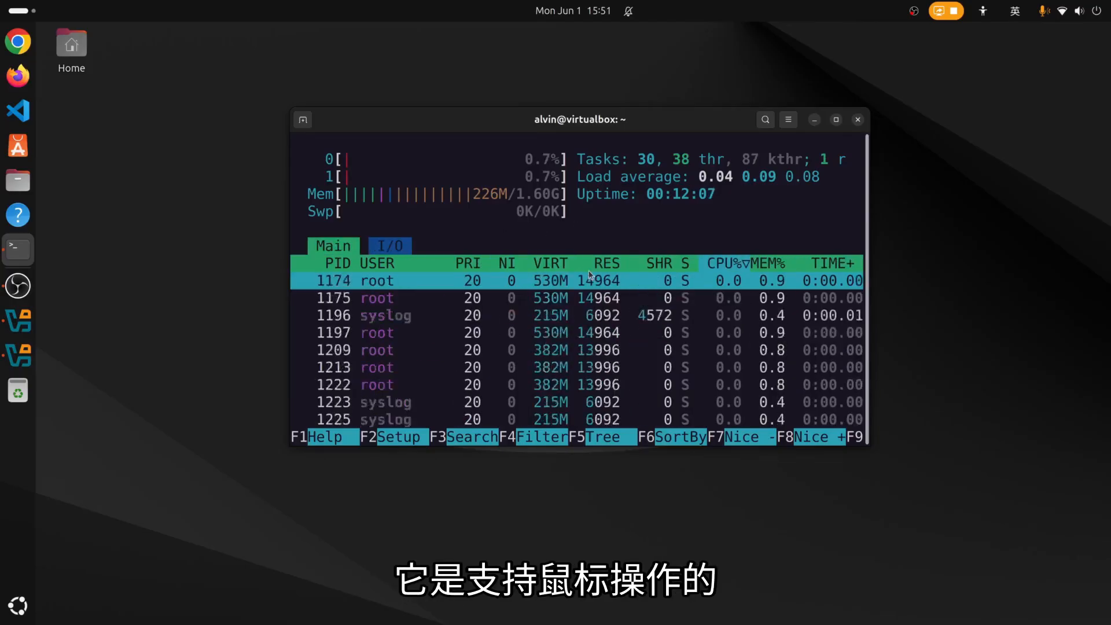
scroll(590, 275, down, 5)
scroll(589, 275, up, 10)
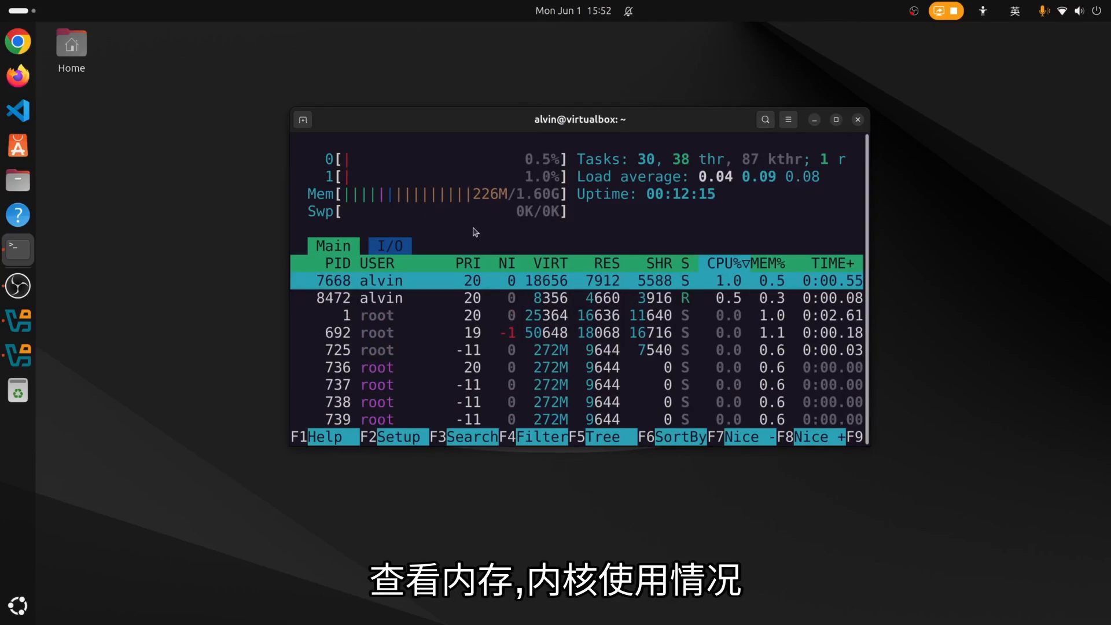
Quit htop and verify with sudo systemctl status ssh that ssh.service is active (running).
key(q)
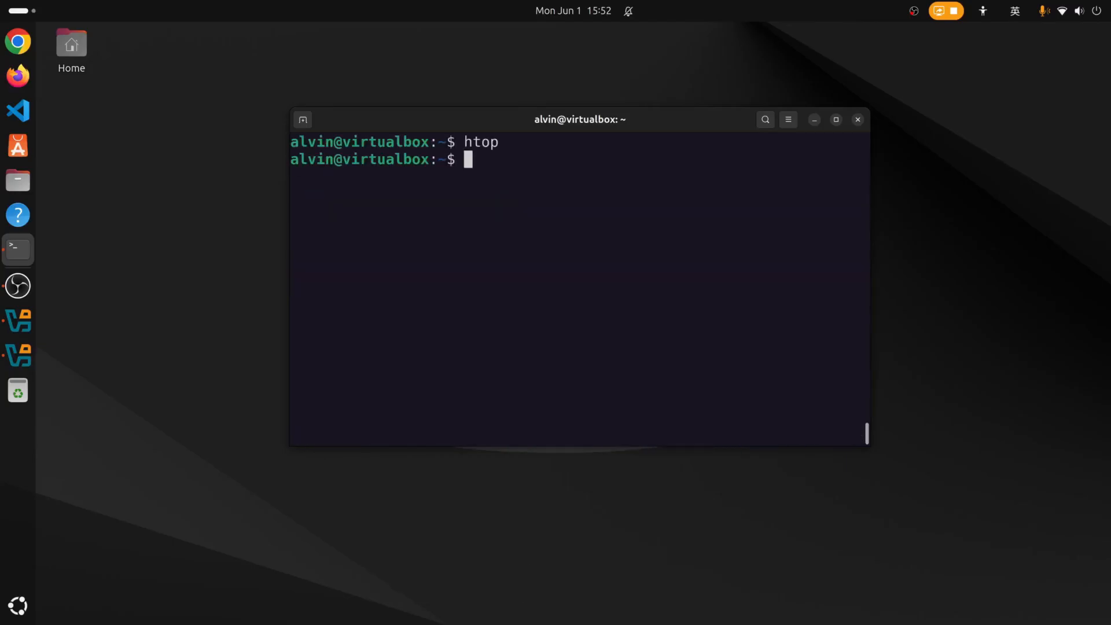
key(ctrl+l)
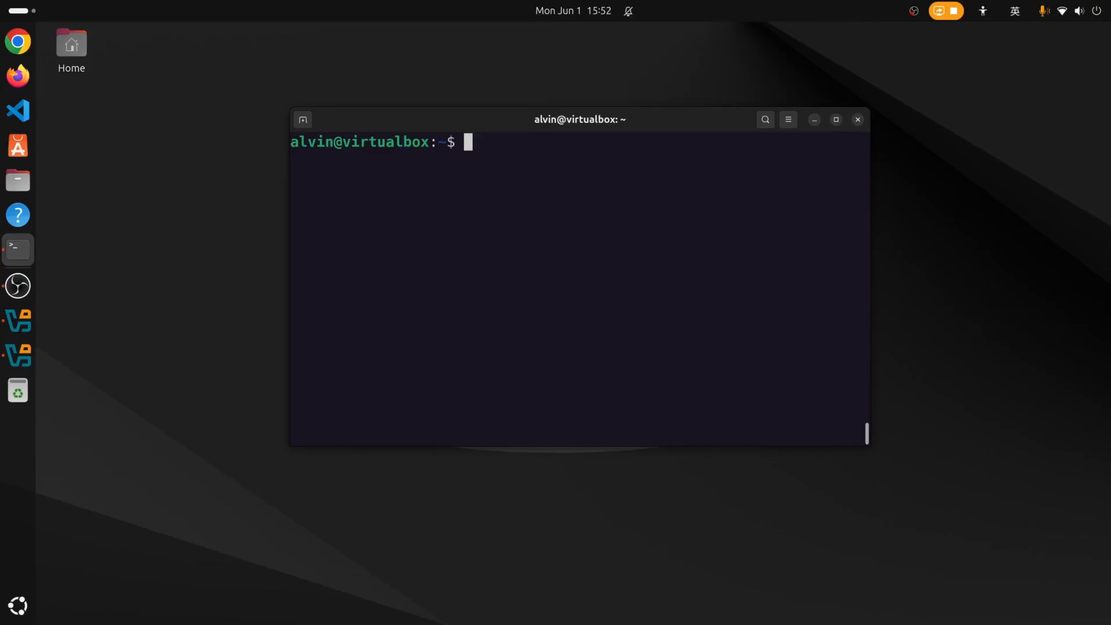
text(sudo systemc)
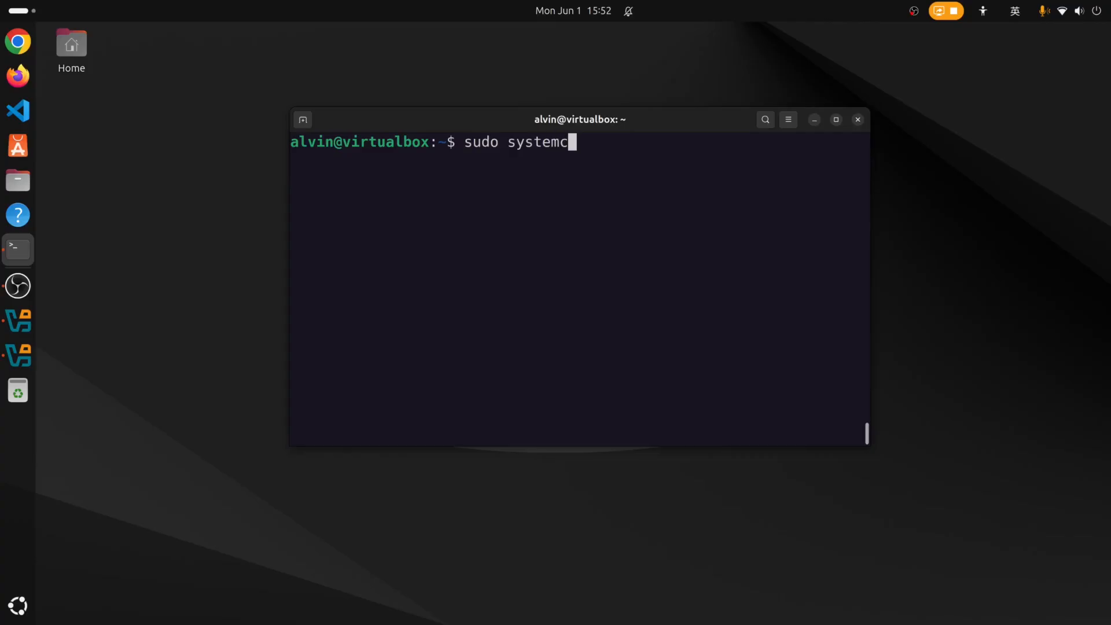
text(tl stat)
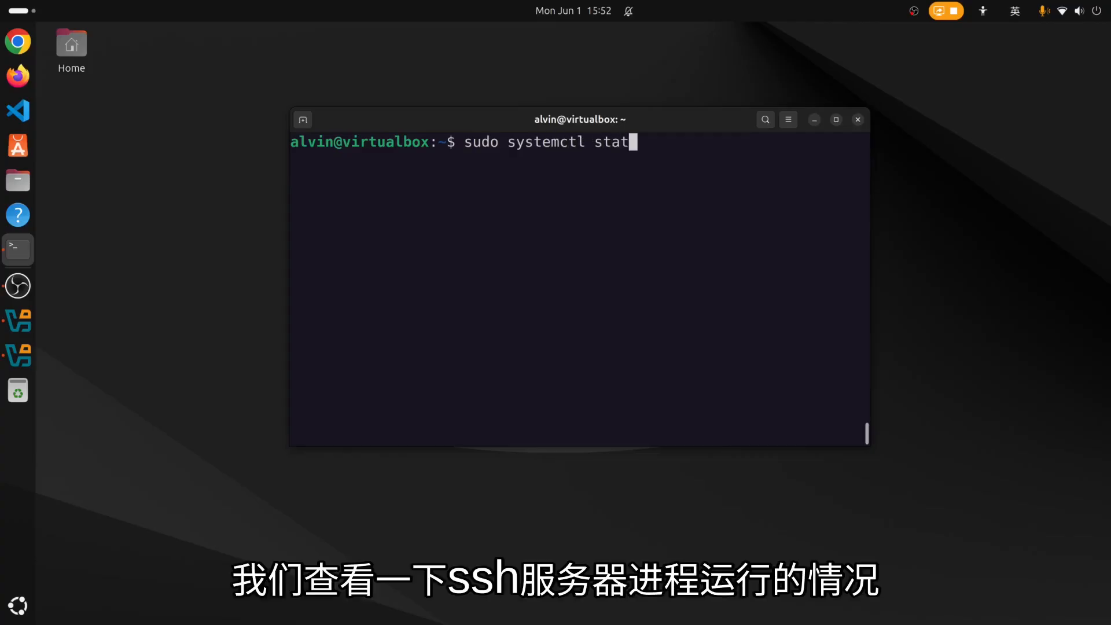
text(us sshd)
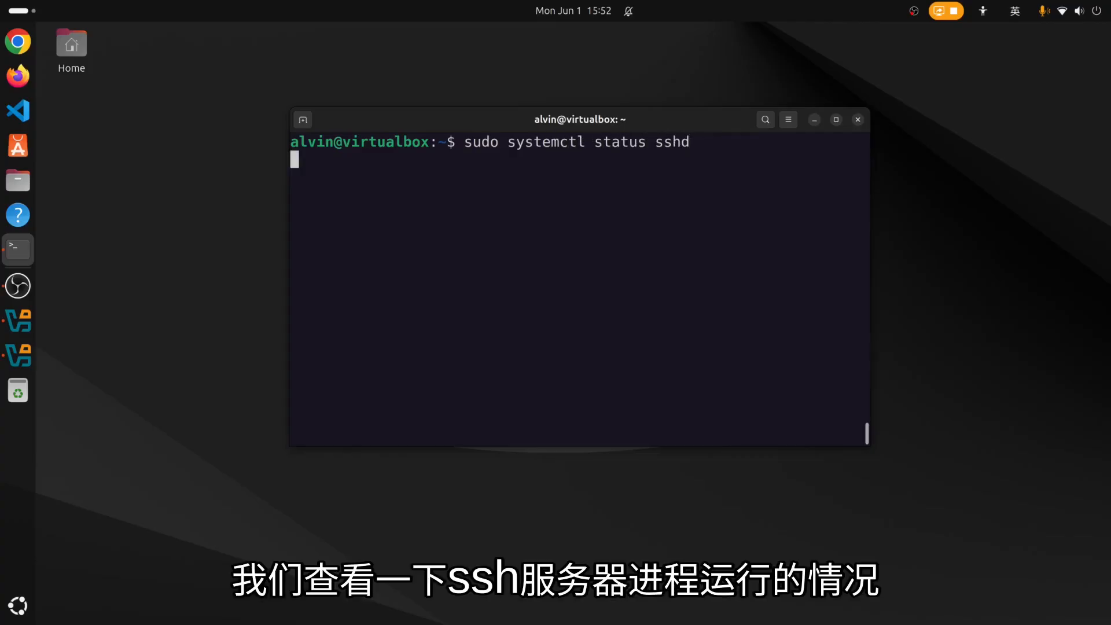
key(Return)
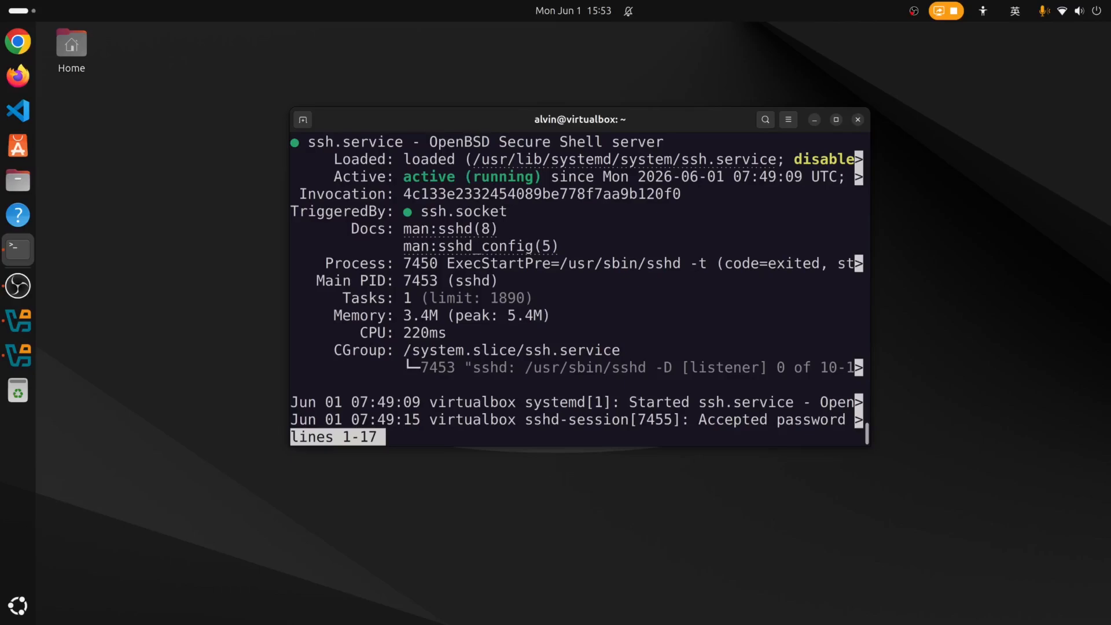
key(q)
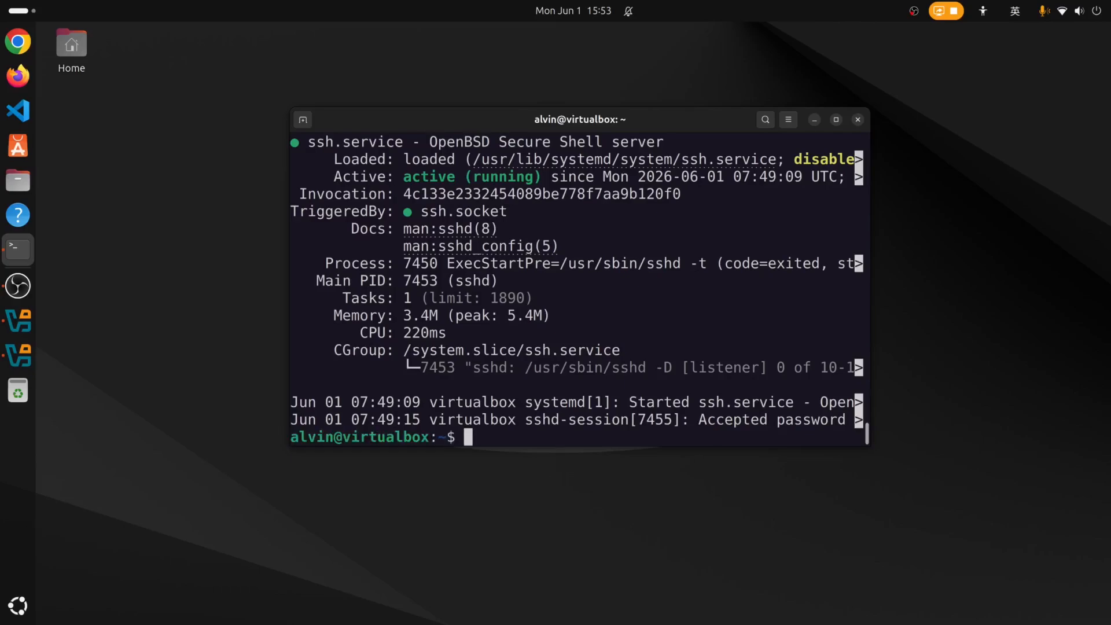
key(ctrl+l)
List the home directory, then start Vim 9.1.2141 and quit it with :q.
text(ls)
key(Return)
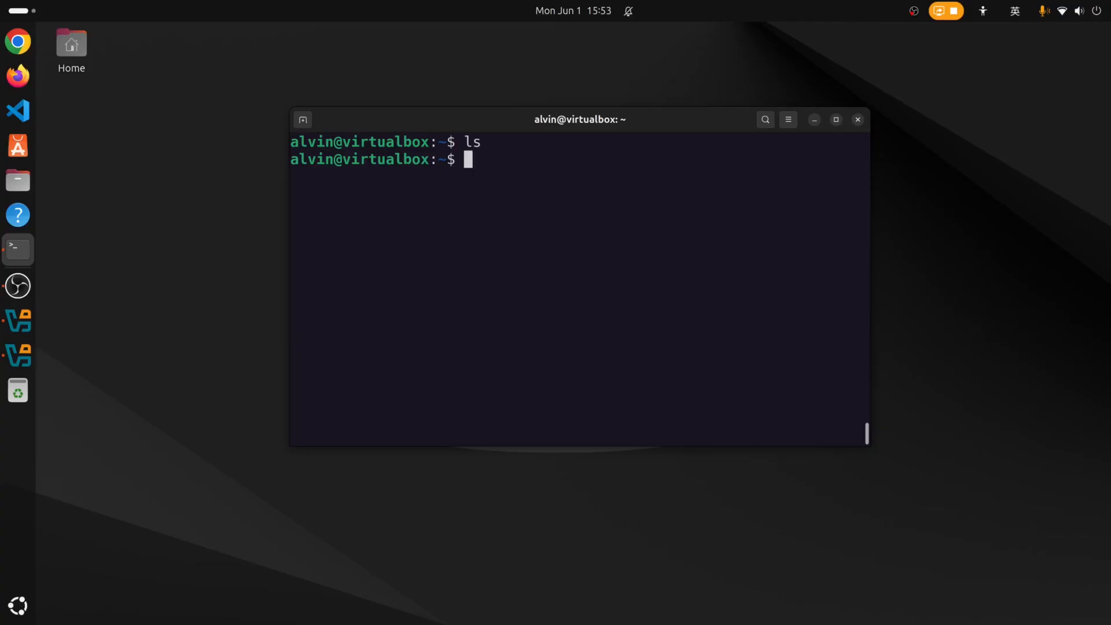
text(vim)
key(Return)
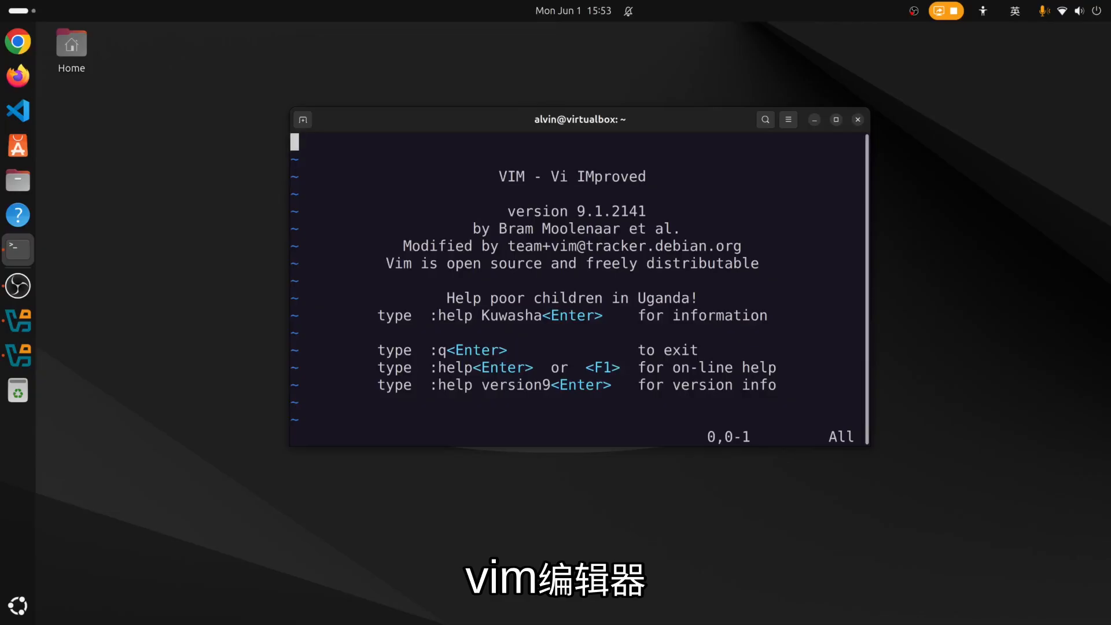
text(:q)
key(Return)
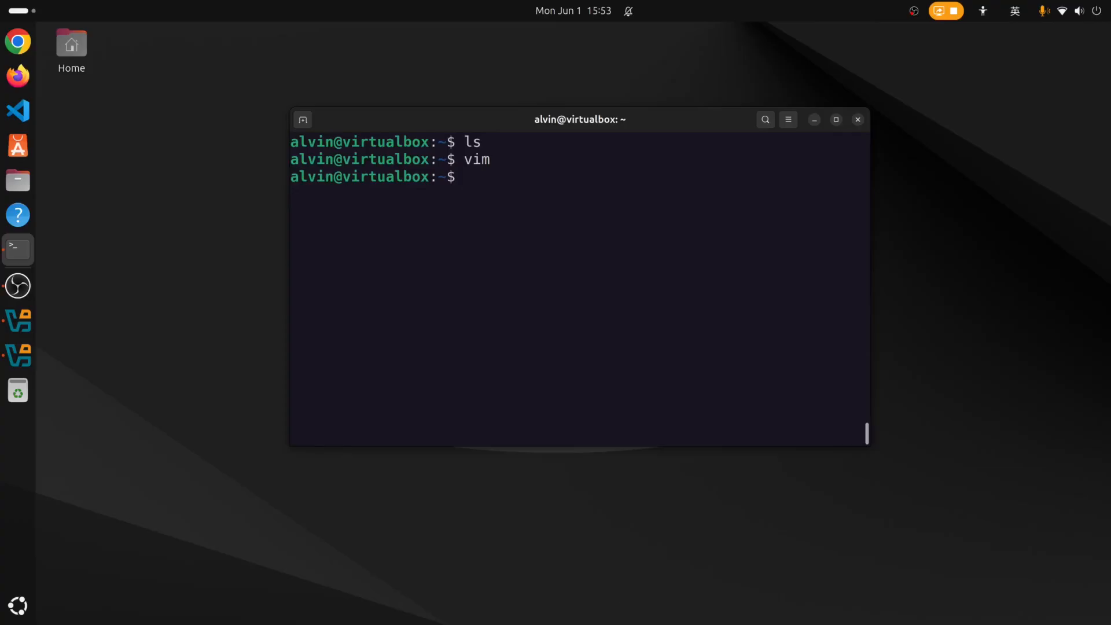
Clear the screen and run free -h, showing 1.6Gi total, 390Mi used and no swap.
key(ctrl+l)
text(free )
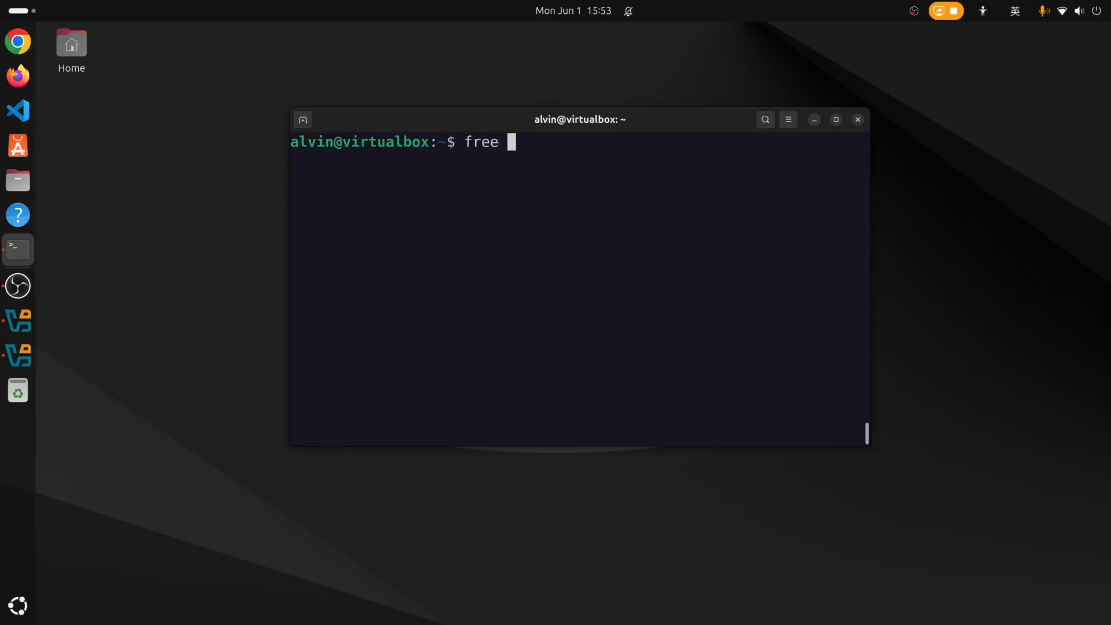
text(-h)
key(Return)
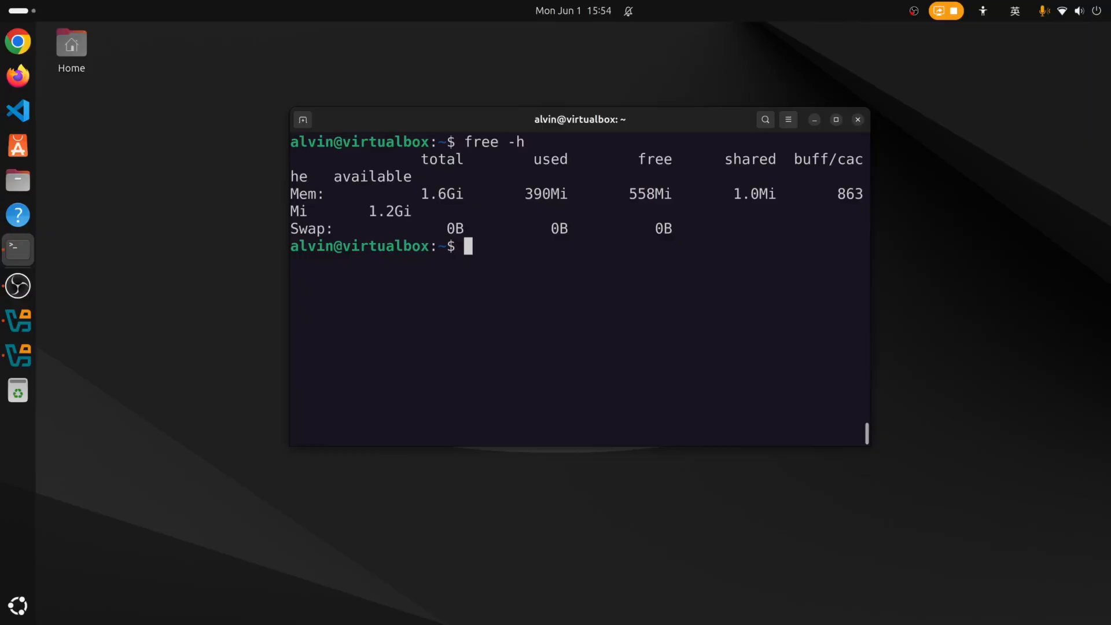
Clear the screen and install avahi-daemon via sudo apt install, confirming the six packages.
text(clear)
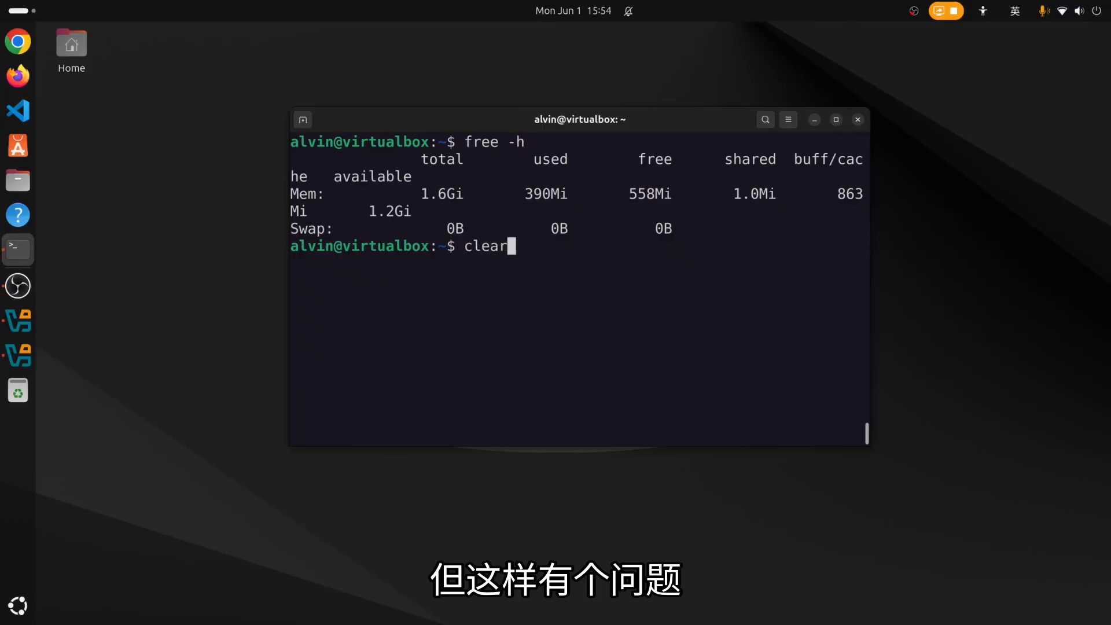
key(Return)
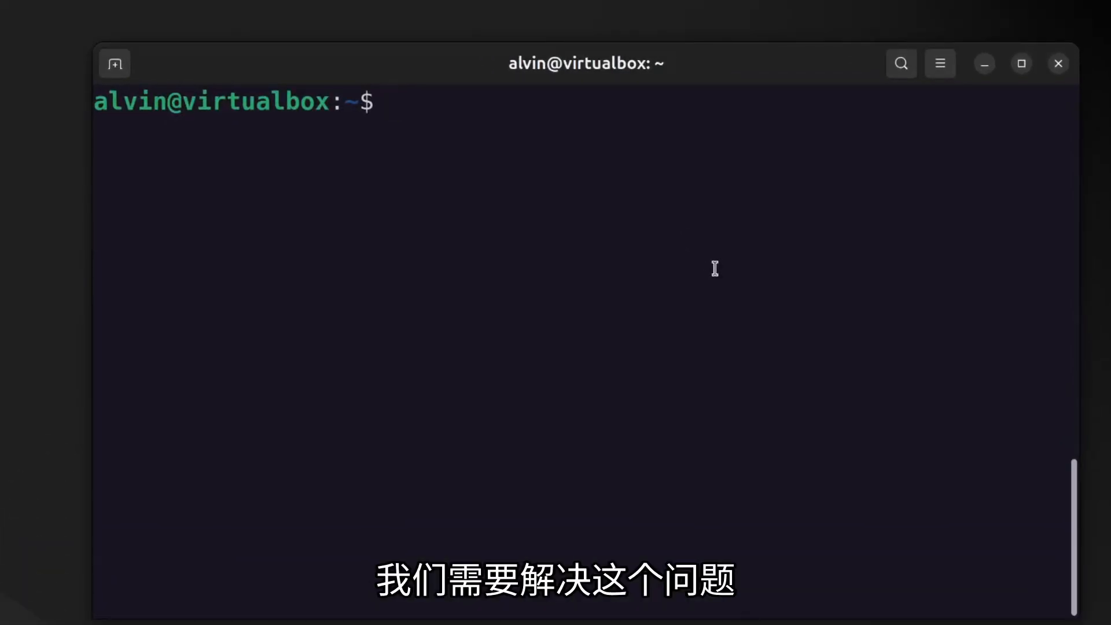
text(sud)
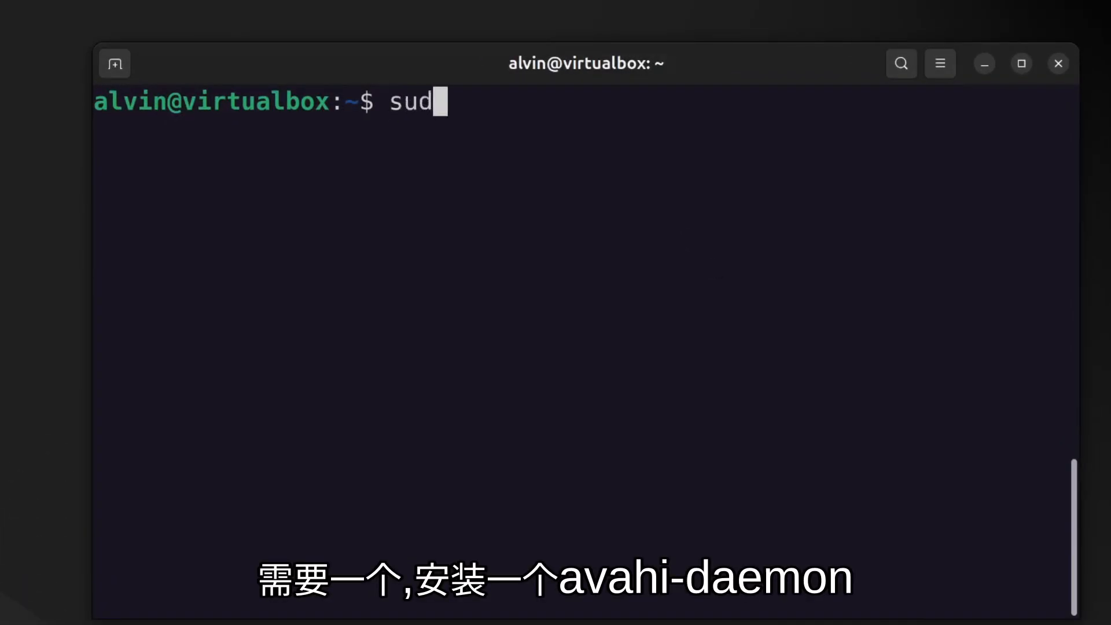
text(o apt inst)
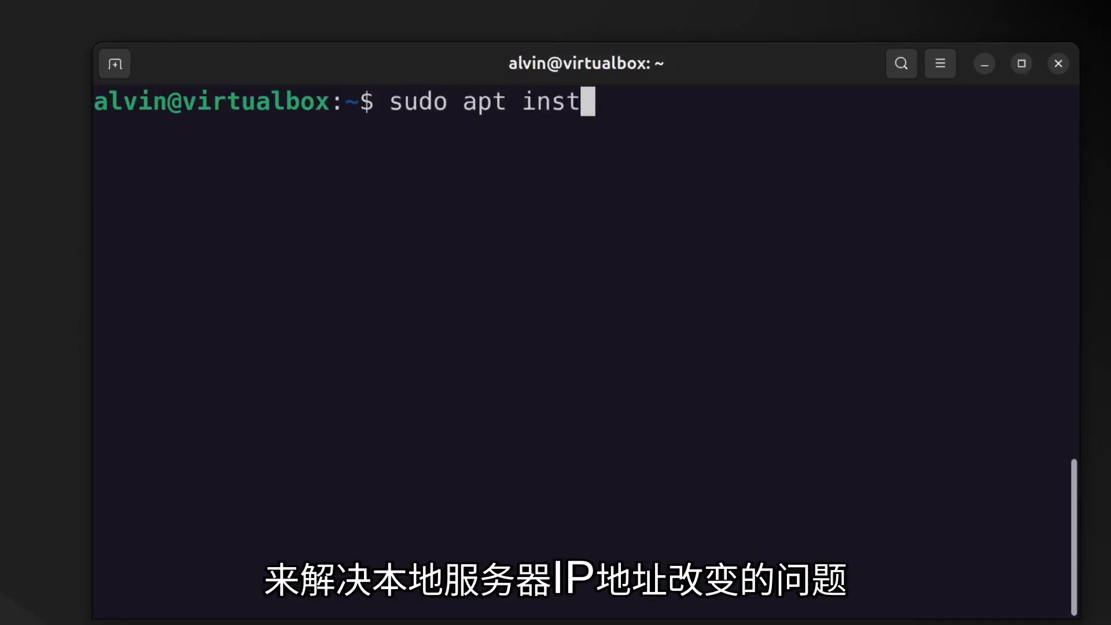
text(all ava)
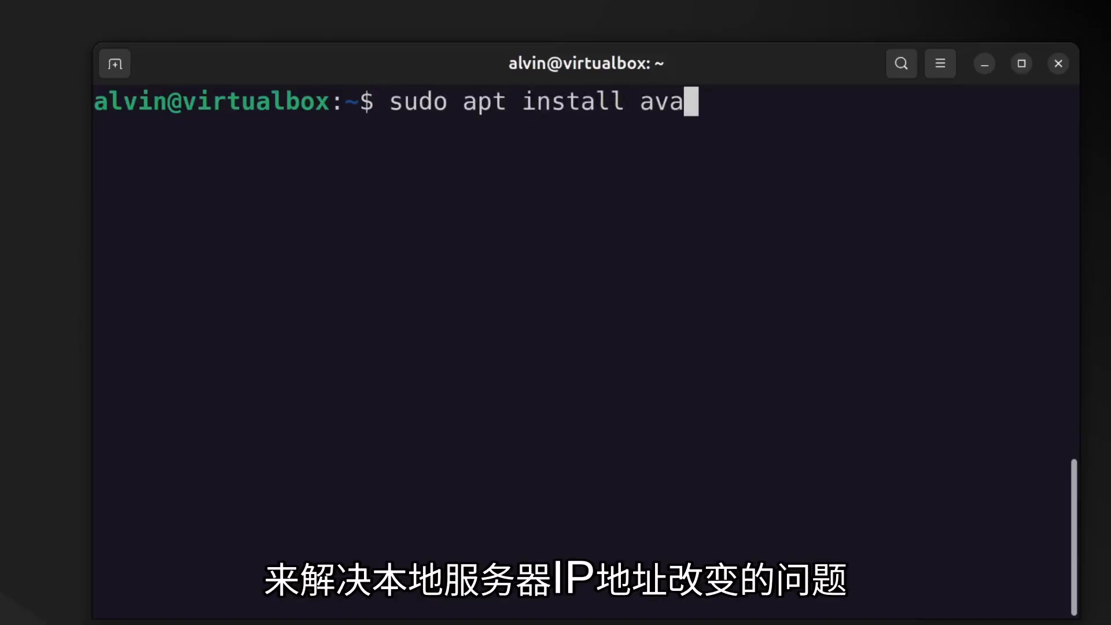
text(hi-dea)
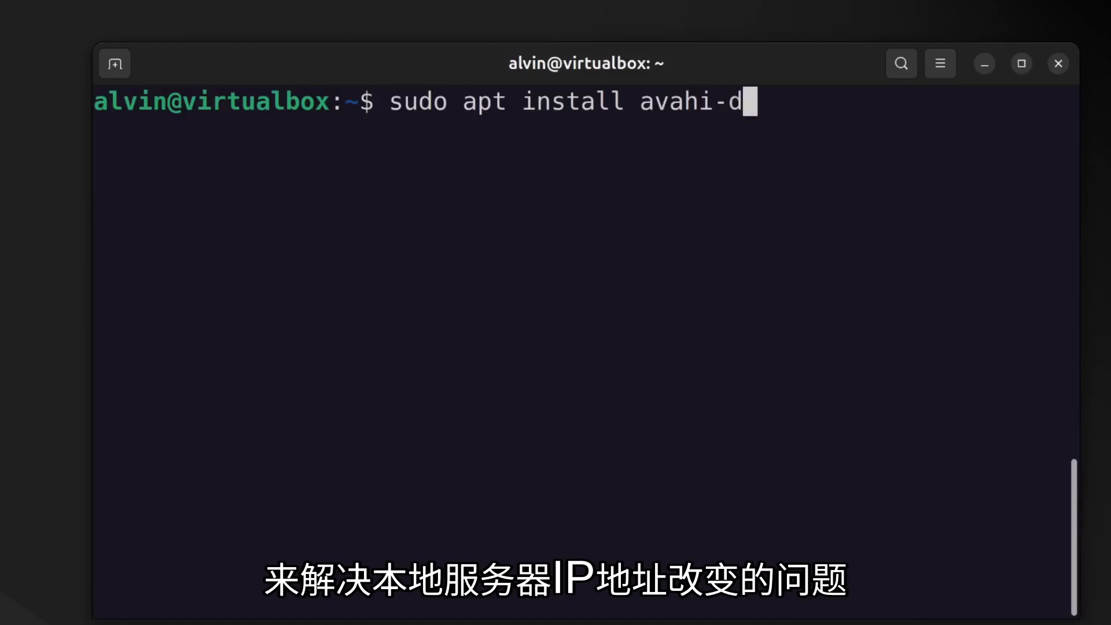
key(BackSpace)
text(a)
key(BackSpace)
key(BackSpace)
text(aemon)
key(Return)
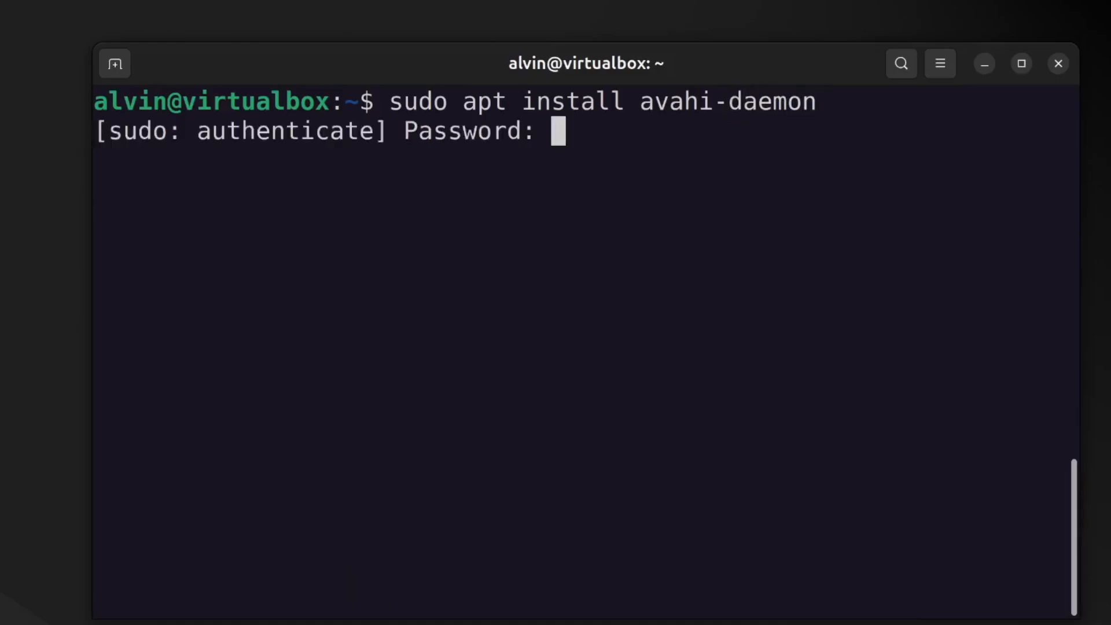
text(********)
key(Return)
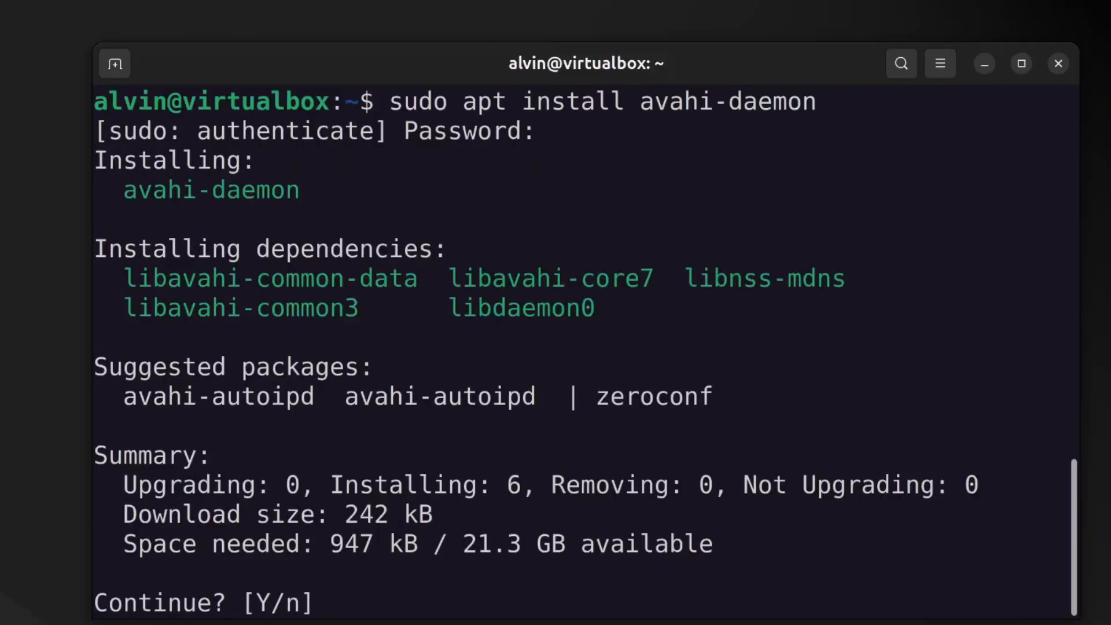
key(Return)
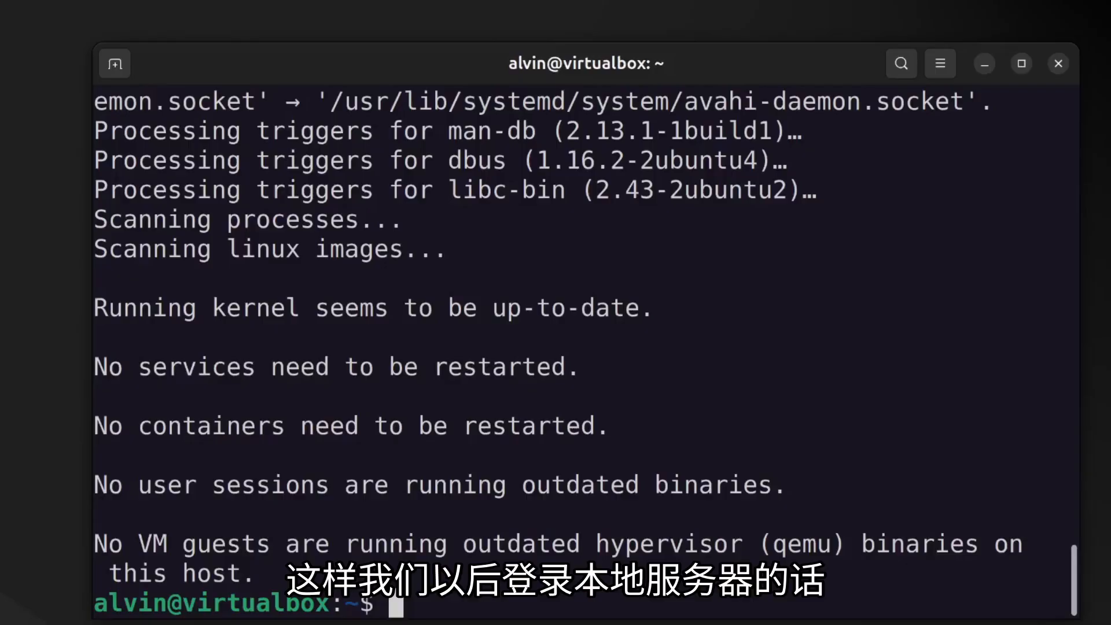
Print the server's hostname, then log out of its SSH session.
key(ctrl+l)
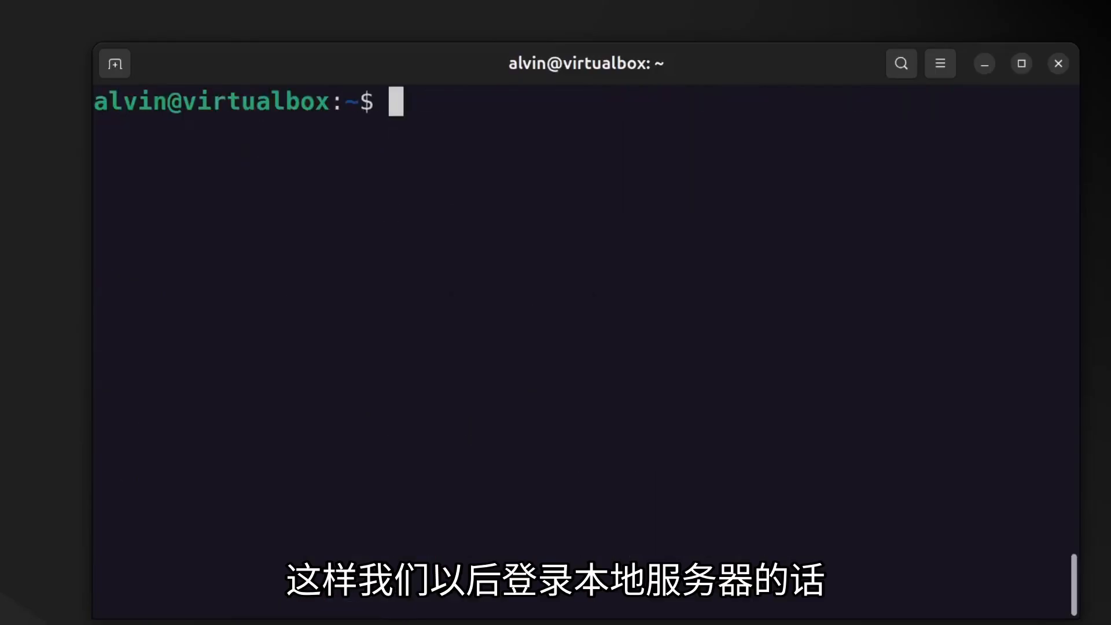
text(tname)
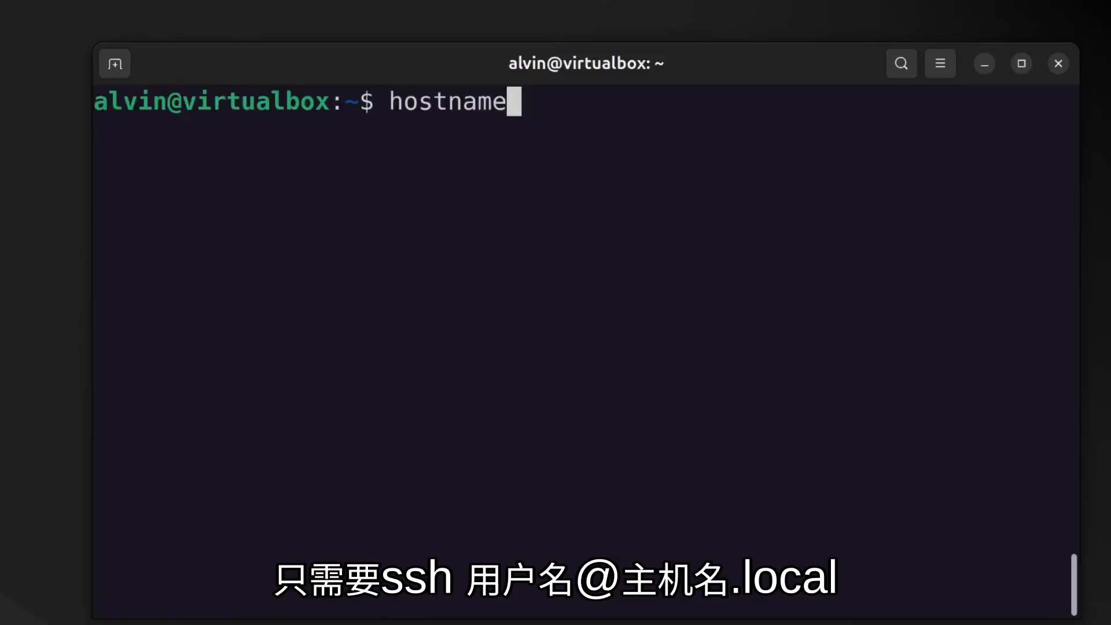
key(Return)
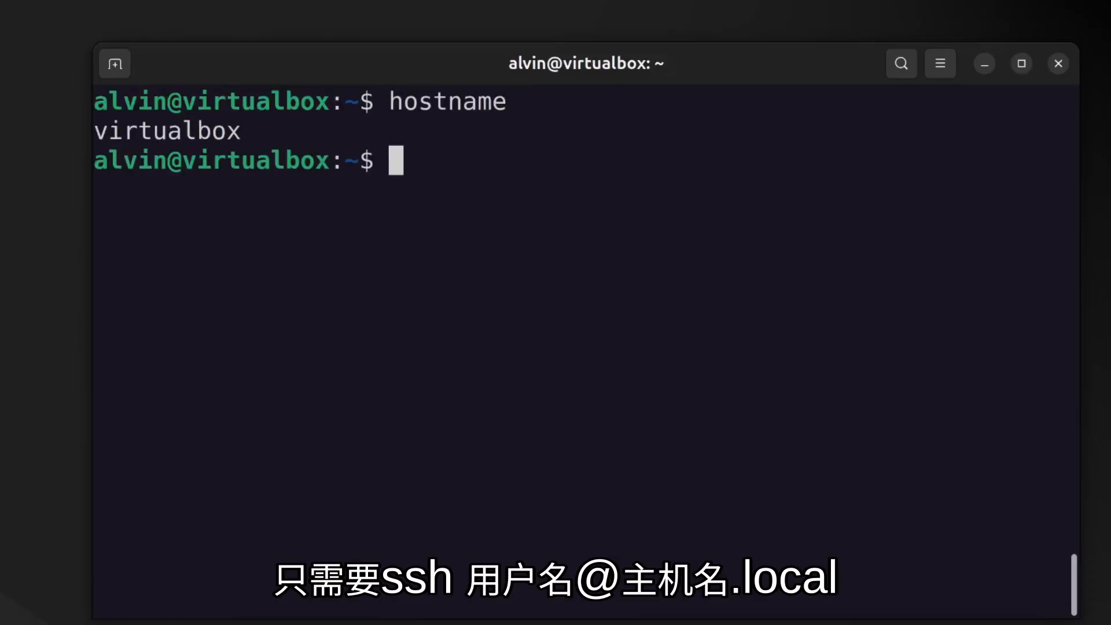
key(ctrl+d)
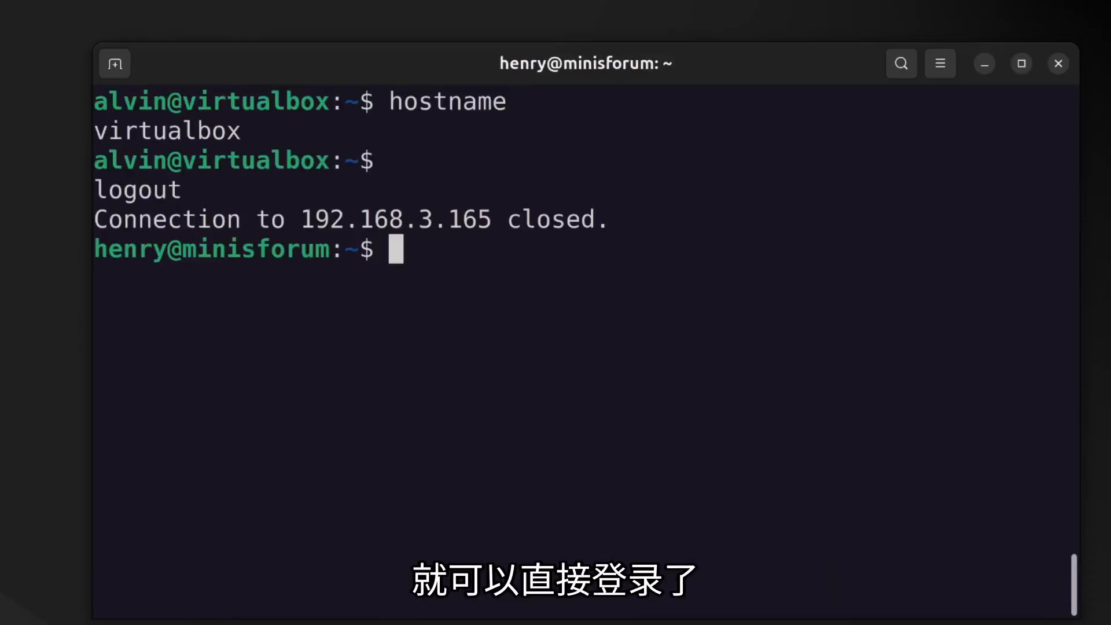
SSH into the server user at virtualbox.local, accepting the new host key with yes.
key(ctrl+l)
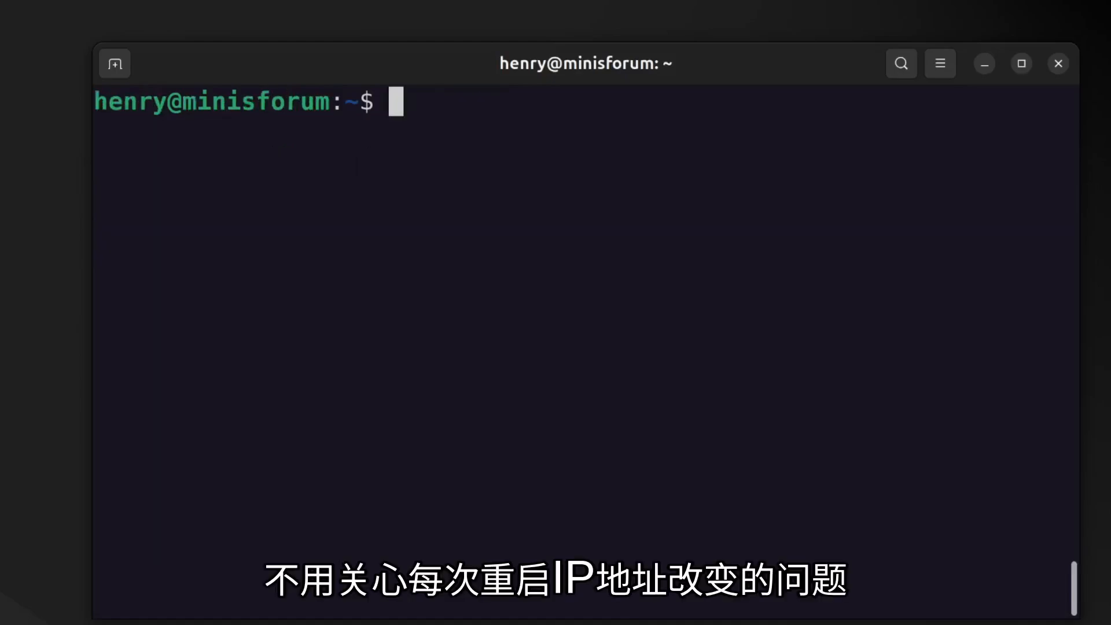
text(ssh)
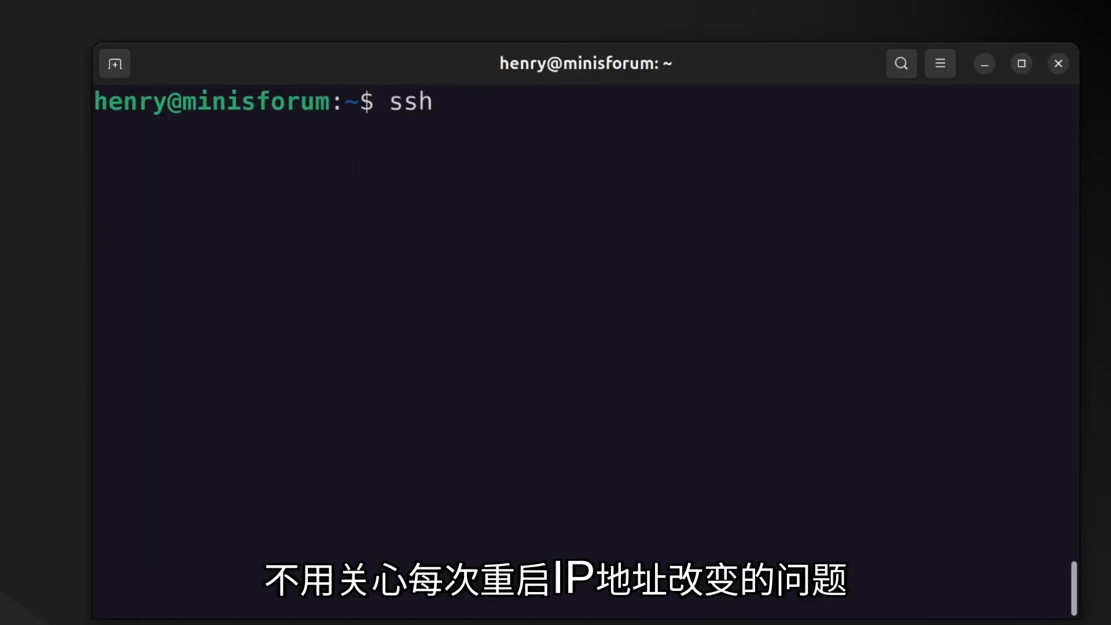
text( alvin)
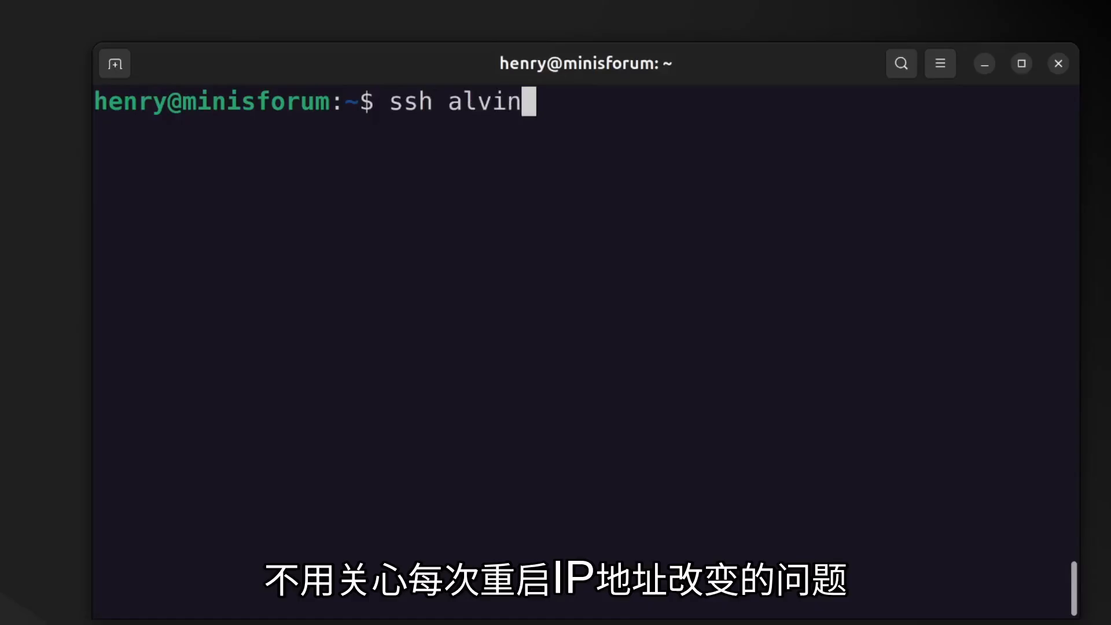
text(@vir)
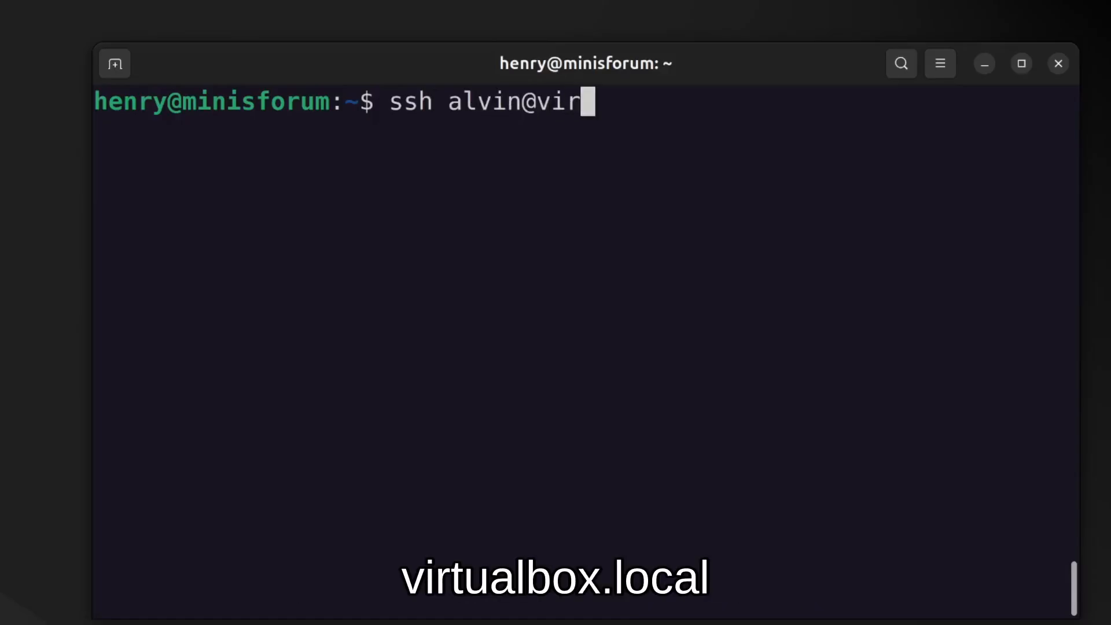
text(tualbox.local)
key(Return)
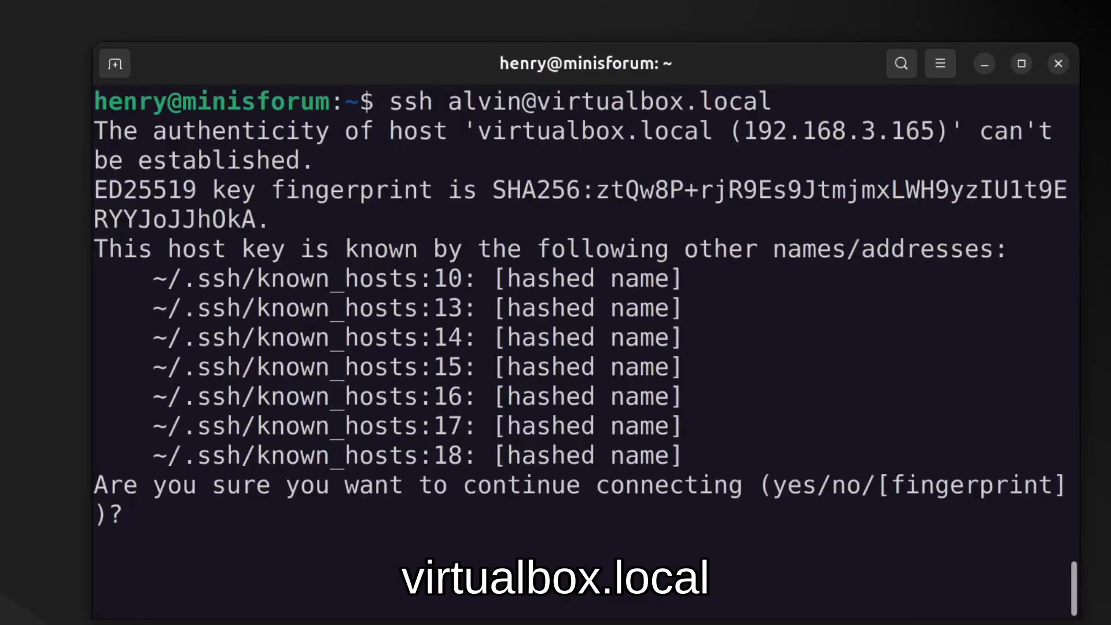
text(yes)
key(Return)
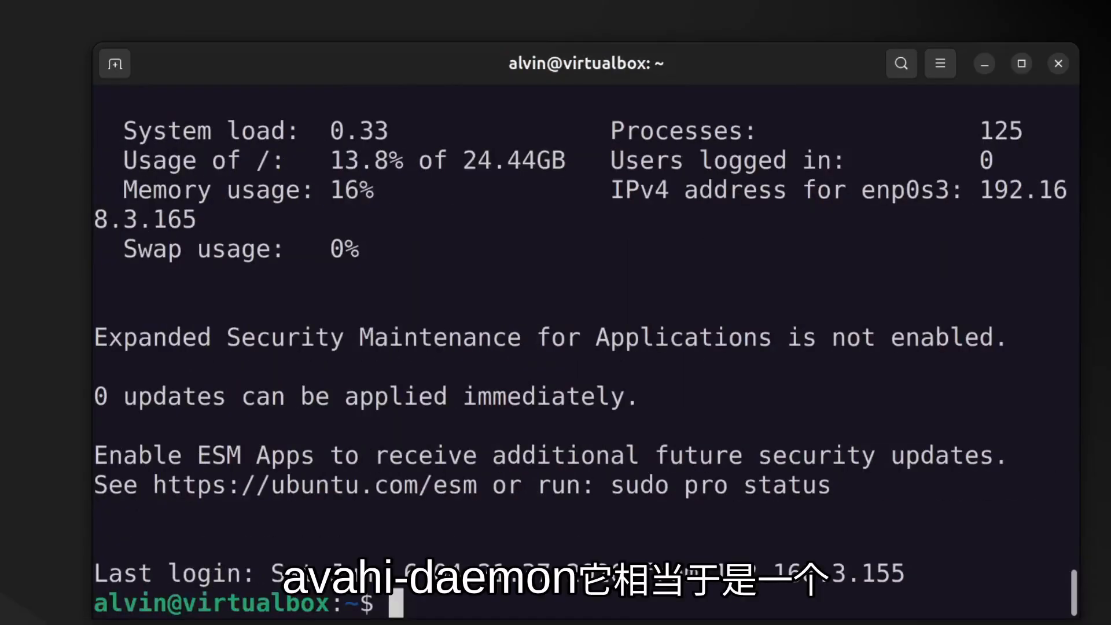
List the VM's network interfaces with ip a, showing address 192.168.3.165.
key(ctrl+l)
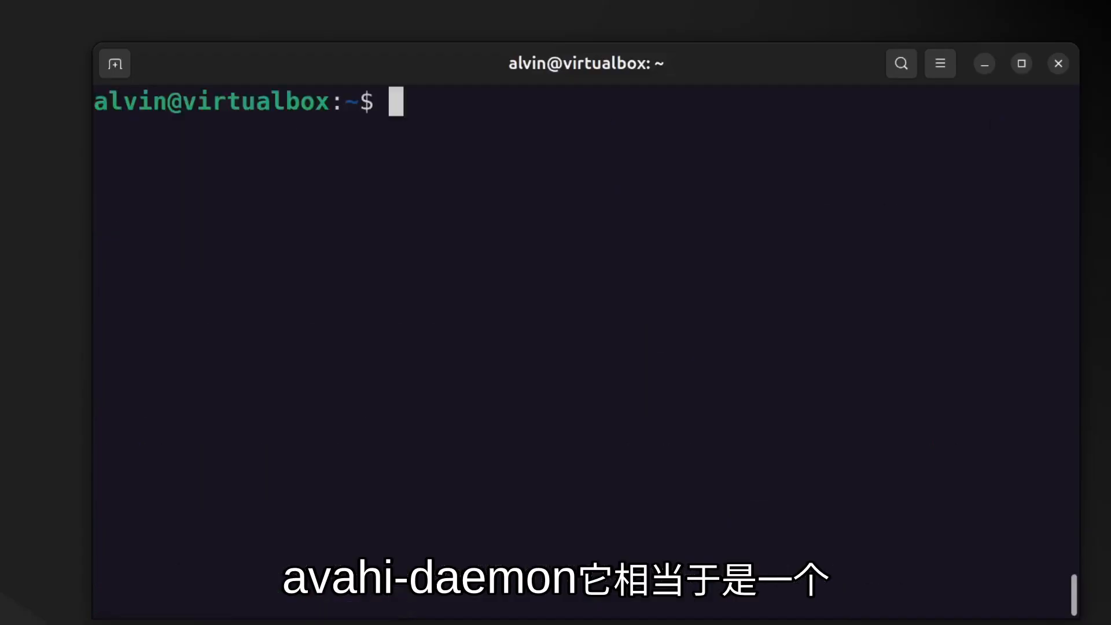
text(ip a)
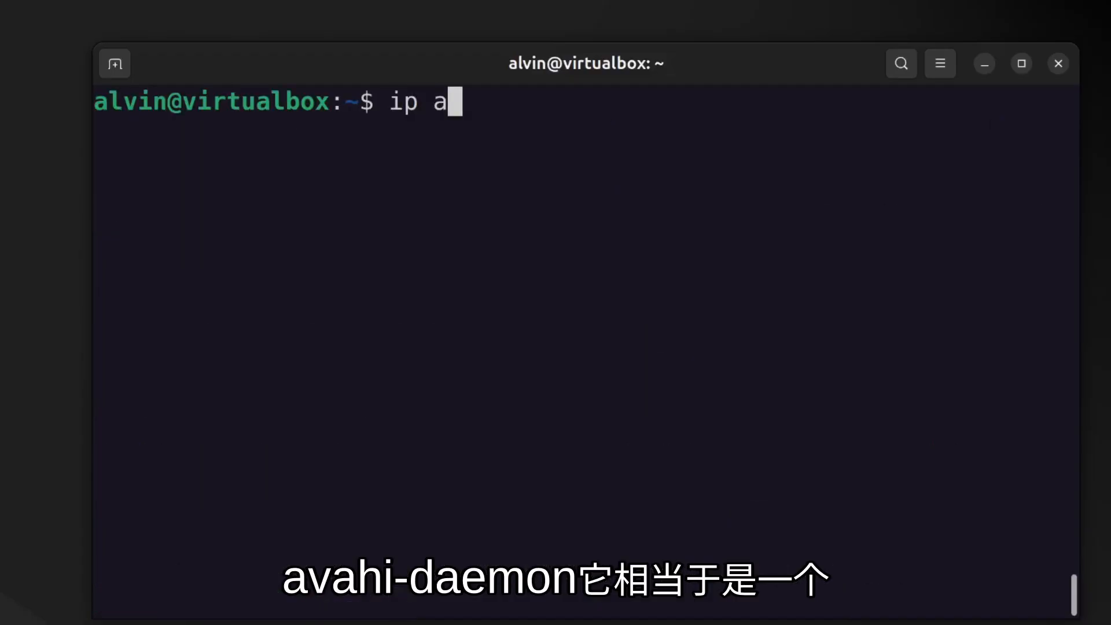
key(Return)
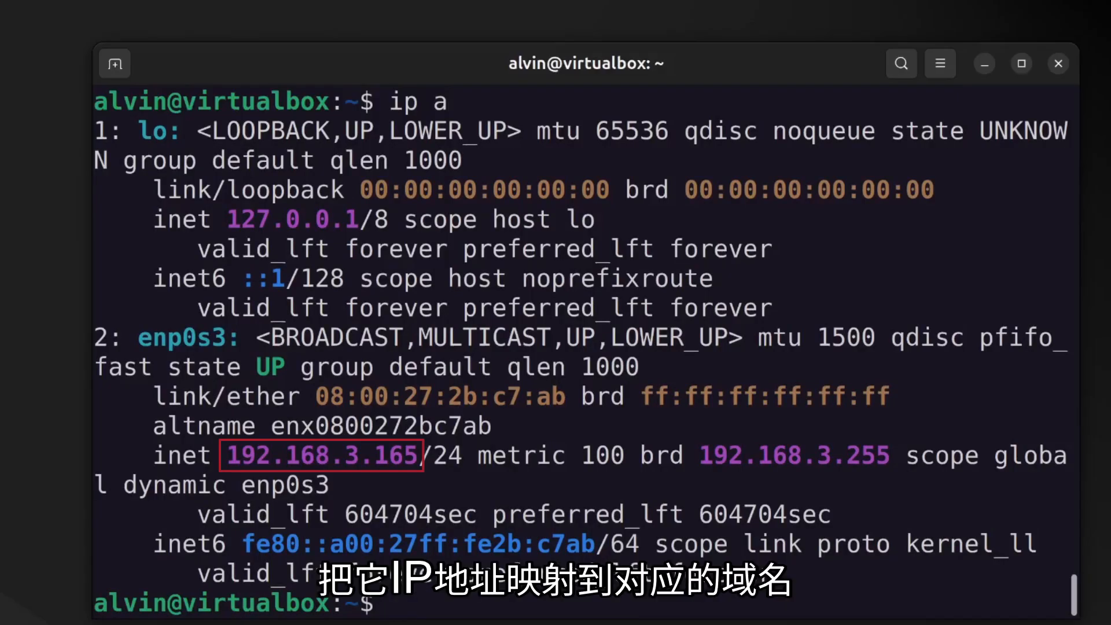
Reboot the VM with sudo reboot, then clear the local terminal once the session drops.
text(sudo reboot)
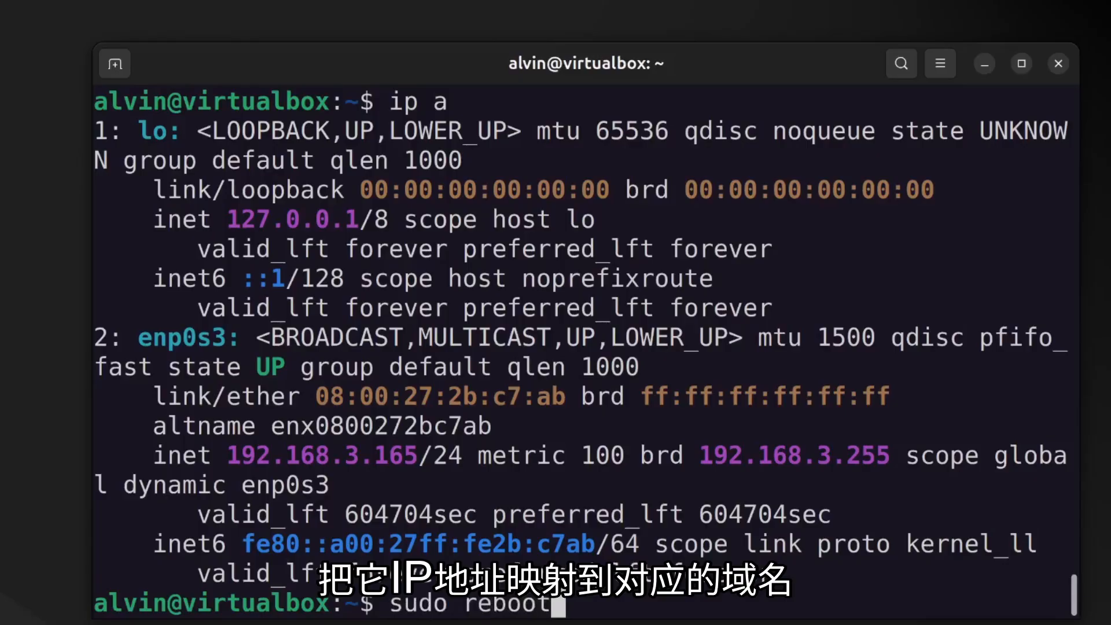
key(Return)
text(****)
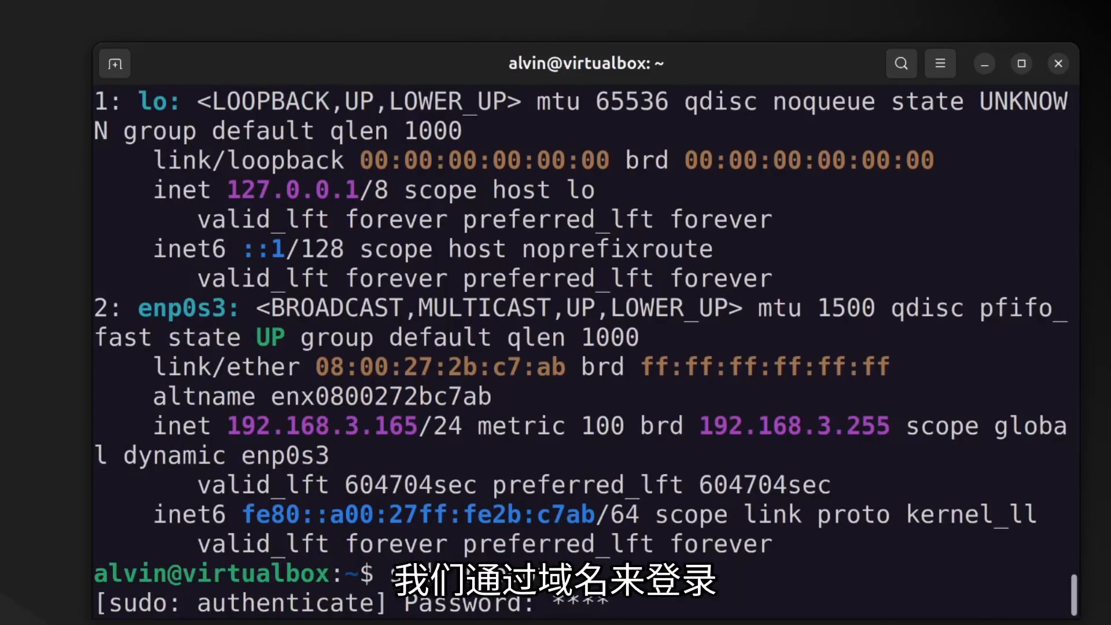
key(Return)
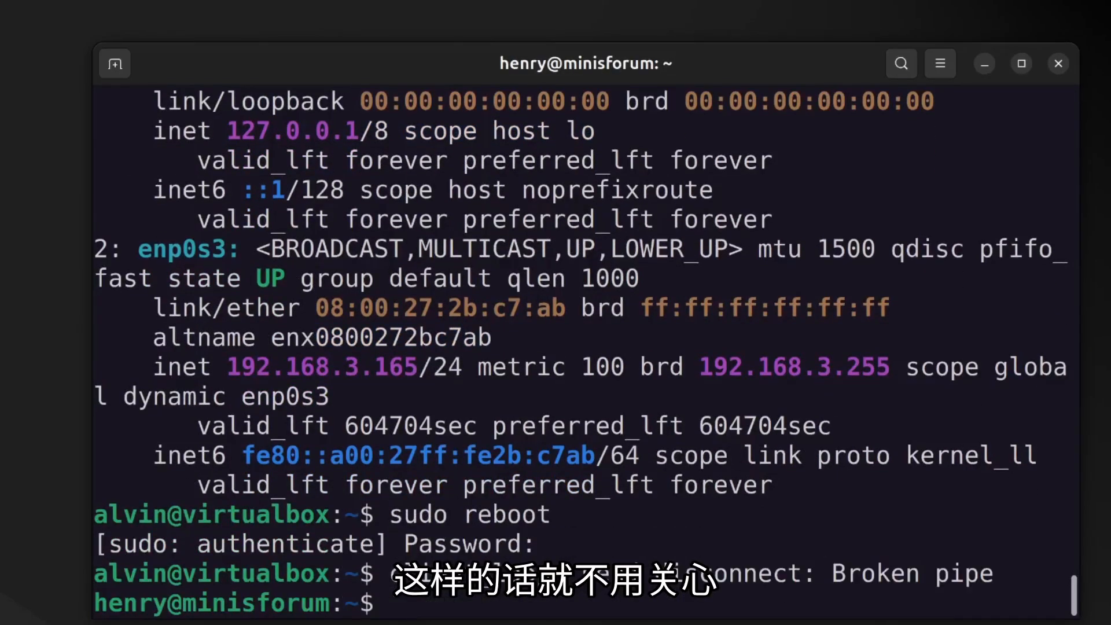
text(clear)
key(Return)
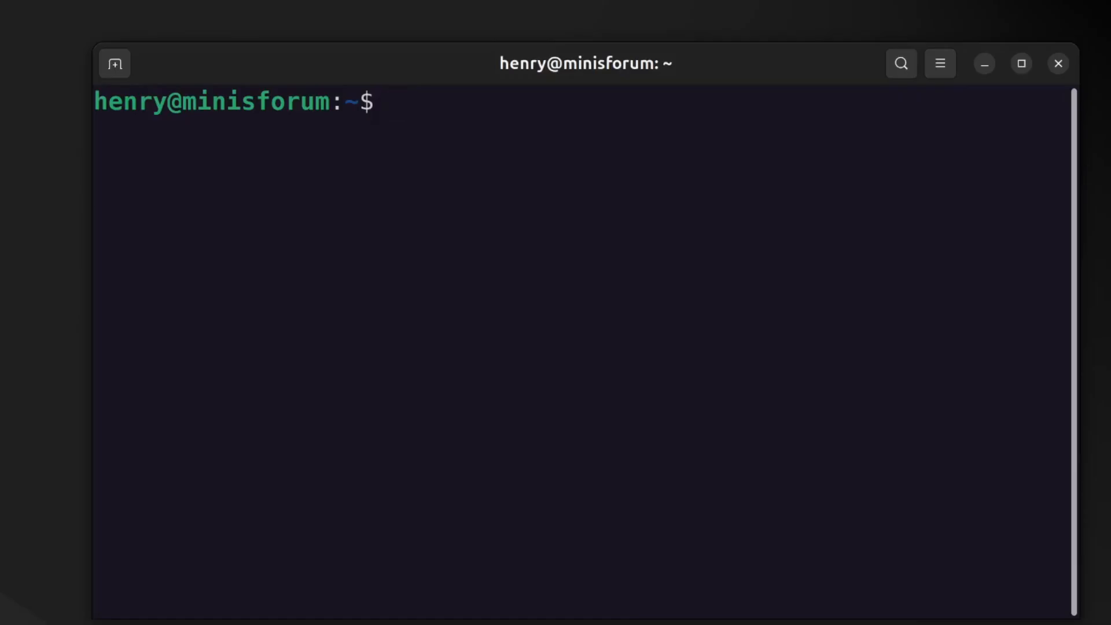
Reconnect over SSH to virtualbox.local and confirm ip a now shows 192.168.3.166.
key(Up)
key(Up)
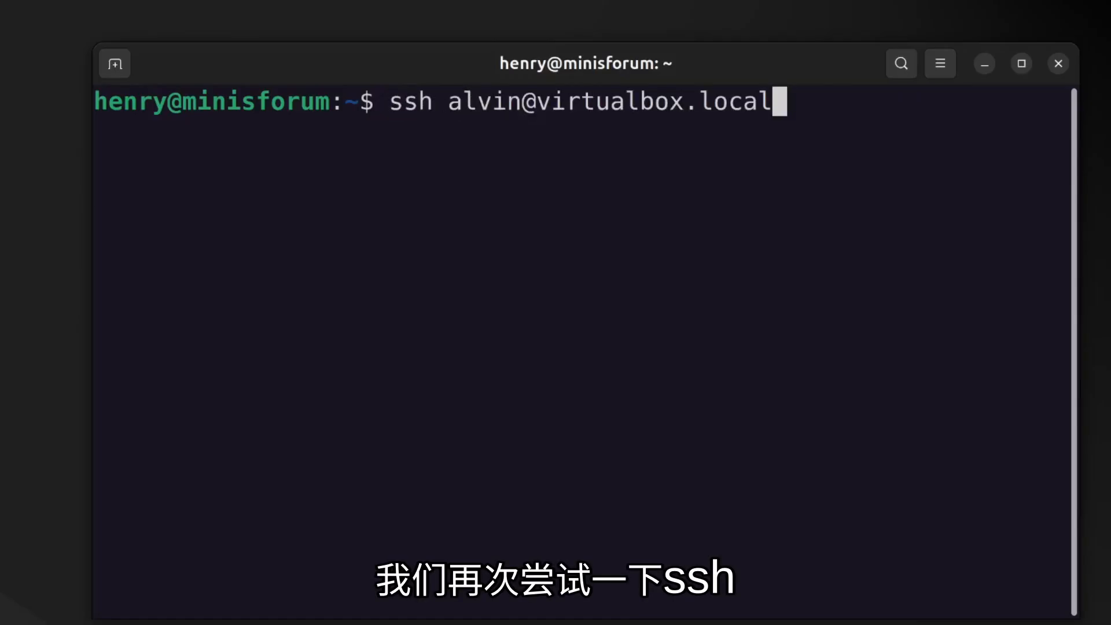
key(Return)
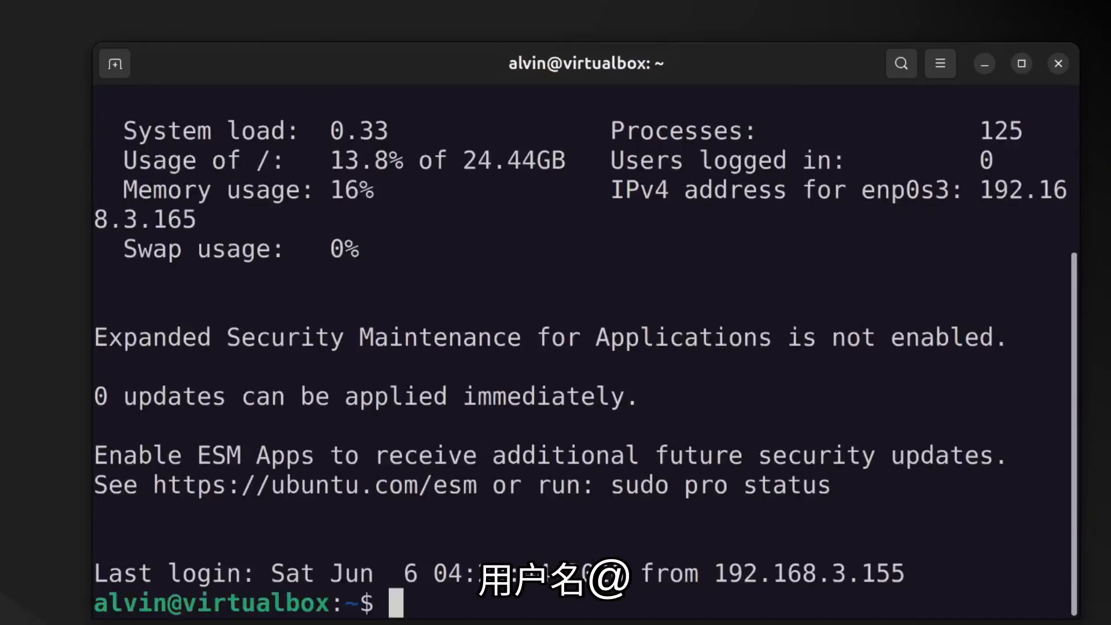
key(ctrl+l)
text(ip a)
key(Return)
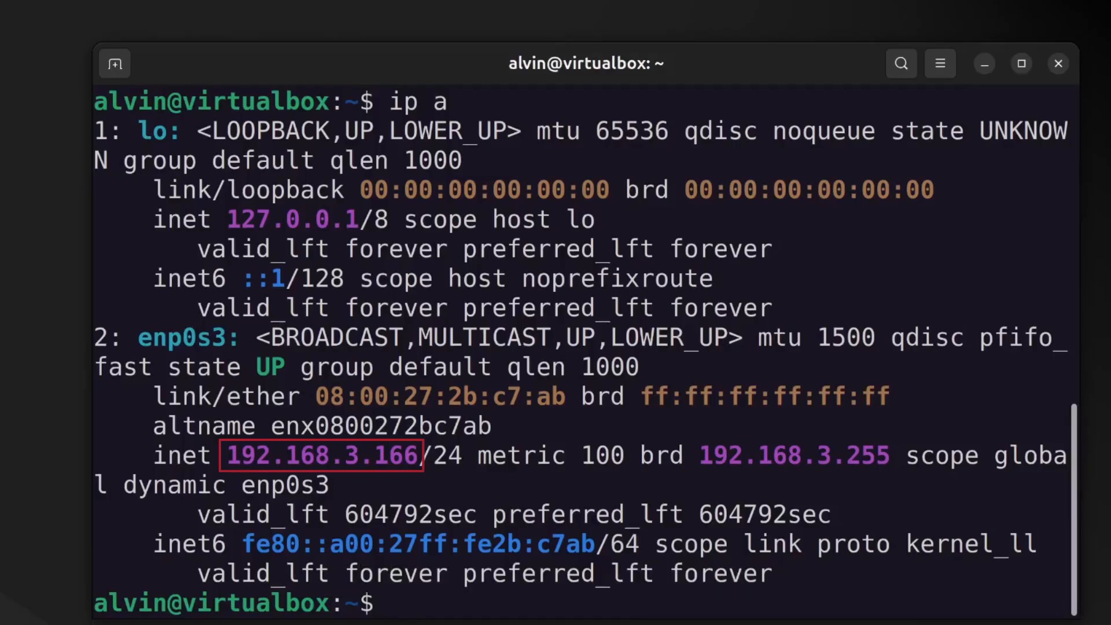
Clear the interface listing and begin the sudo systemctl status command.
text(clear)
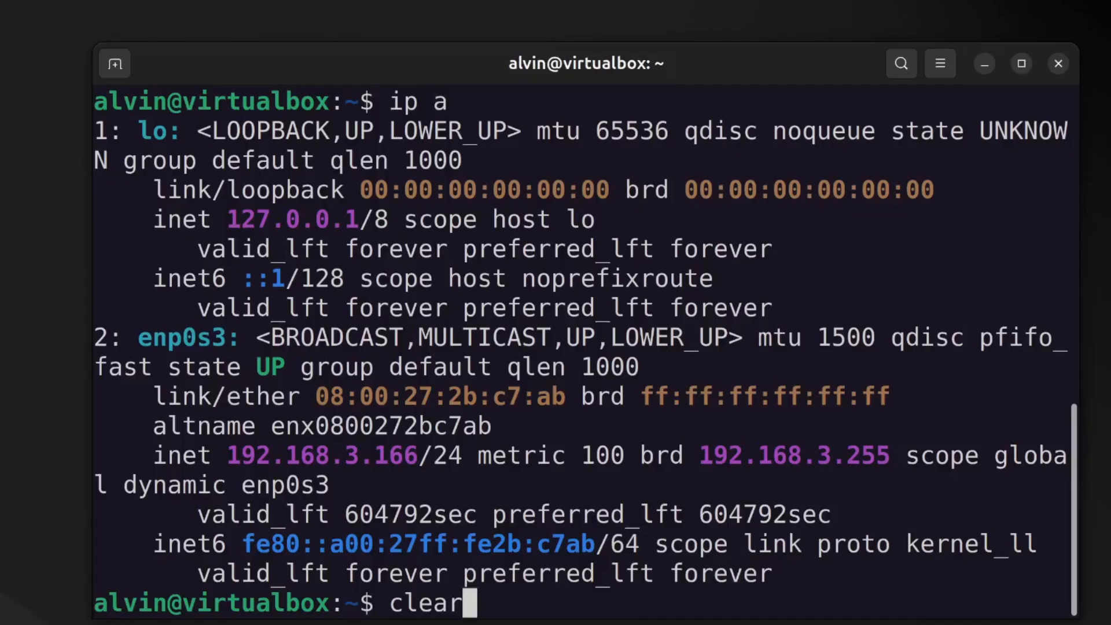
key(Return)
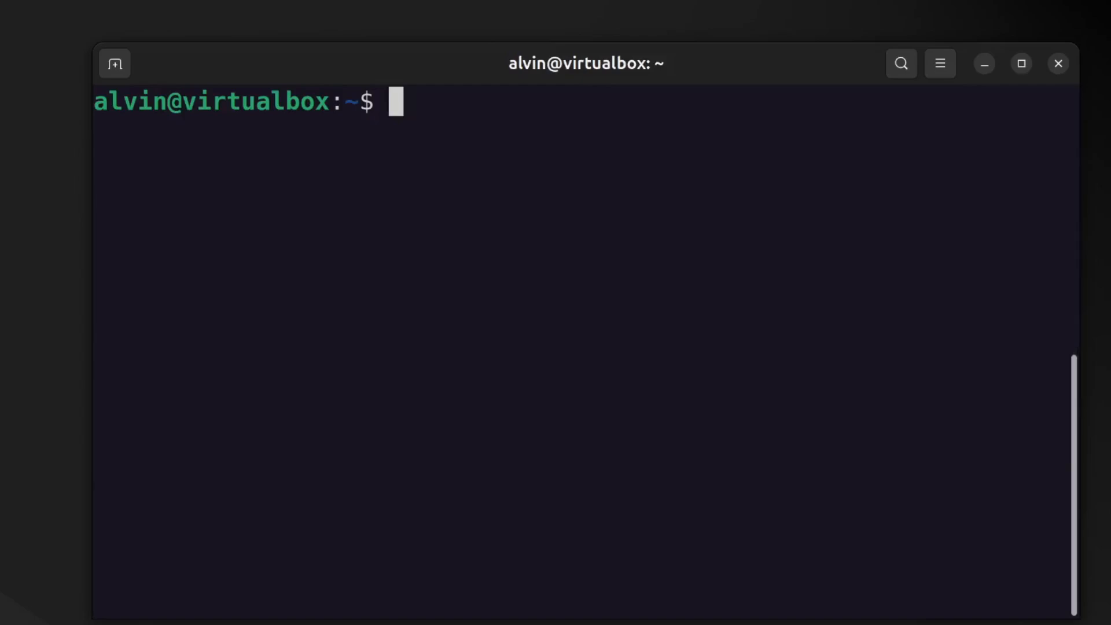
text(sudo systemctl sta)
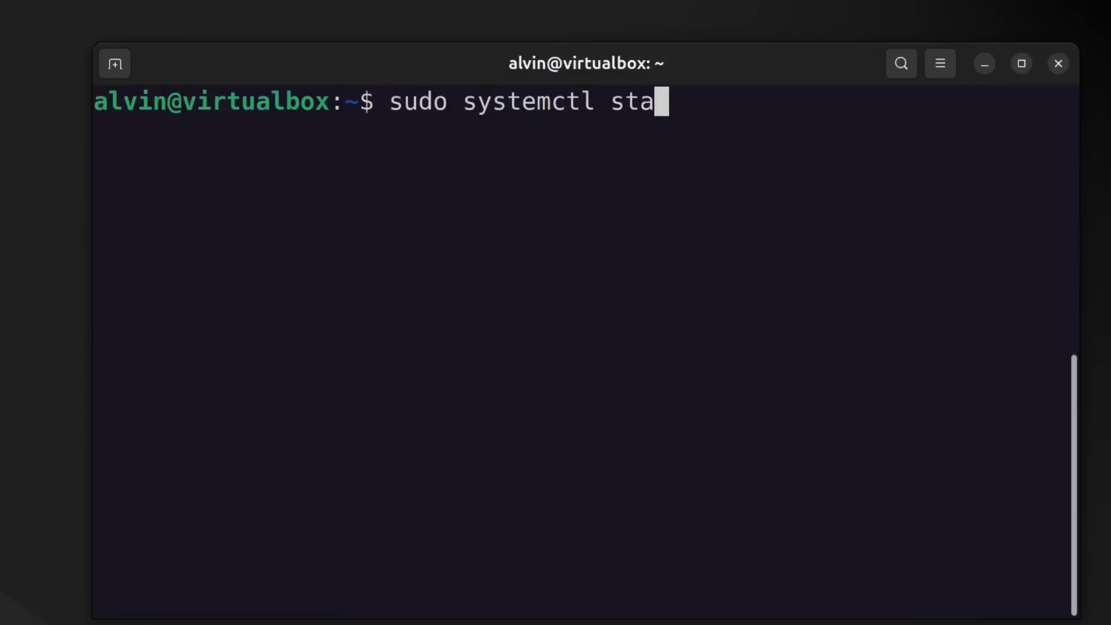
text(a)
Check sudo systemctl status avahi-daemon shows active (running), then quit the pager and clear.
key(BackSpace)
text(tus avahi)
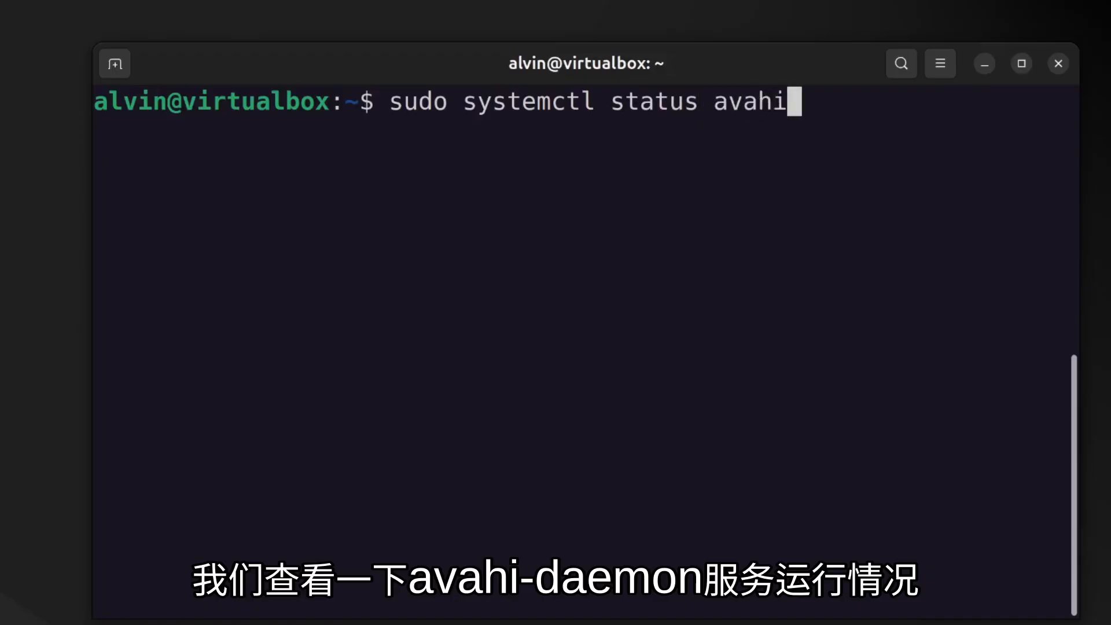
key(Tab)
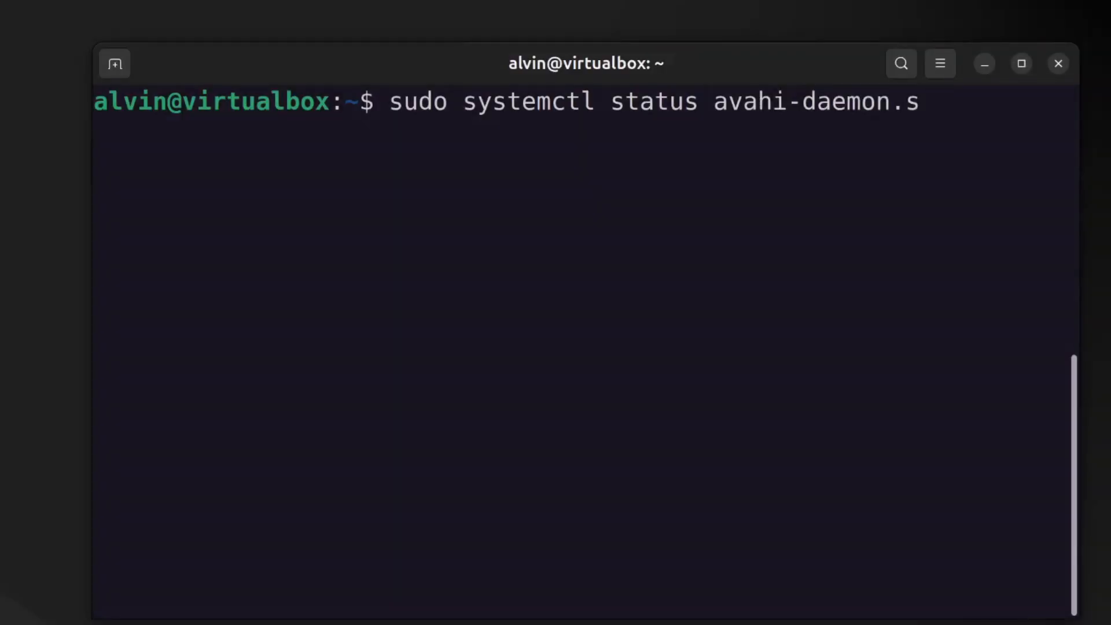
key(BackSpace)
key(BackSpace)
key(Return)
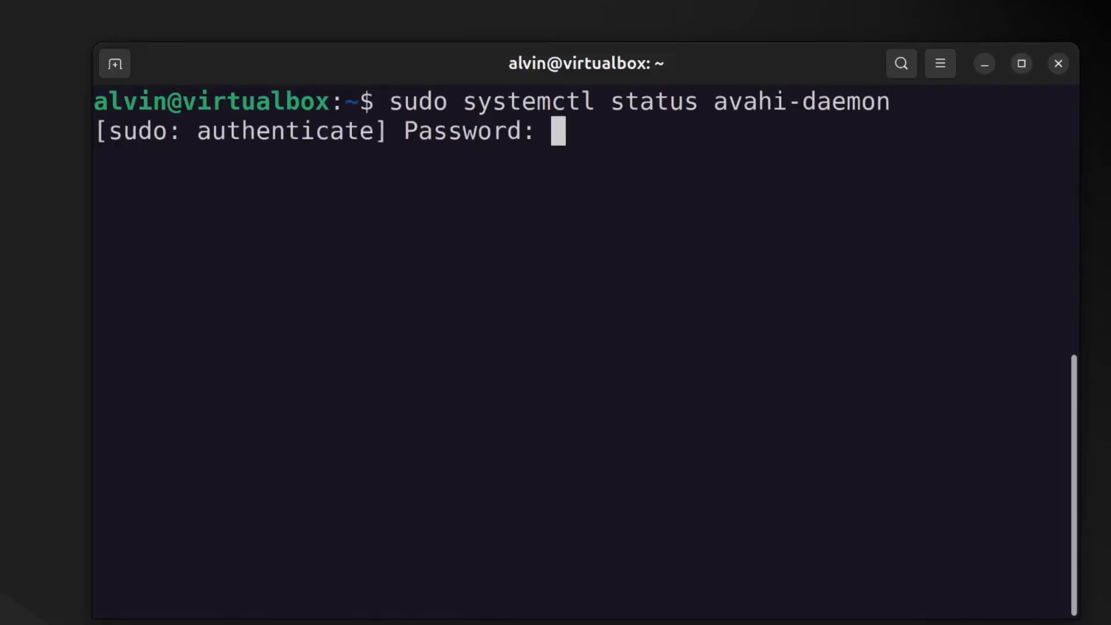
text(*******)
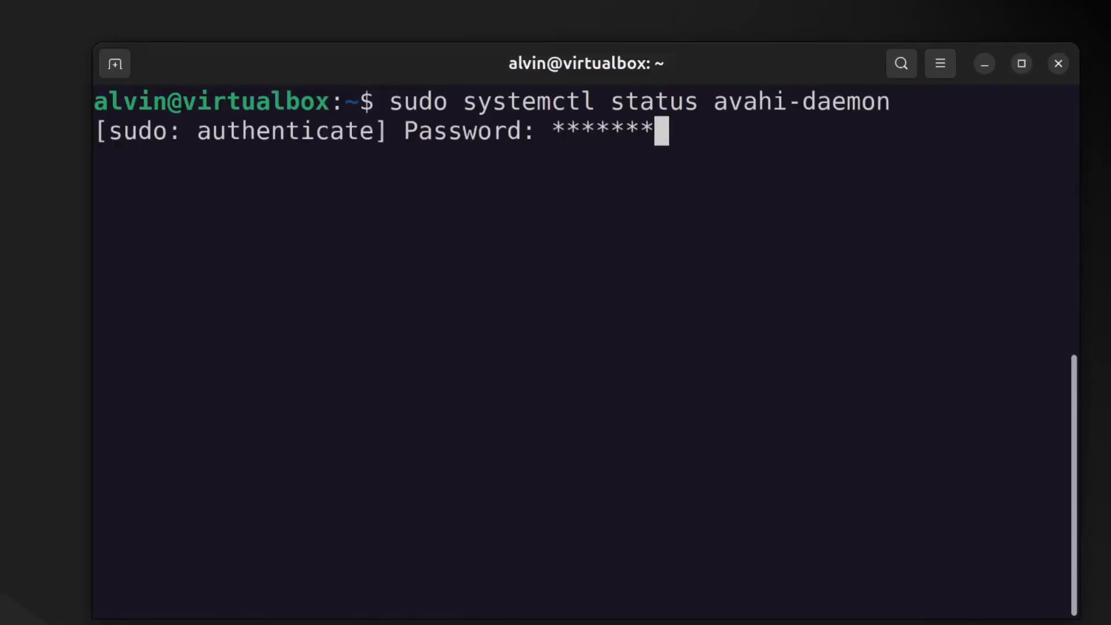
key(Return)
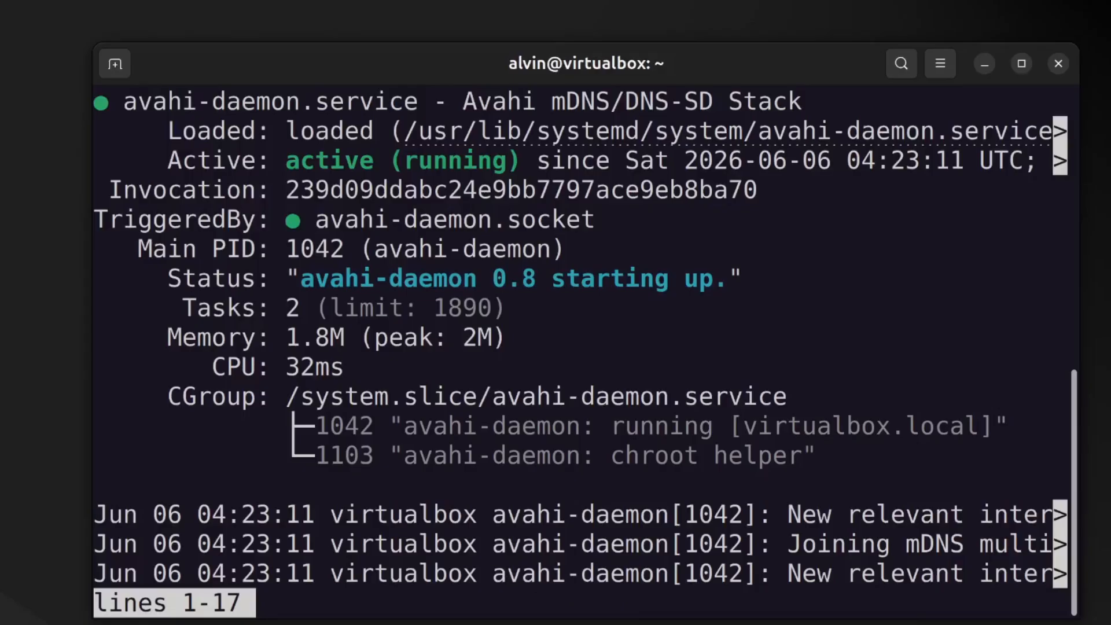
scroll(98, 166, down, 1)
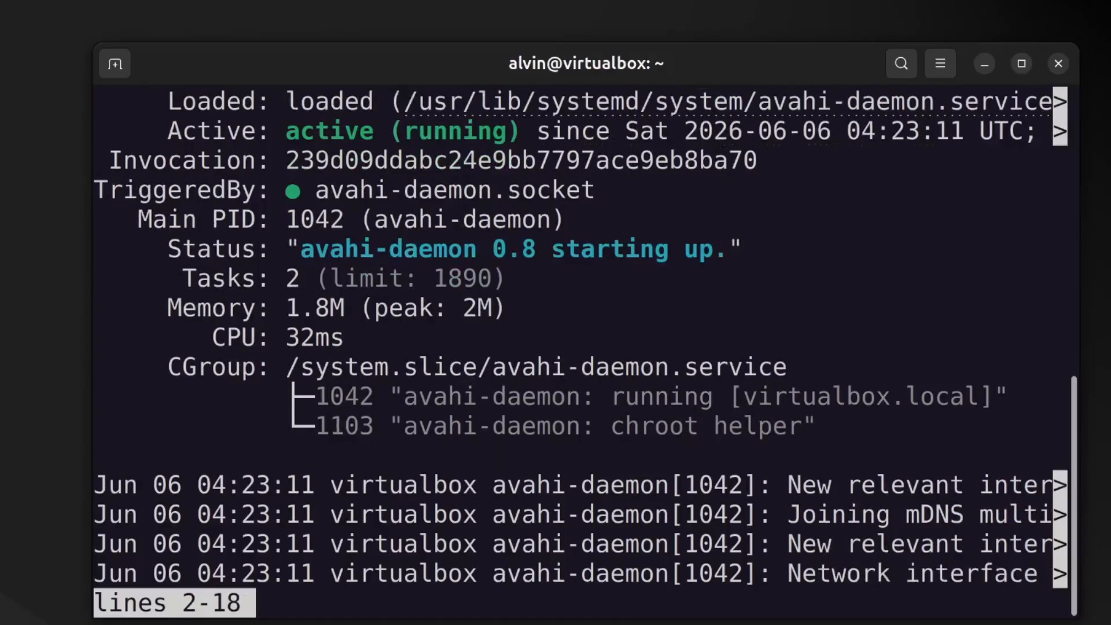
scroll(98, 167, down, 2)
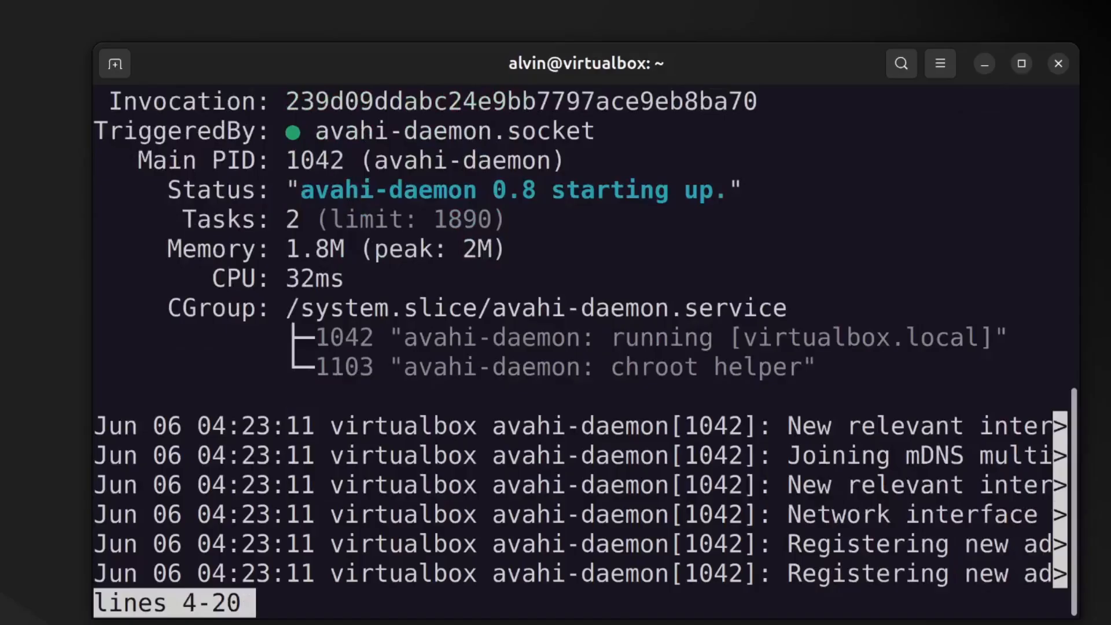
key(q)
key(ctrl+l)
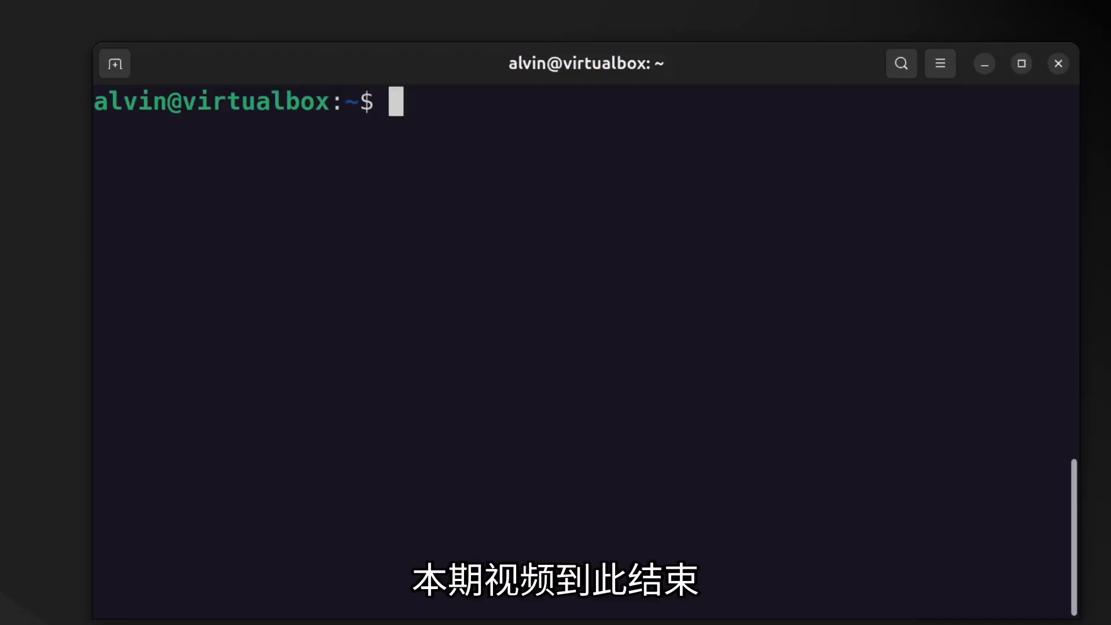
Halt the VM immediately with sudo shutdown -h now.
text(sudo shutdow)
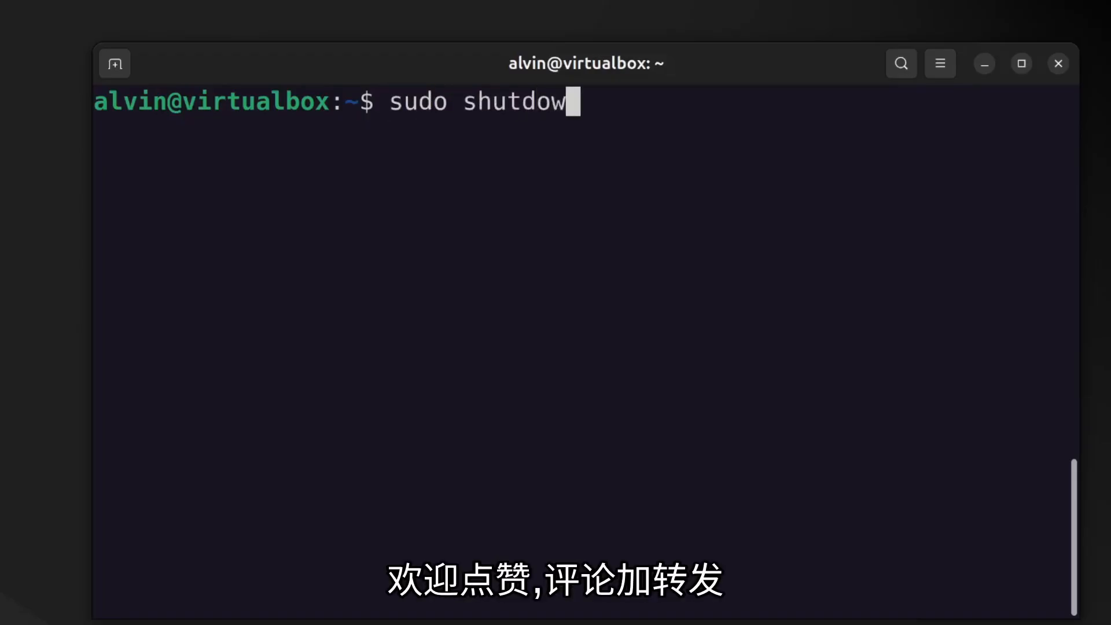
text(n -h now)
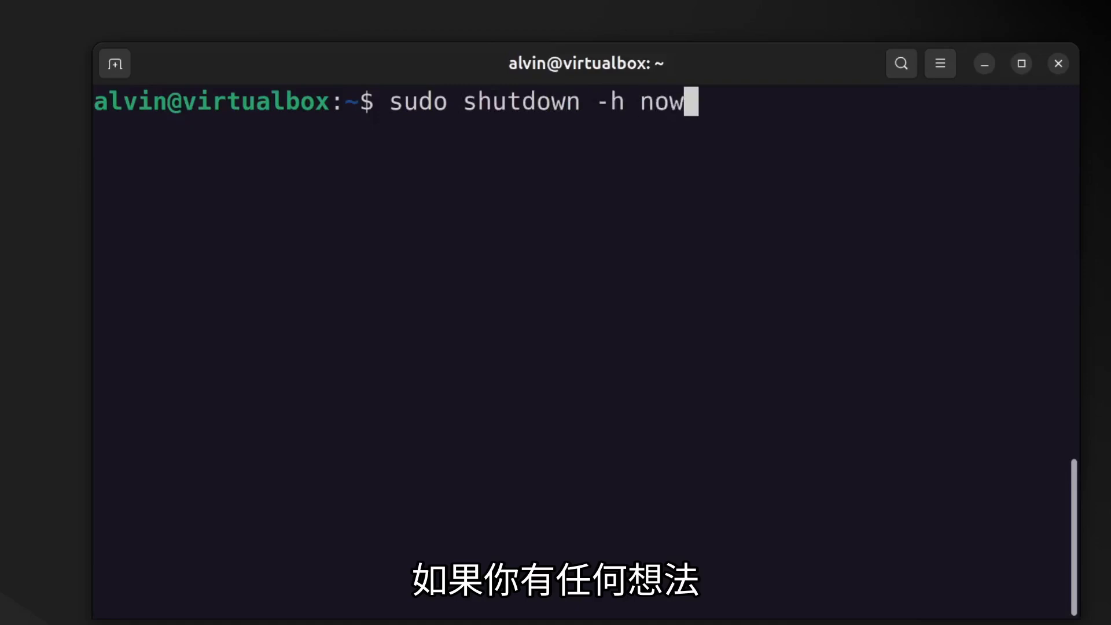
key(Return)
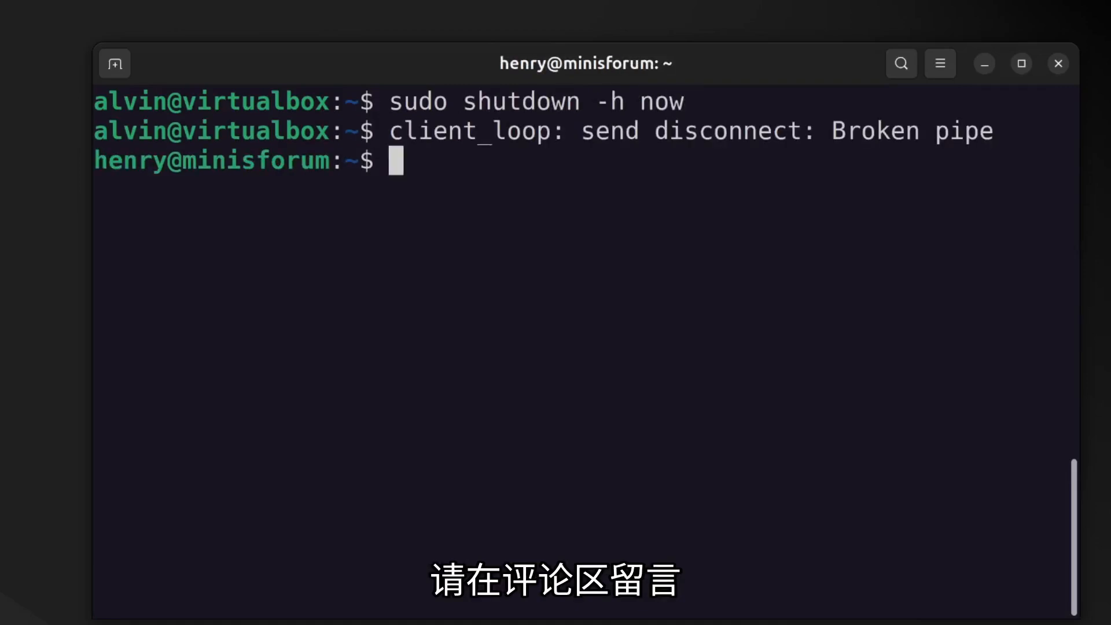